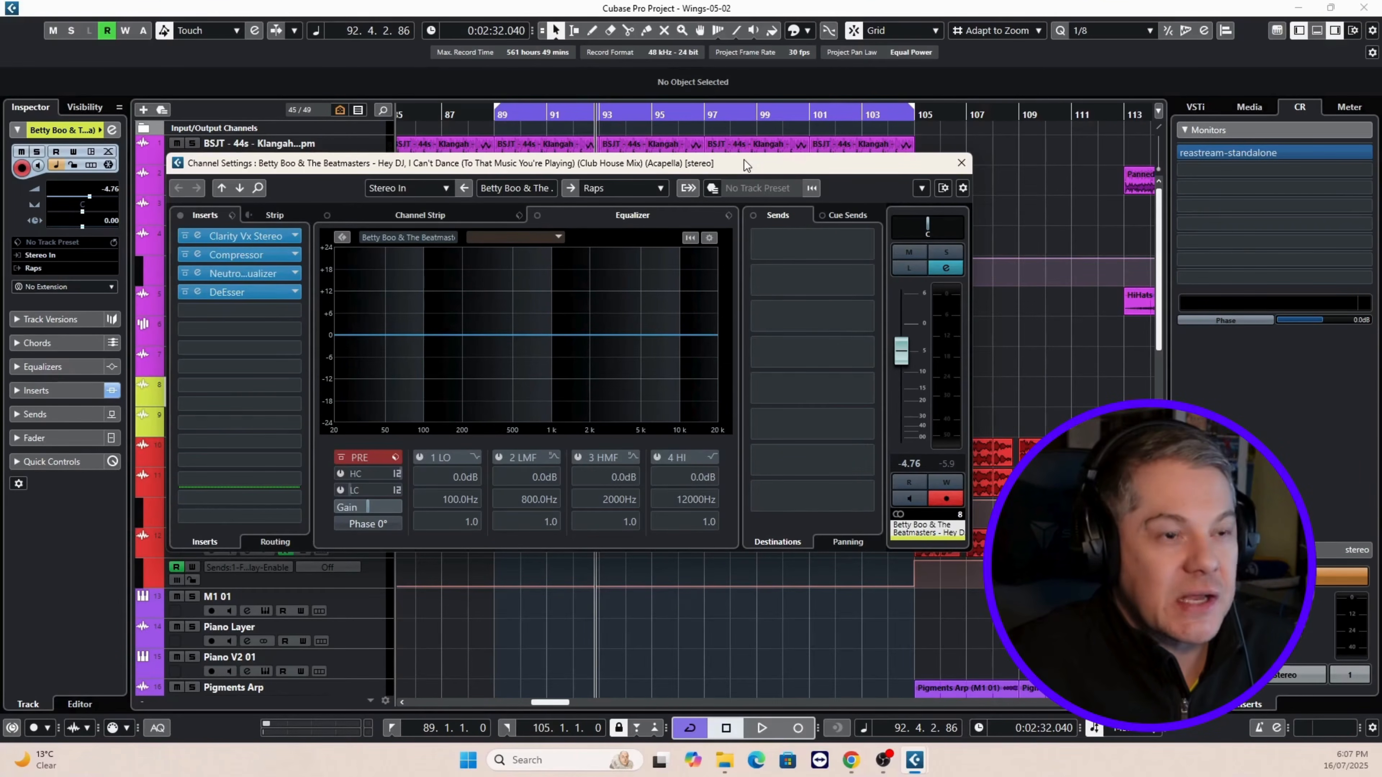
Bypass all inserts on the Betty Boo acapella channel, solo it and play the dry vocal from bar 89.
{"action": "left_click_drag", "start_coordinate": [744, 160], "coordinate": [838, 179]}
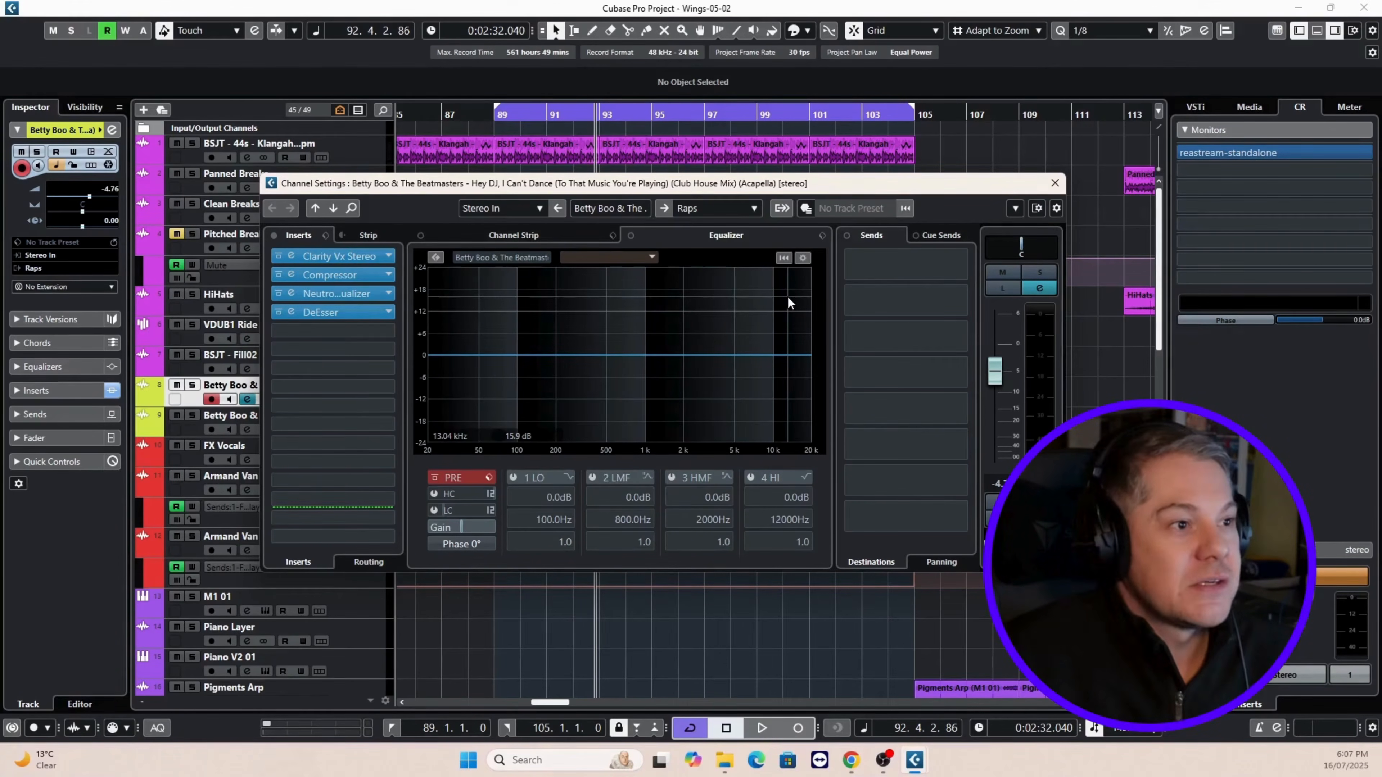
{"action": "left_click", "coordinate": [274, 235]}
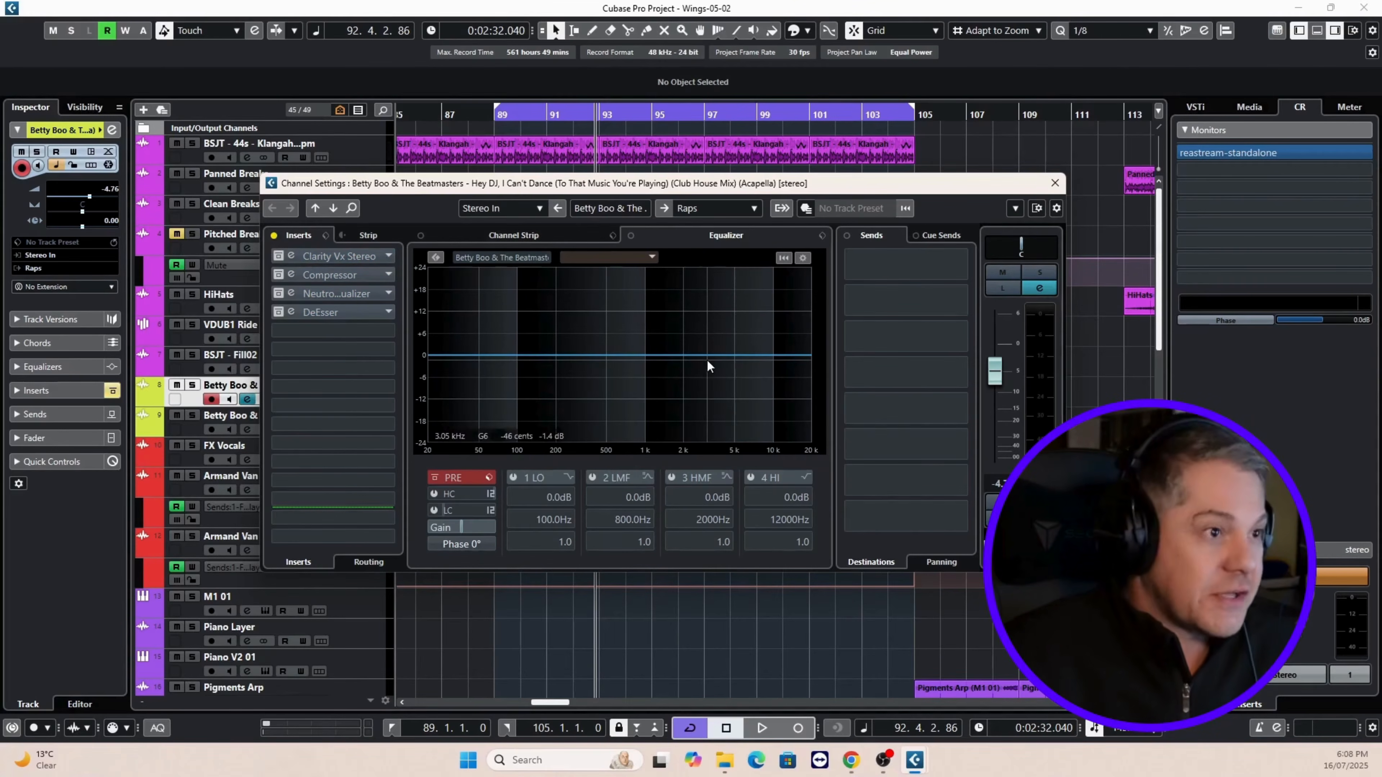
{"action": "left_click", "coordinate": [1037, 271]}
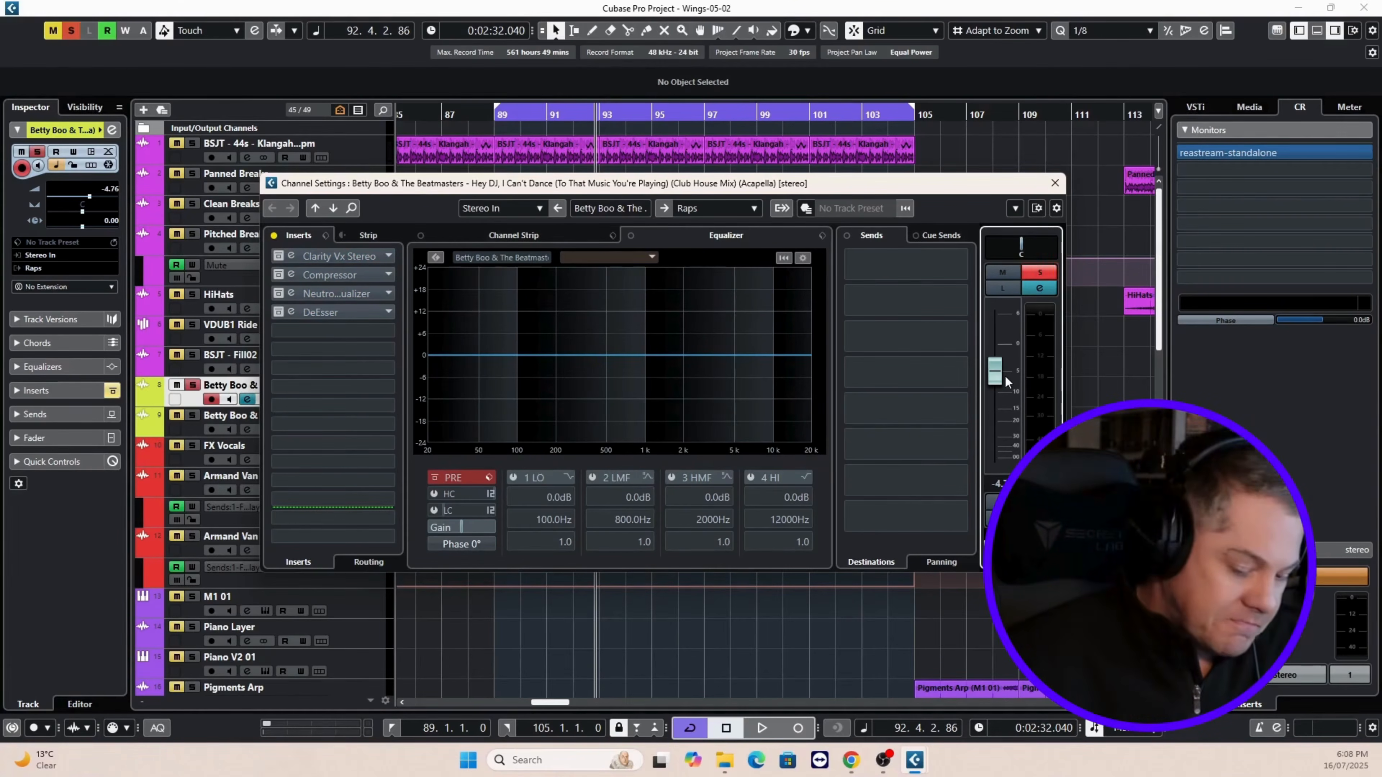
{"action": "key", "text": "KP_1"}
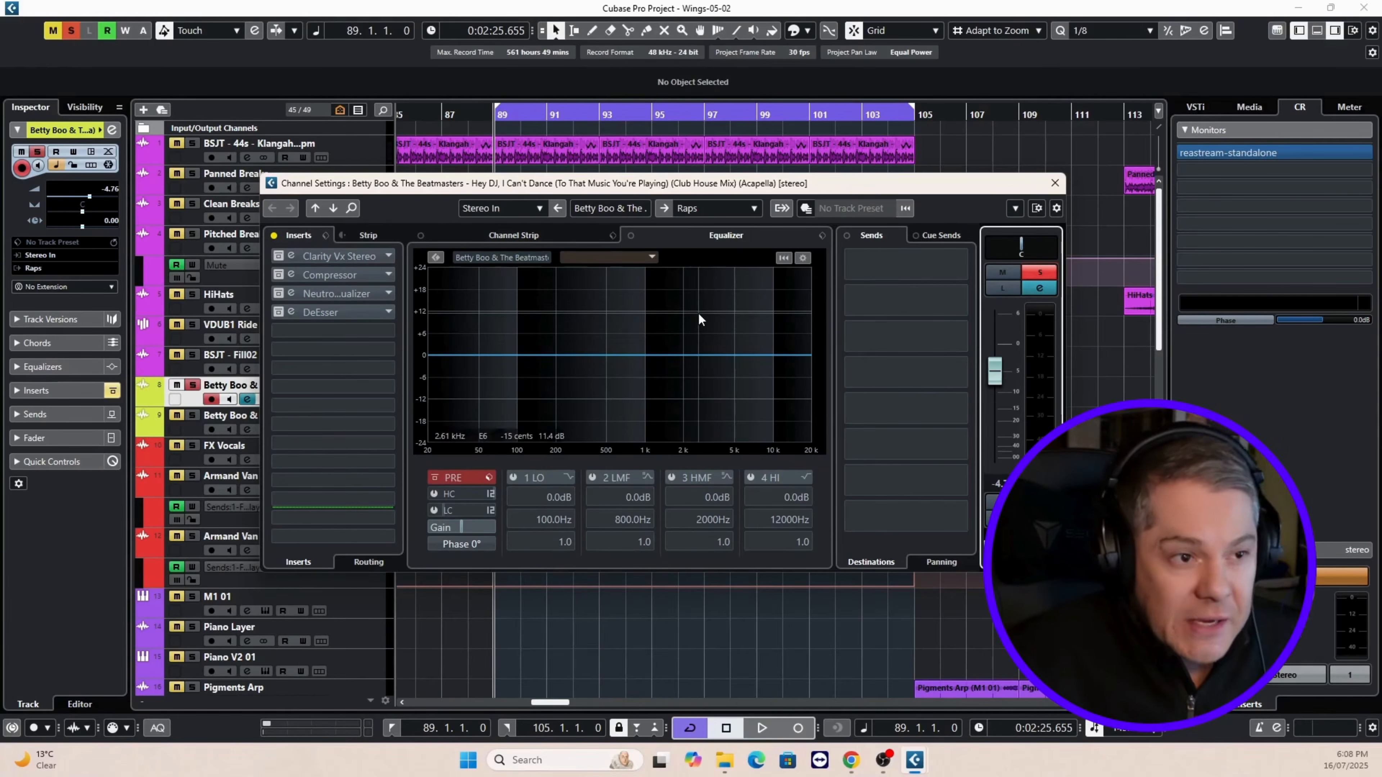
{"action": "key", "text": "space"}
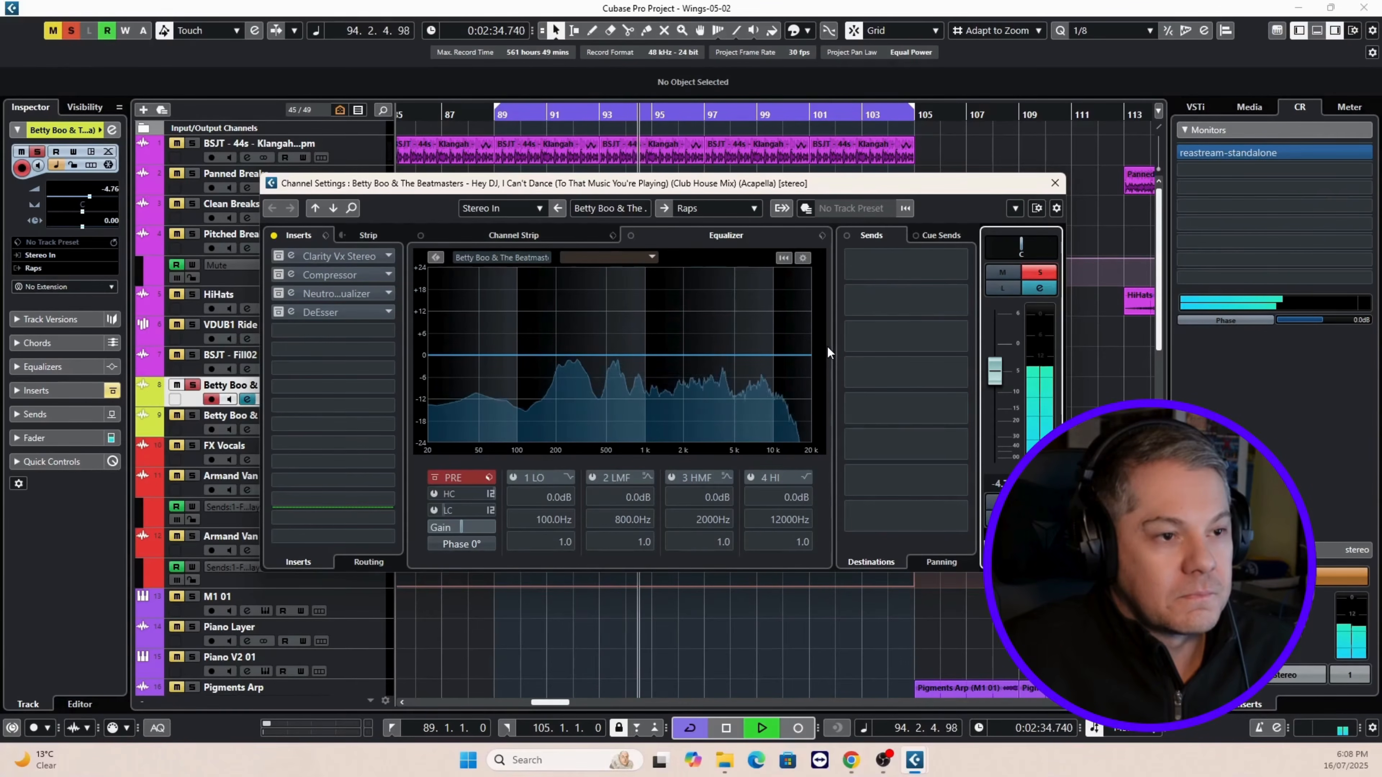
{"action": "key", "text": "space"}
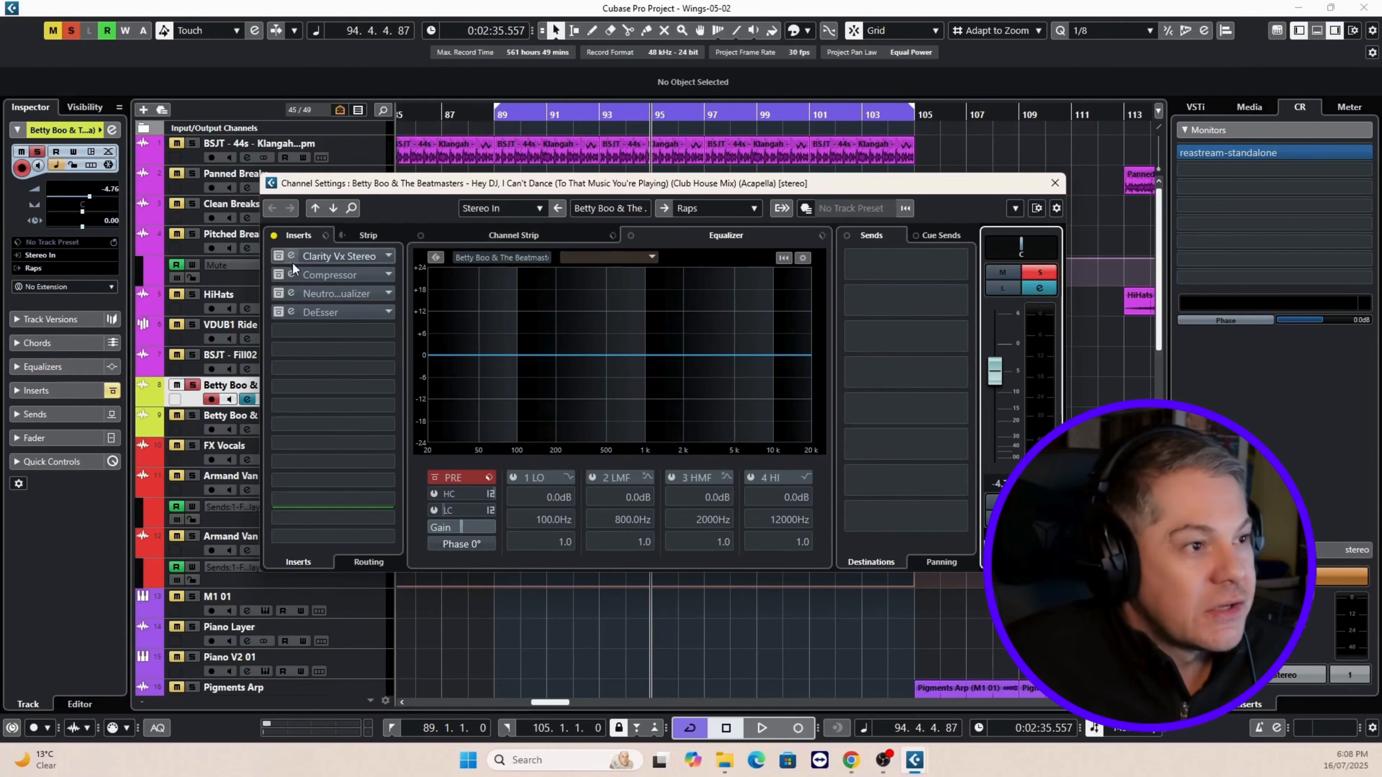
Re-enable the acapella channel's inserts and open Clarity Vx Stereo to check its factory presets.
{"action": "left_click", "coordinate": [274, 236]}
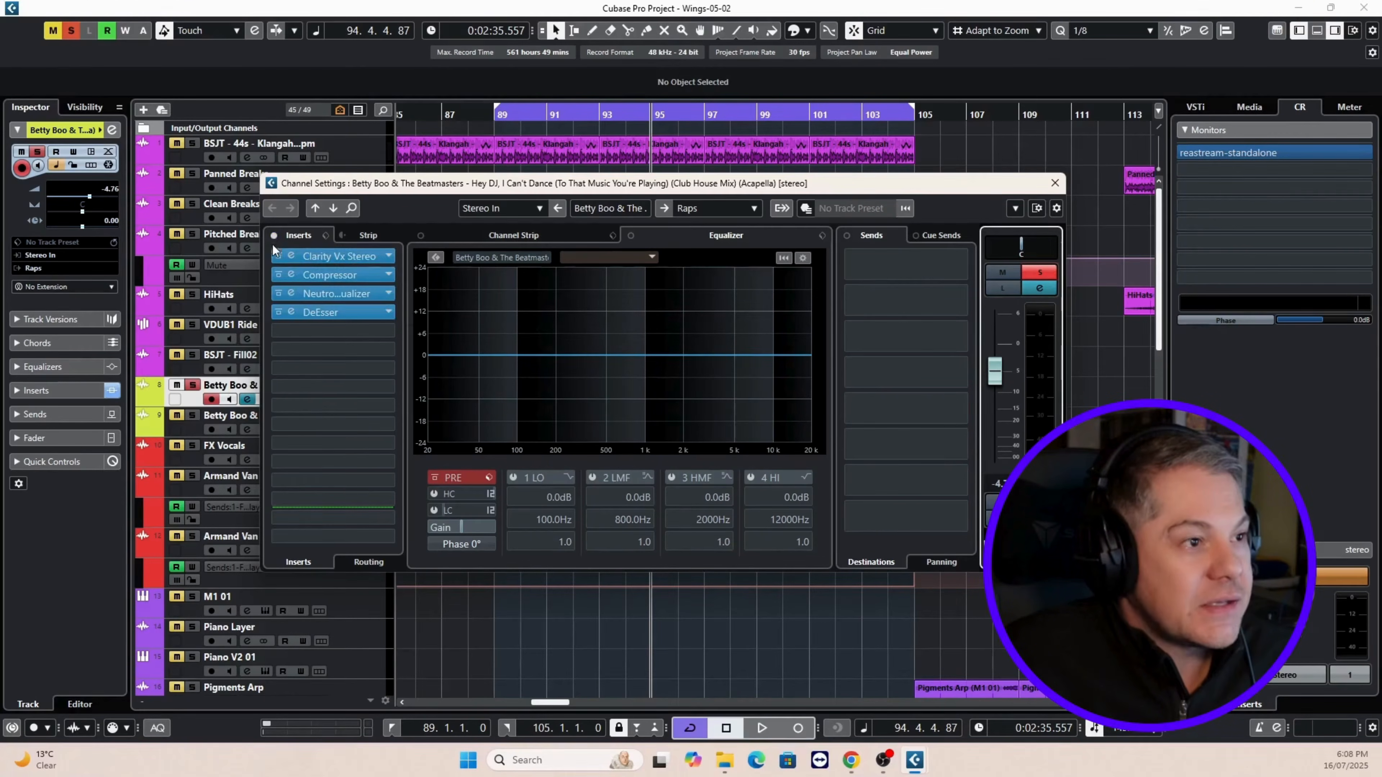
{"action": "left_click", "coordinate": [333, 257]}
{"action": "left_click_drag", "start_coordinate": [442, 270], "coordinate": [834, 402]}
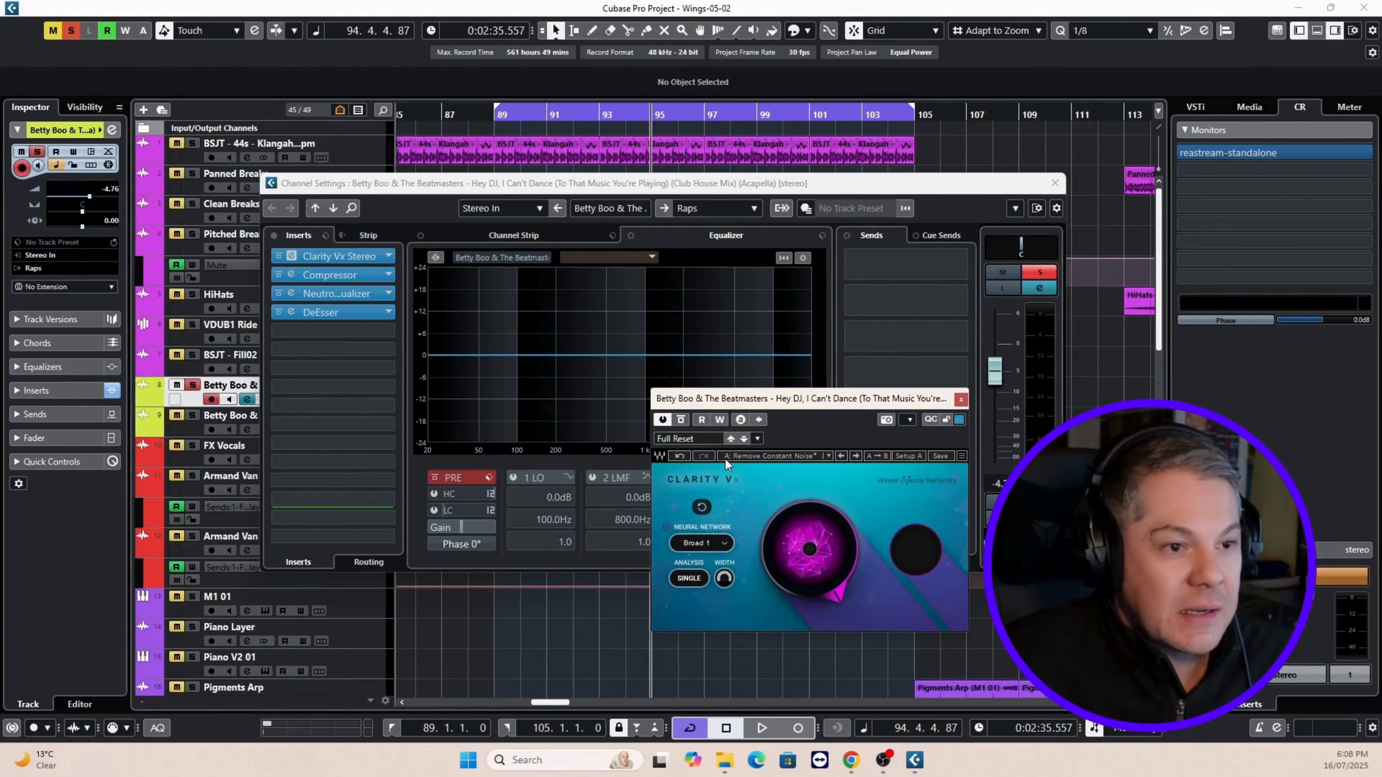
{"action": "left_click", "coordinate": [773, 457]}
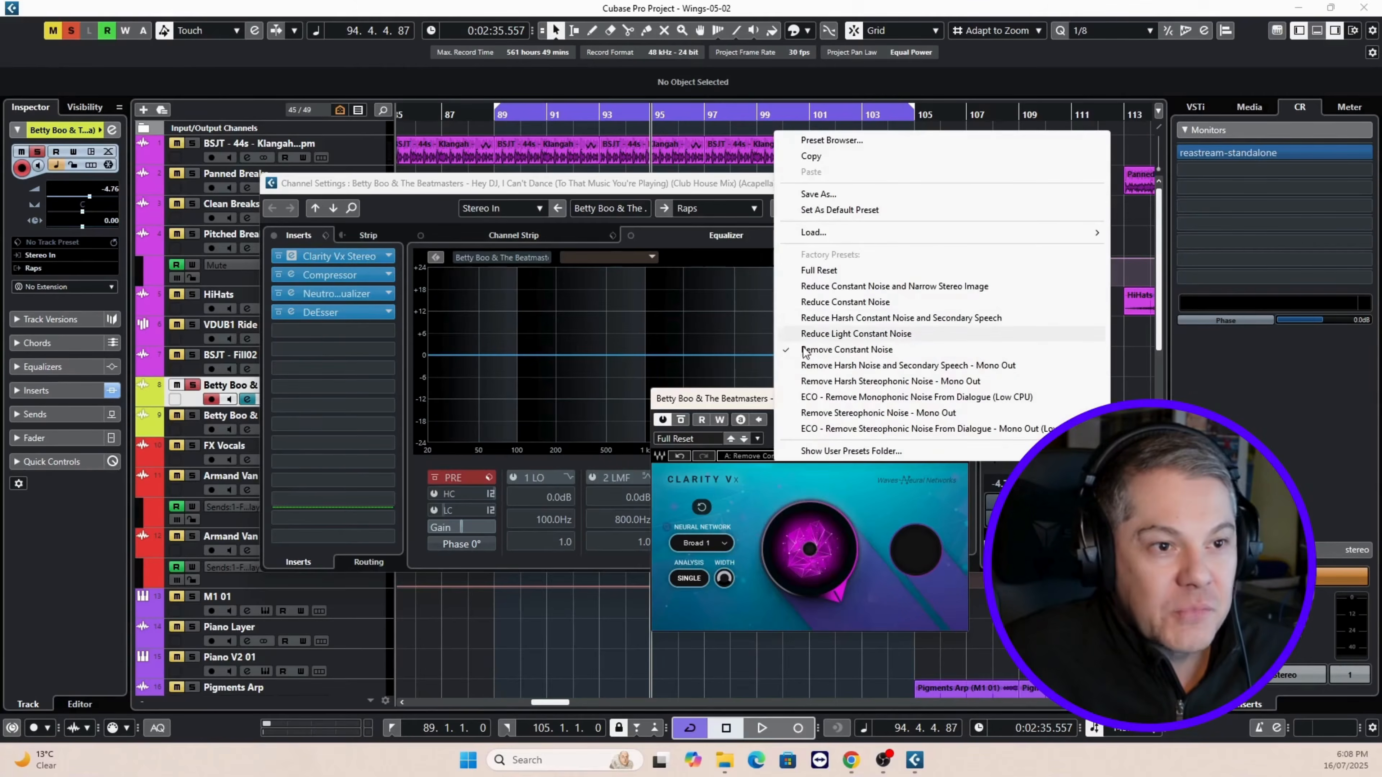
{"action": "left_click", "coordinate": [876, 598]}
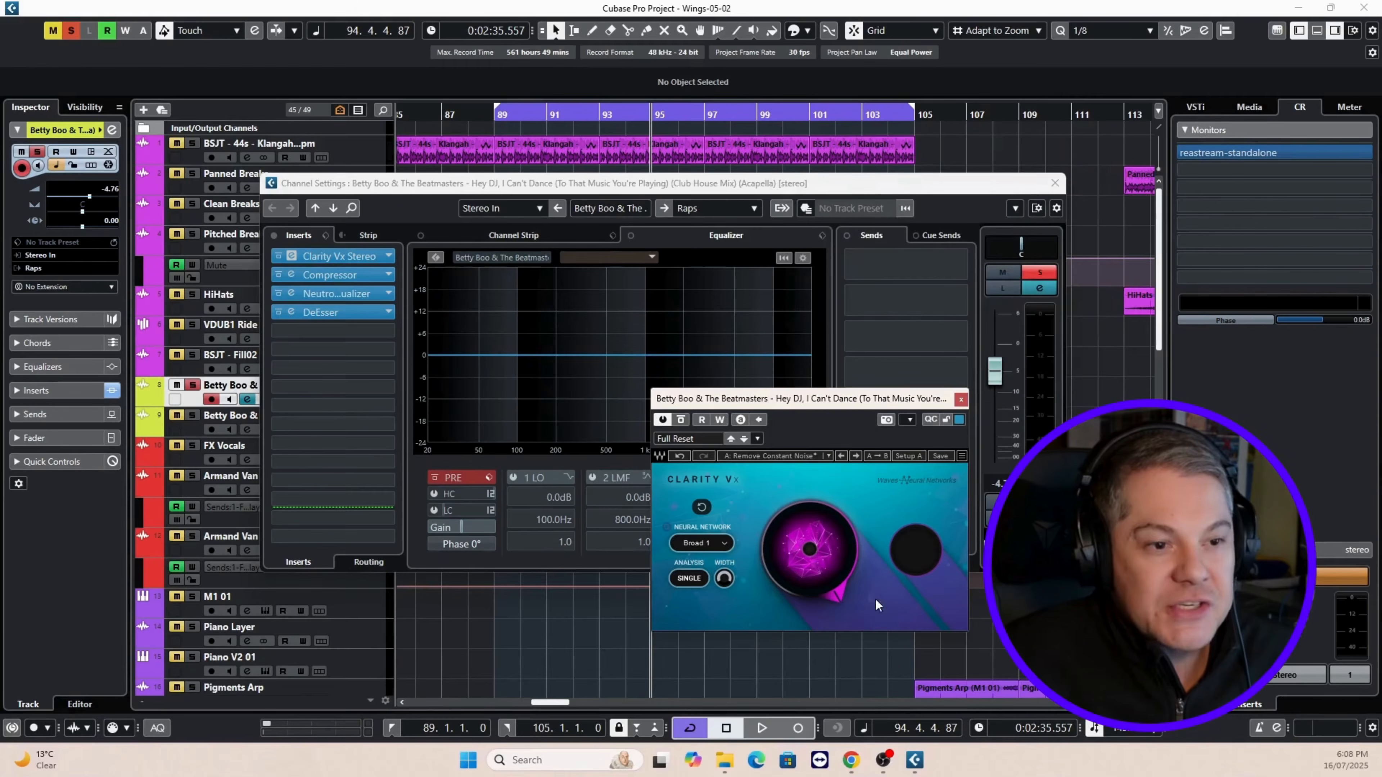
Bypass the Compressor, Neutron equalizer and DeEsser, and audition the vocal through Clarity Vx while varying its ambience reduction.
{"action": "left_click", "coordinate": [278, 275]}
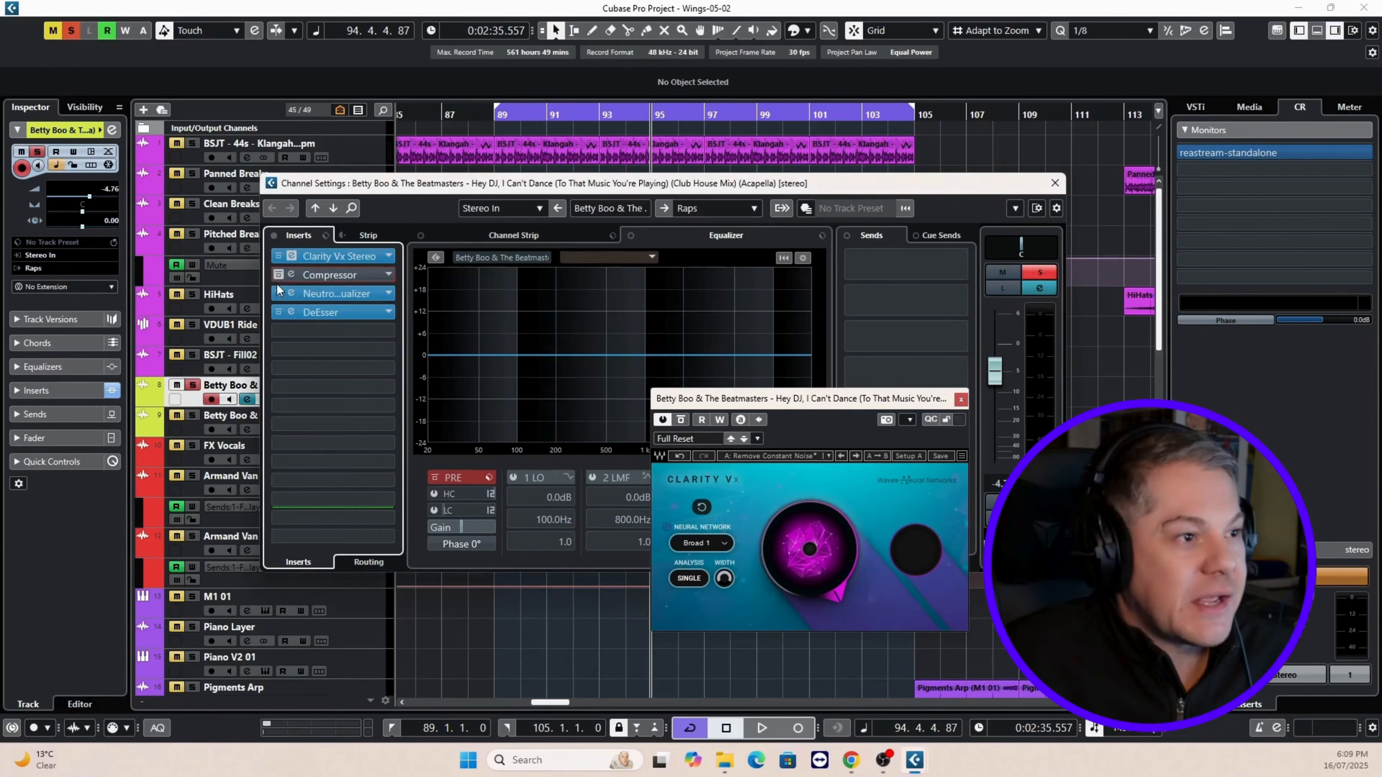
{"action": "left_click", "coordinate": [278, 293]}
{"action": "left_click", "coordinate": [278, 312]}
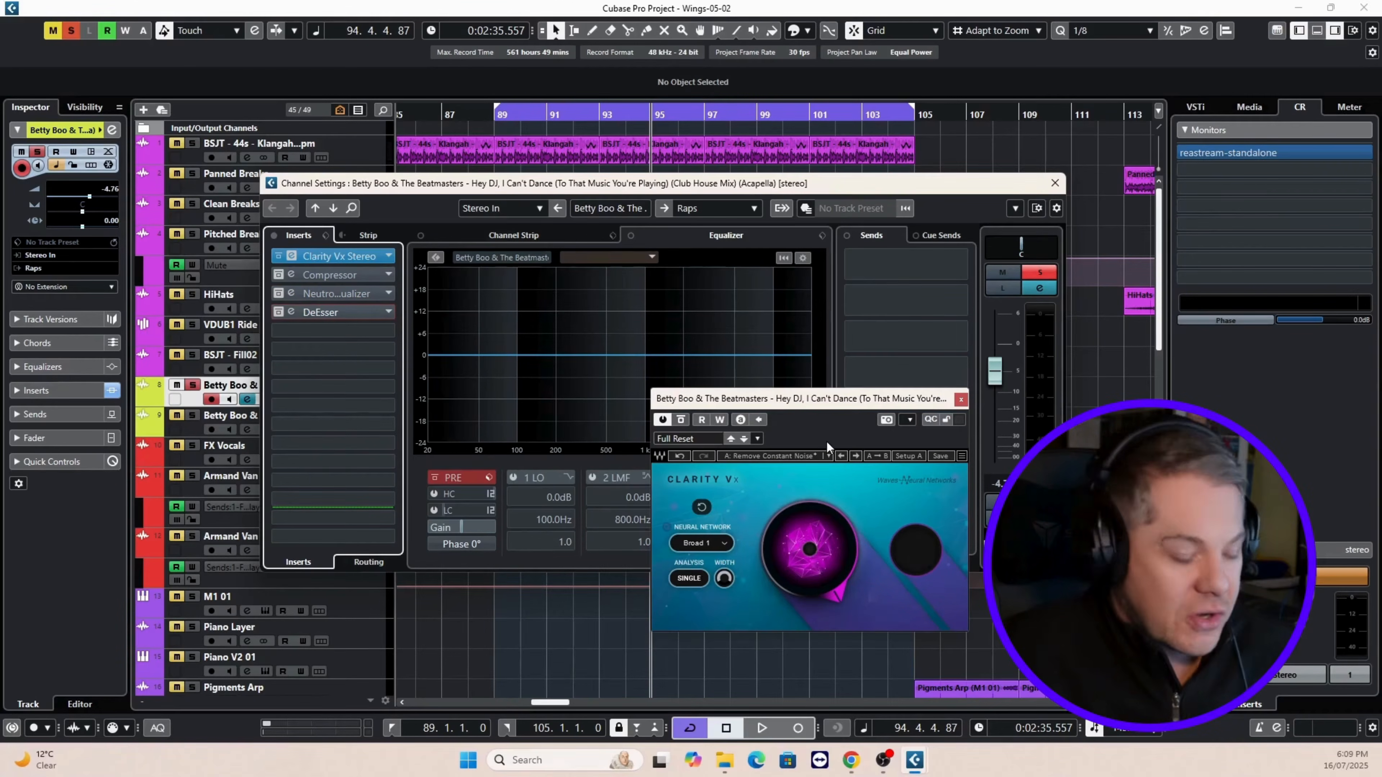
{"action": "key", "text": "space"}
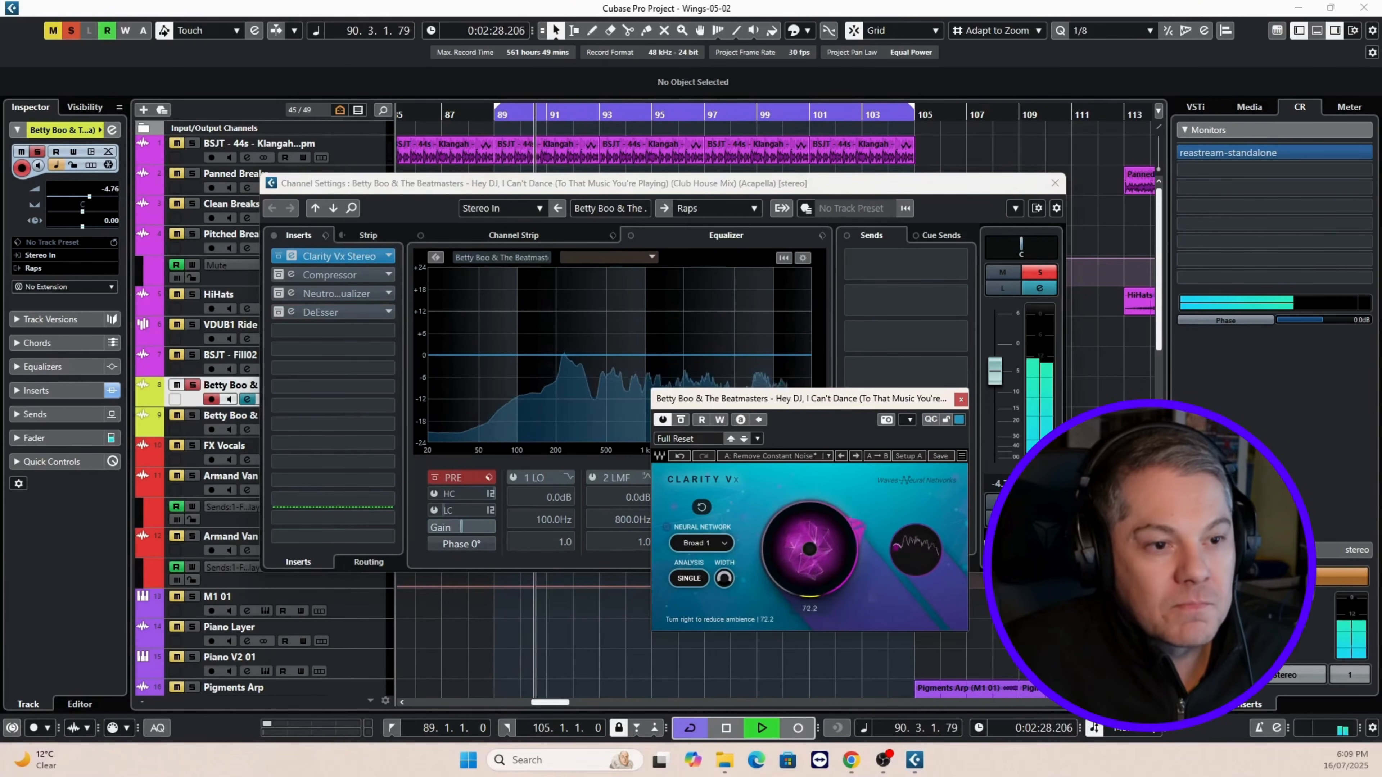
{"action": "mouse_move", "coordinate": [819, 552]}
{"action": "left_mouse_down"}
{"action": "mouse_move", "coordinate": [818, 615]}
{"action": "mouse_move", "coordinate": [818, 551]}
{"action": "left_mouse_up"}
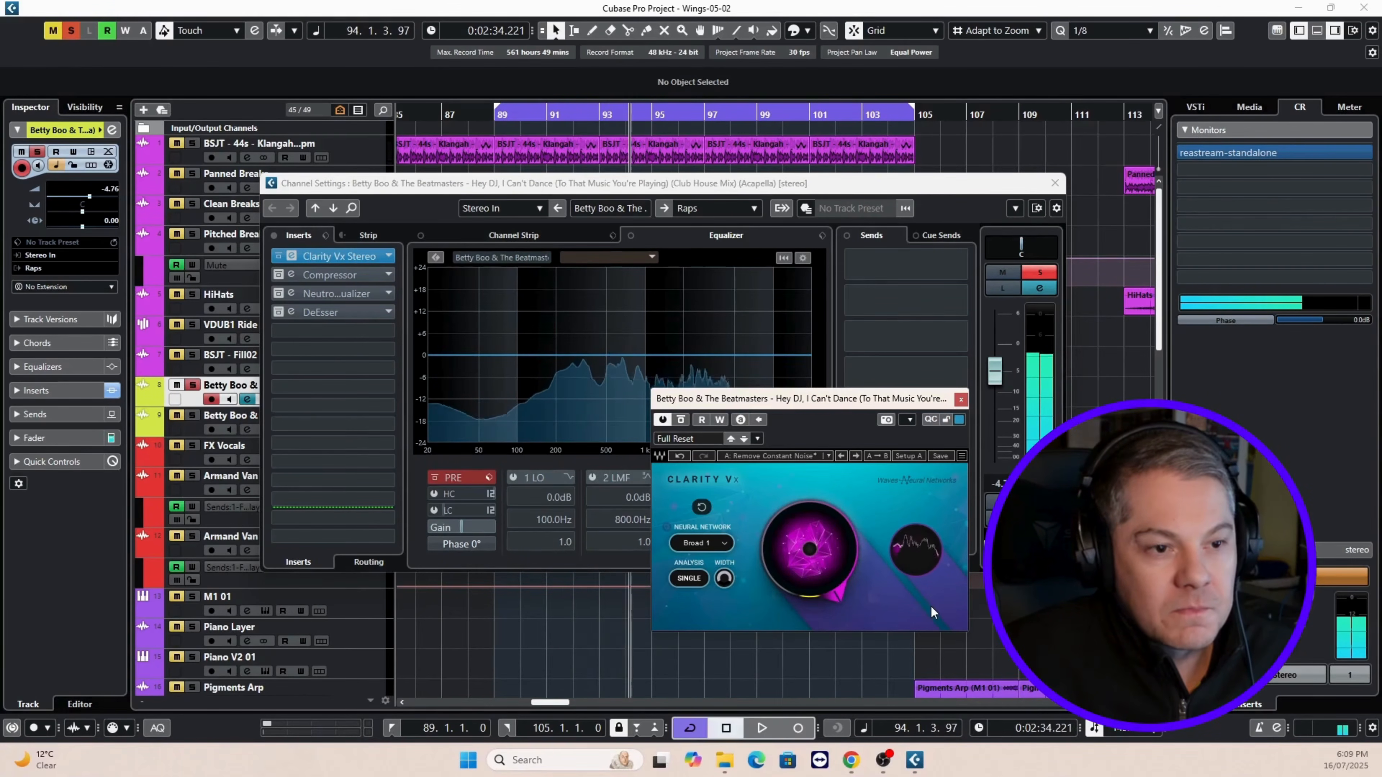
{"action": "key", "text": "space"}
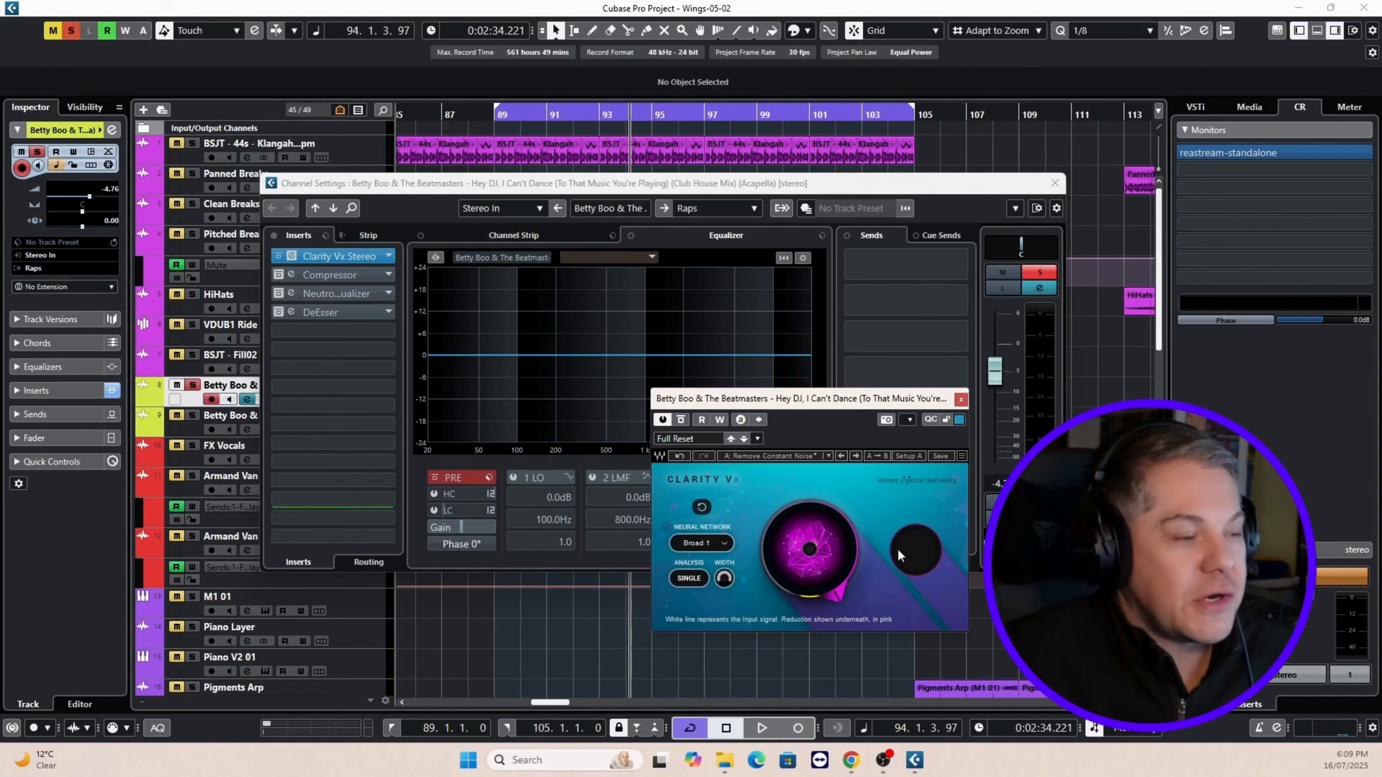
Activate the Compressor insert with its settings open beside Clarity Vx, and audition the compressed vocal.
{"action": "left_click", "coordinate": [346, 274]}
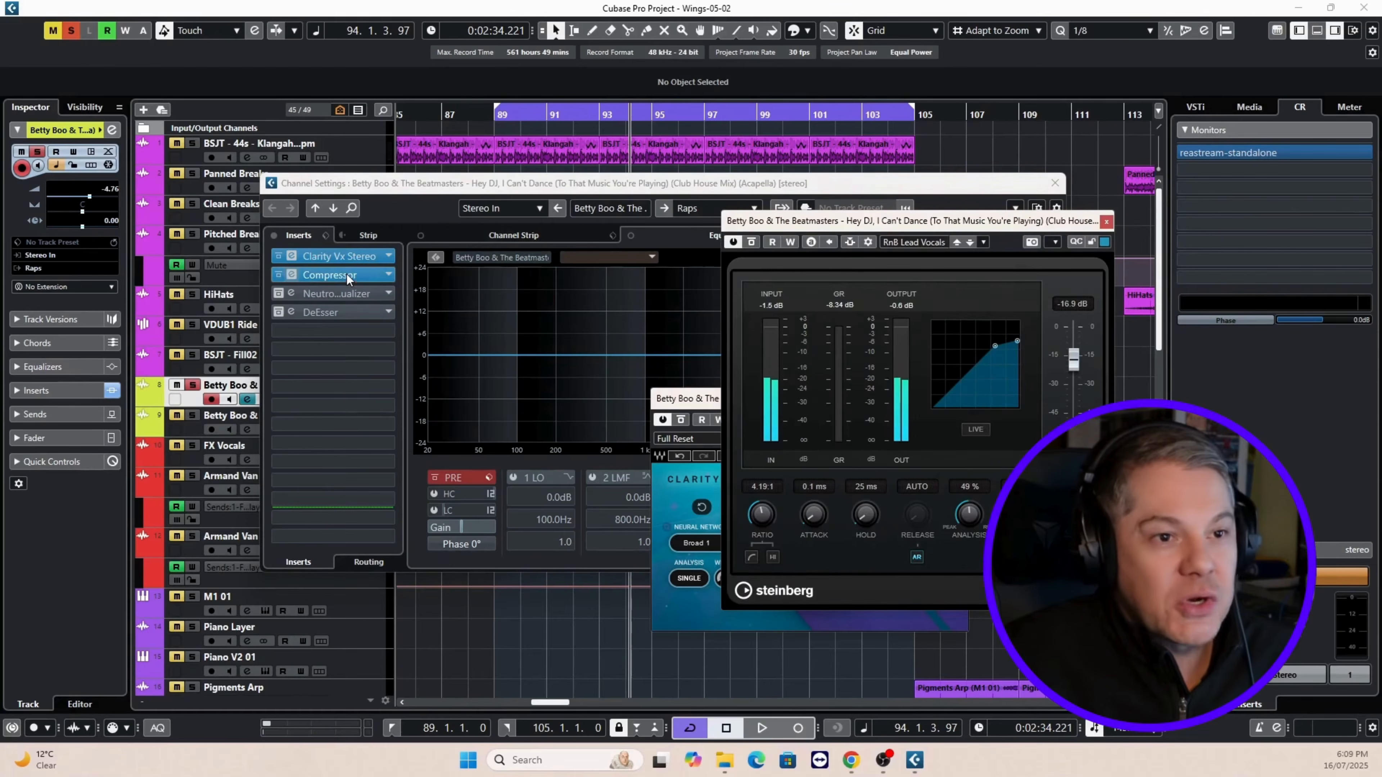
{"action": "left_click_drag", "start_coordinate": [982, 222], "coordinate": [1183, 93]}
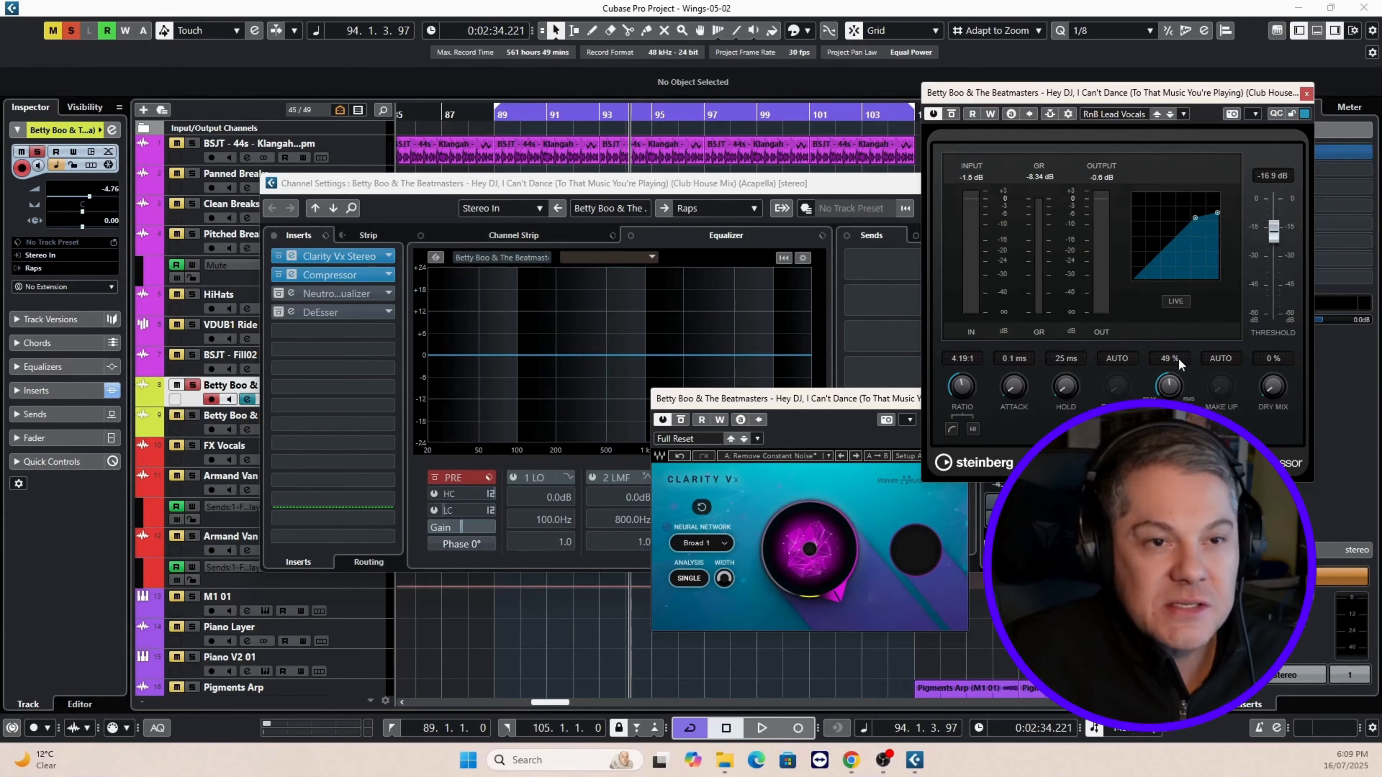
{"action": "key", "text": "space"}
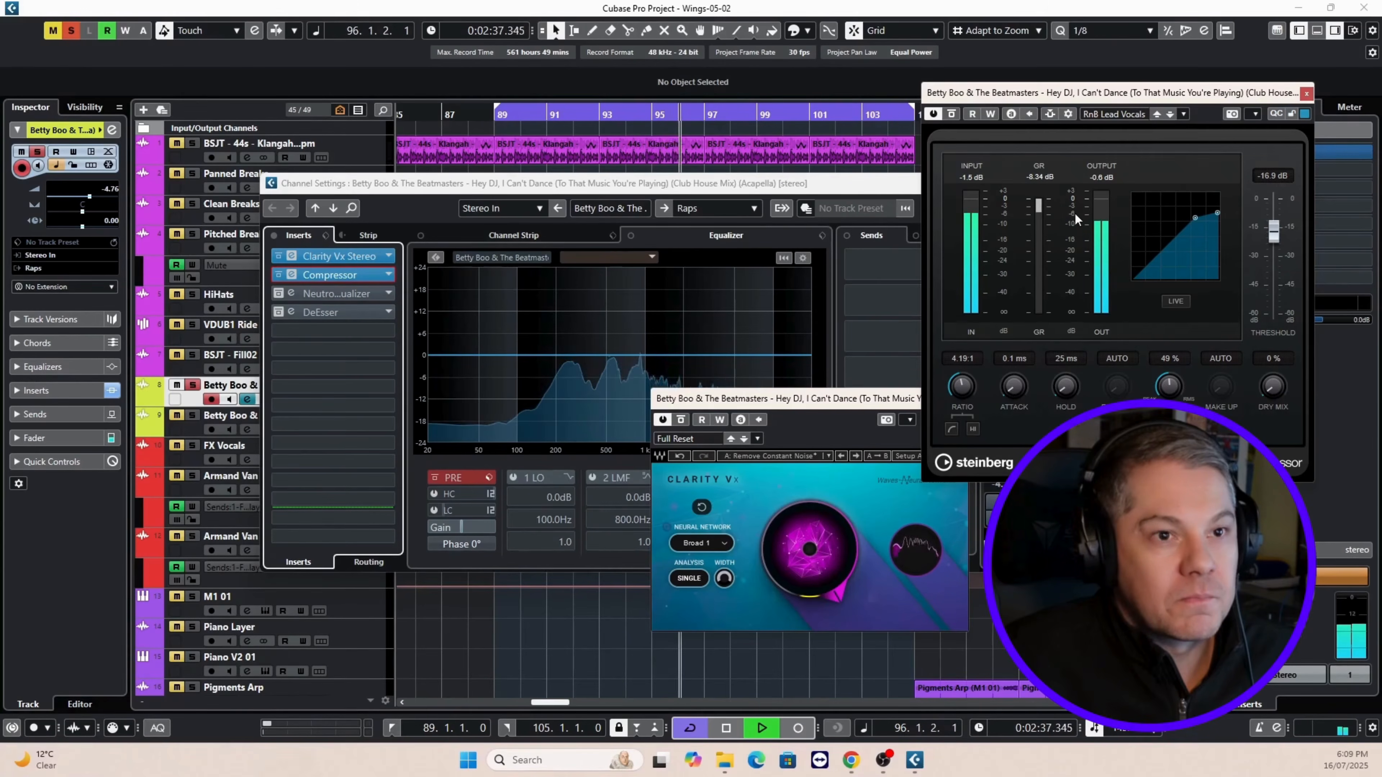
{"action": "key", "text": "space"}
Activate the Neutron 5 Equalizer, inspect its high-pass and low-pass bands, and audition the filtered vocal.
{"action": "left_click", "coordinate": [283, 296]}
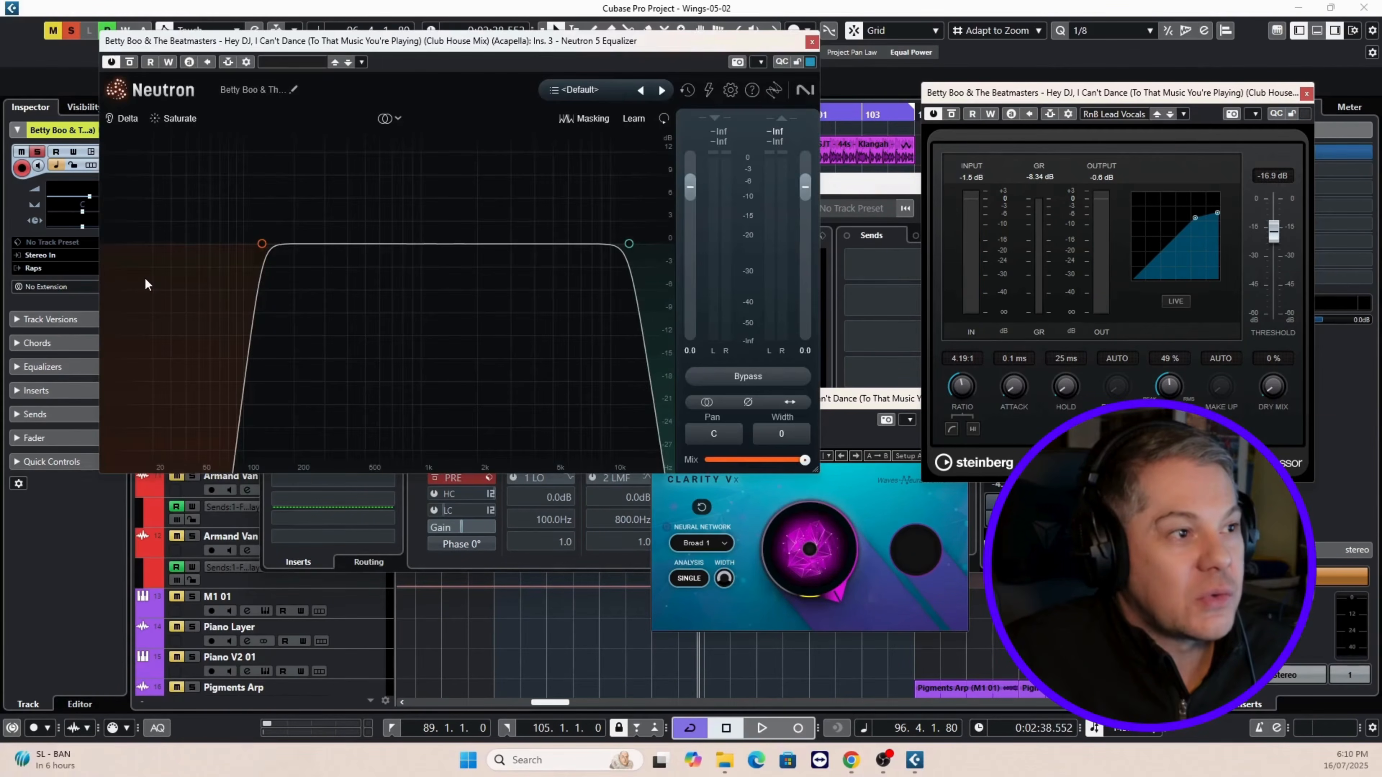
{"action": "left_click", "coordinate": [262, 243]}
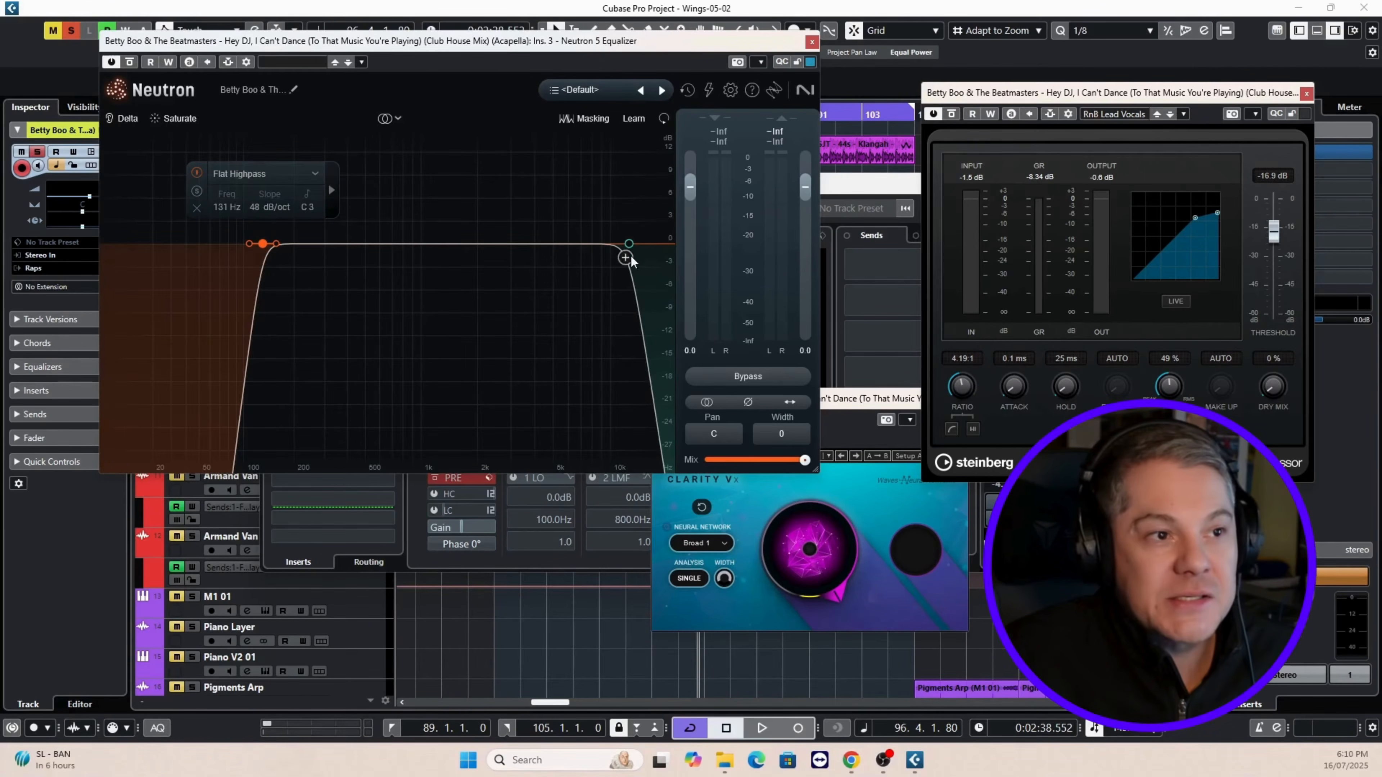
{"action": "left_click", "coordinate": [631, 244]}
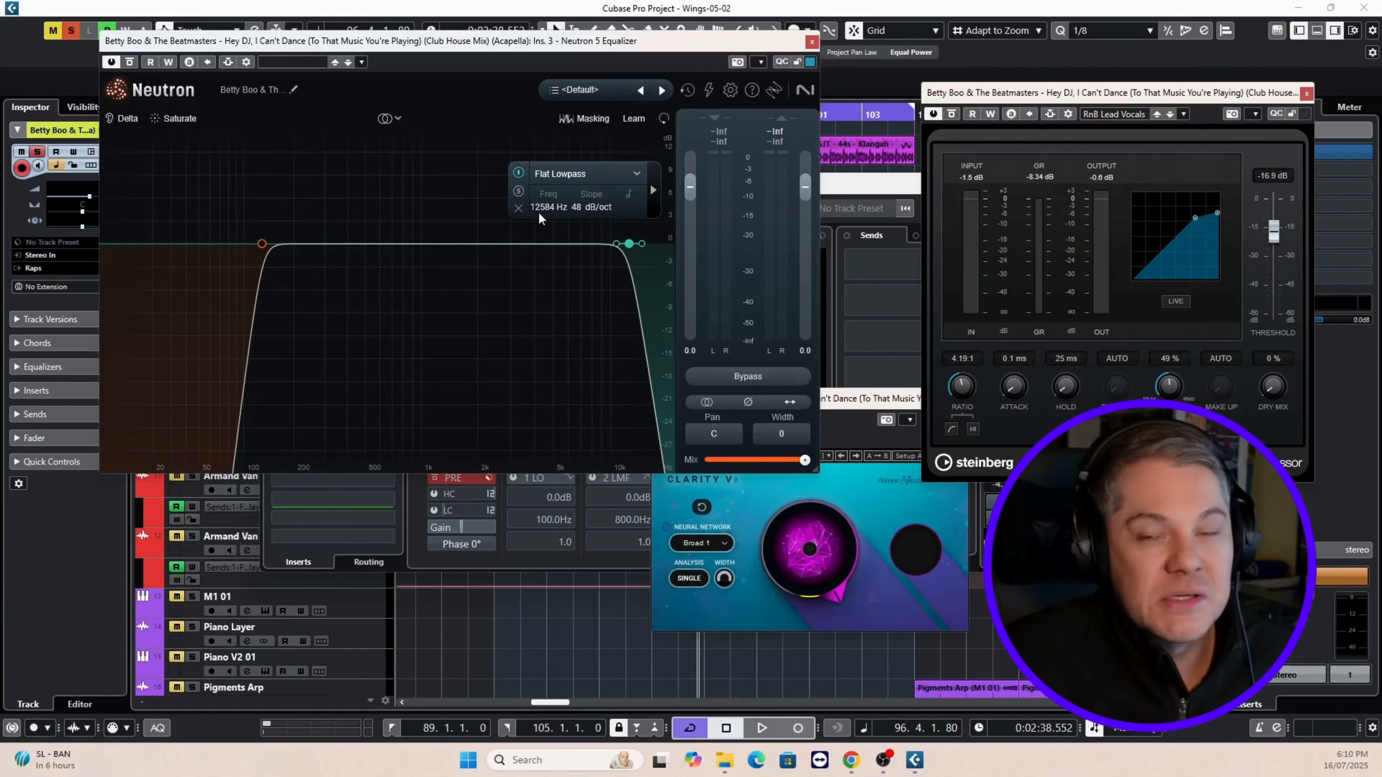
{"action": "left_click", "coordinate": [262, 244]}
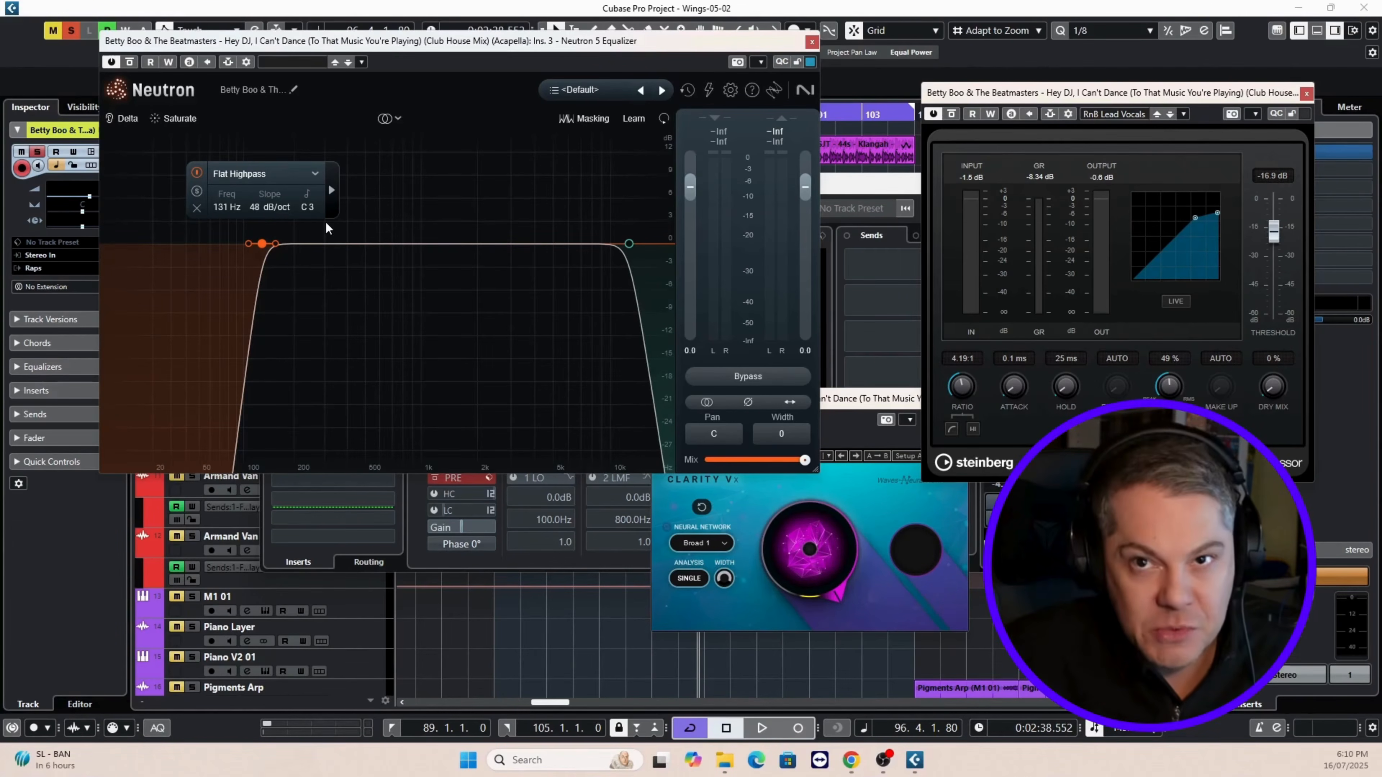
{"action": "key", "text": "space"}
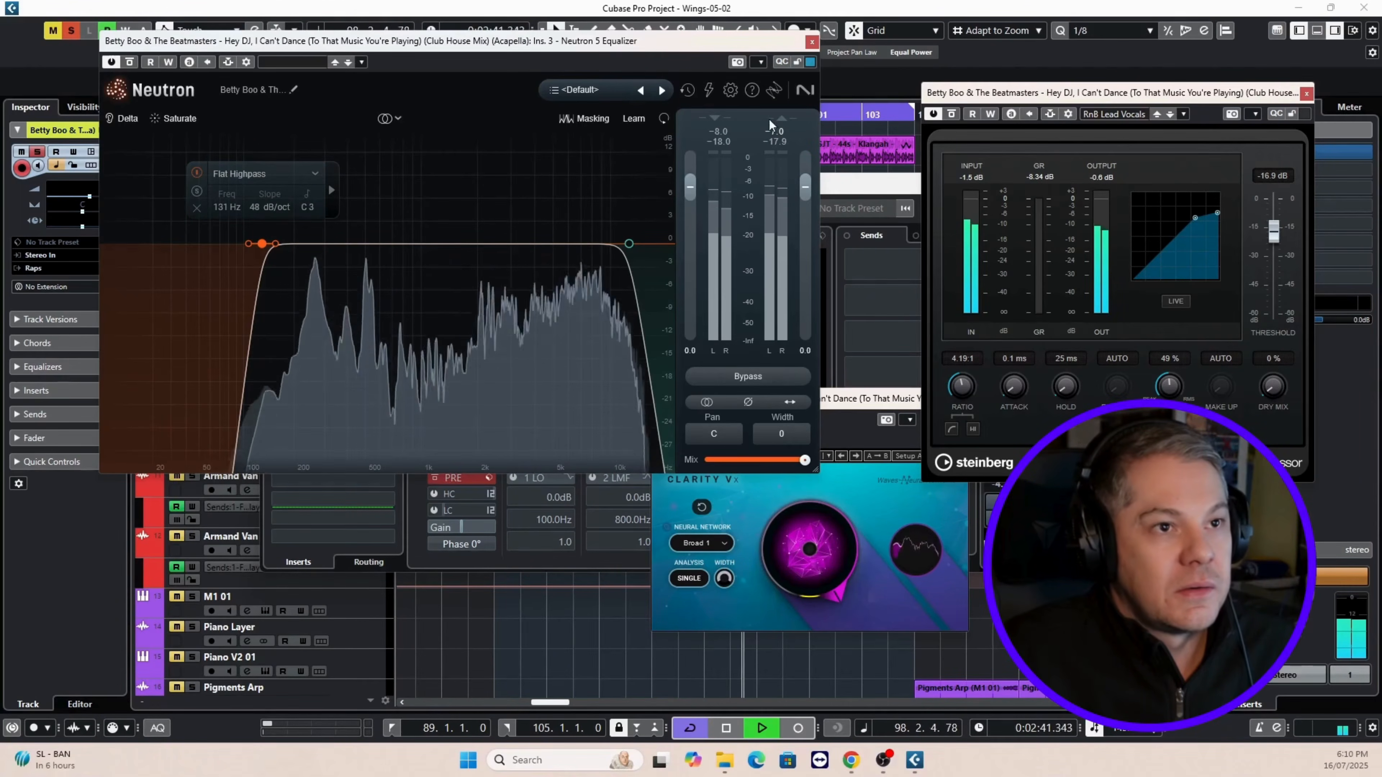
{"action": "key", "text": "space"}
Activate the DeEsser insert and review its settings with the window moved clear of the other plug-ins.
{"action": "left_click", "coordinate": [344, 502]}
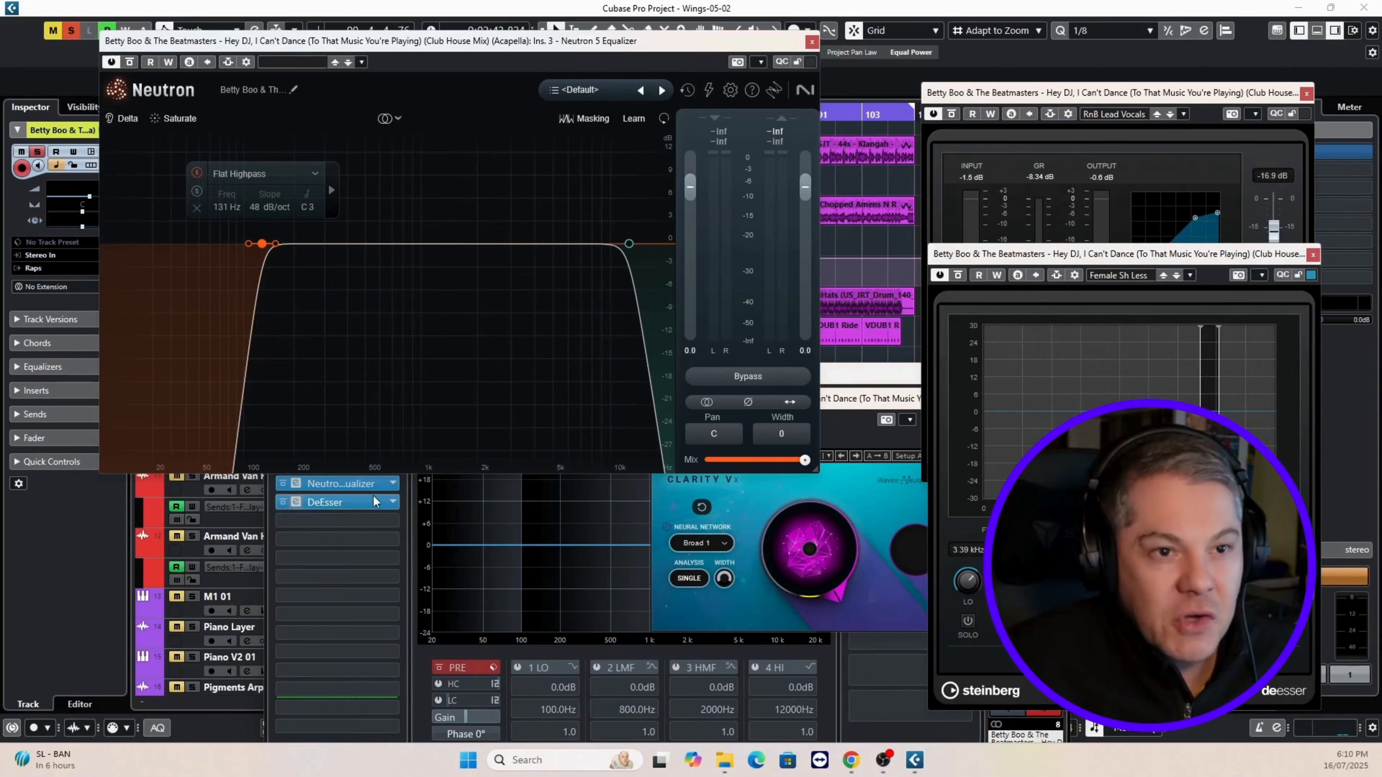
{"action": "left_click_drag", "start_coordinate": [1172, 260], "coordinate": [477, 276]}
{"action": "left_click", "coordinate": [914, 237]}
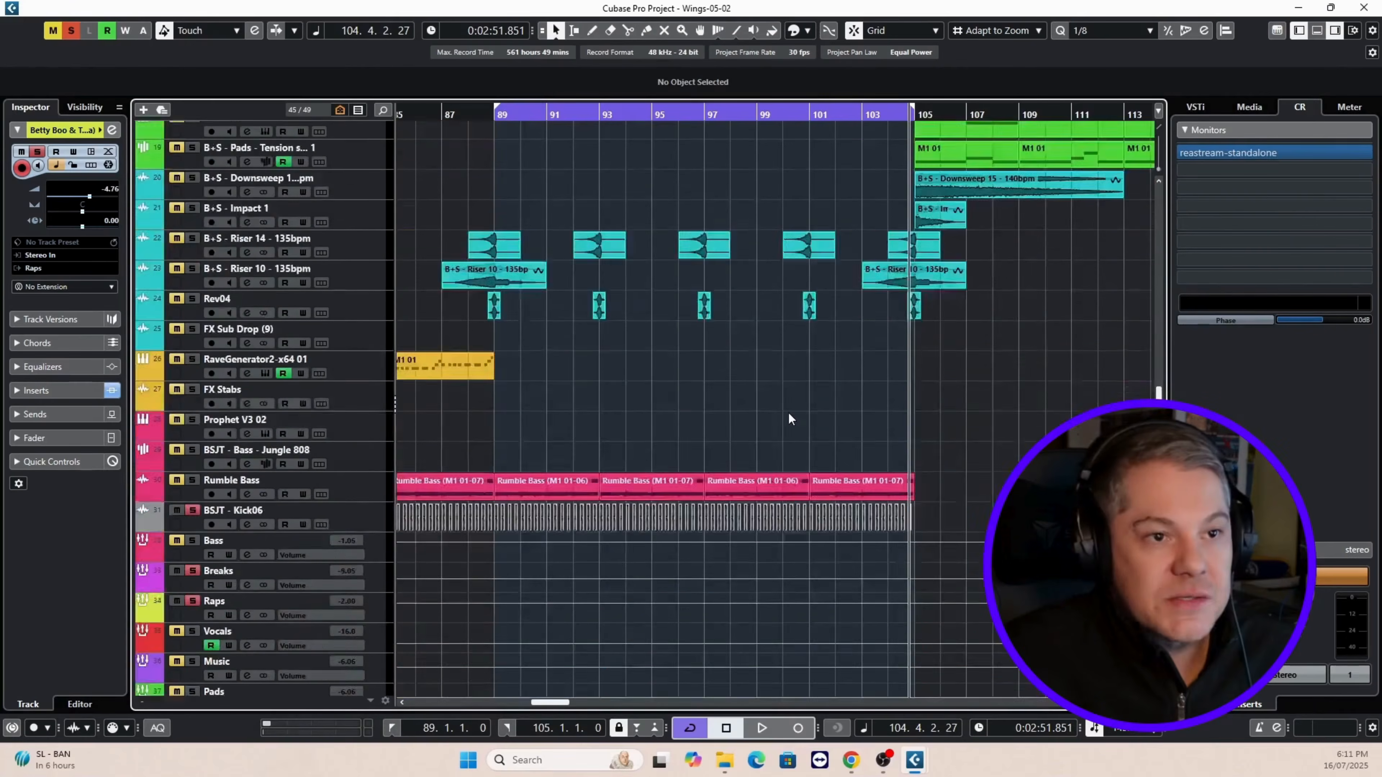
Play the loop from bar 89 to hear the processed rap vocal with the soloed breaks and kick.
{"action": "scroll", "coordinate": [789, 412], "scroll_direction": "up", "scroll_amount": 5}
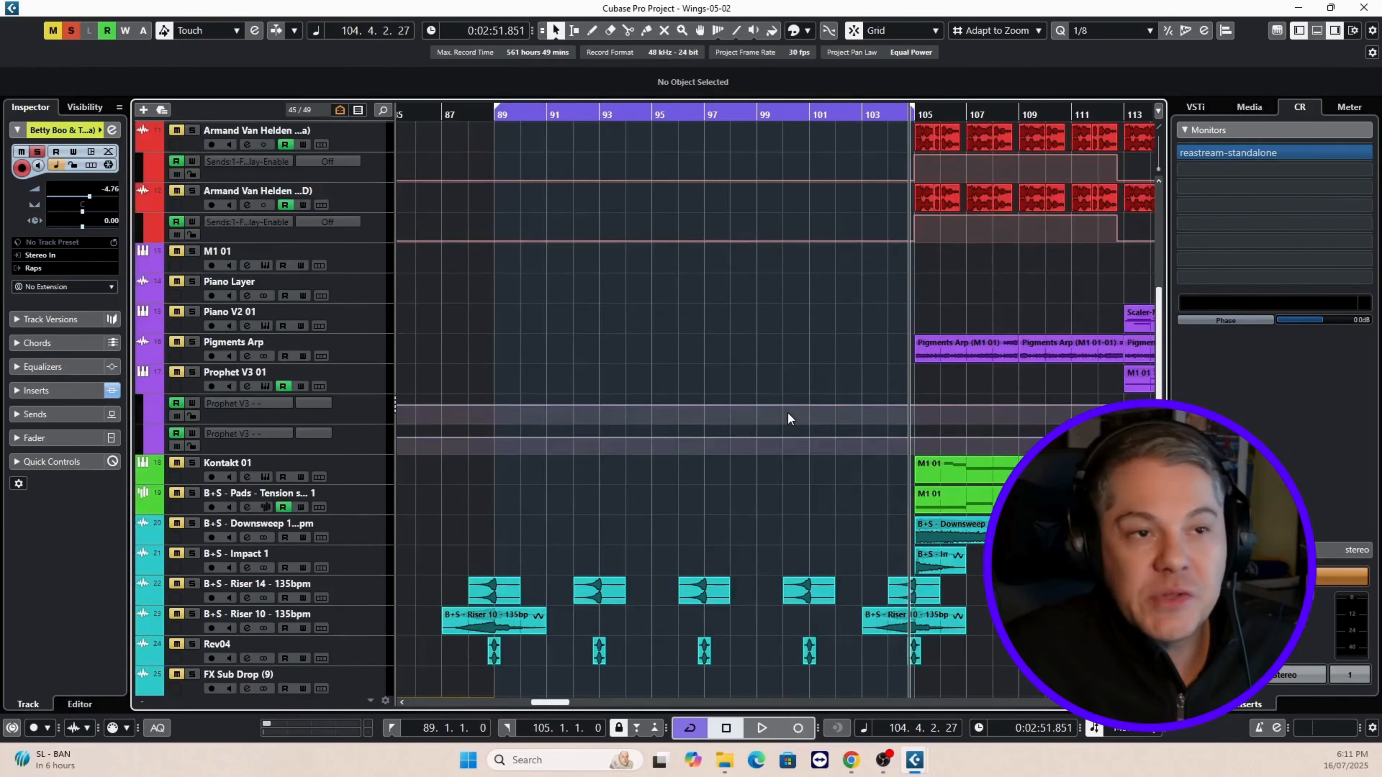
{"action": "scroll", "coordinate": [788, 412], "scroll_direction": "down", "scroll_amount": 4}
{"action": "key", "text": "space"}
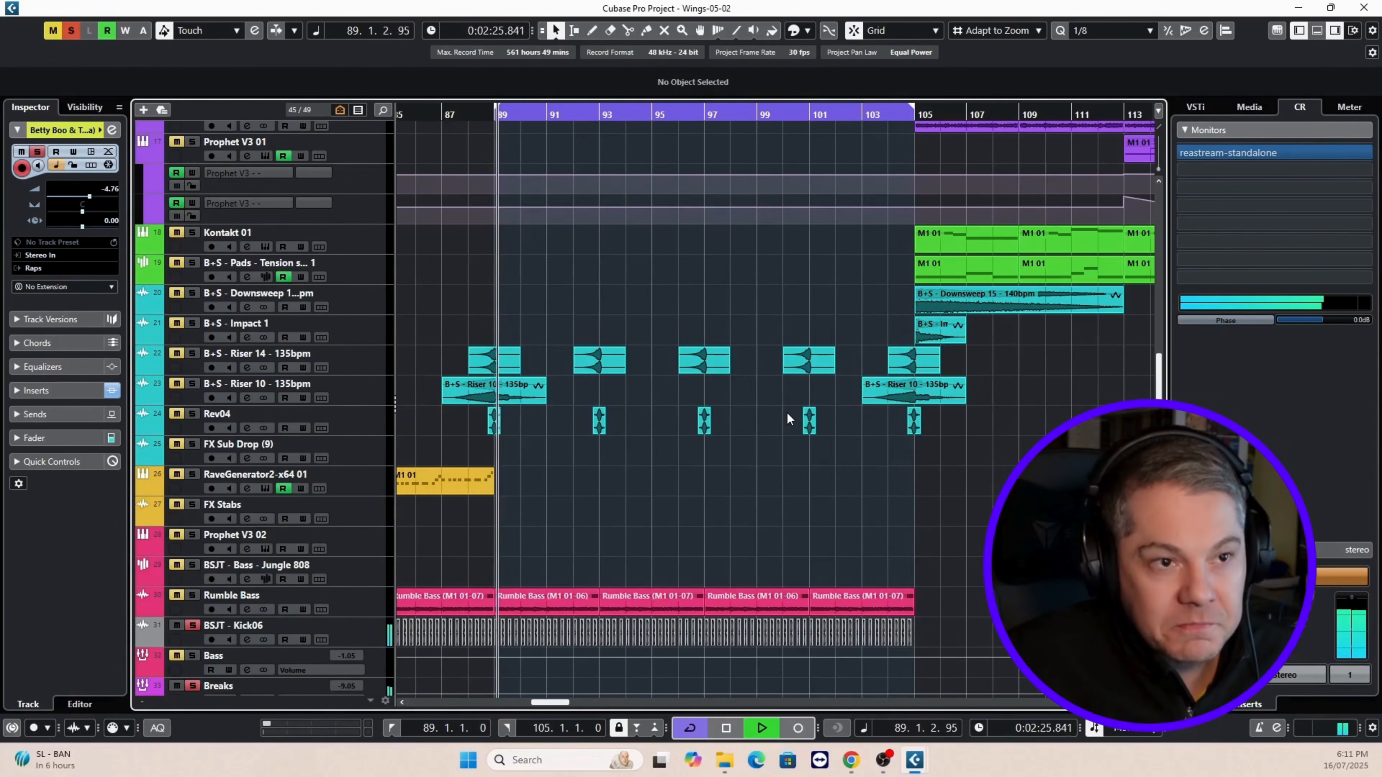
{"action": "scroll", "coordinate": [768, 382], "scroll_direction": "up", "scroll_amount": 8}
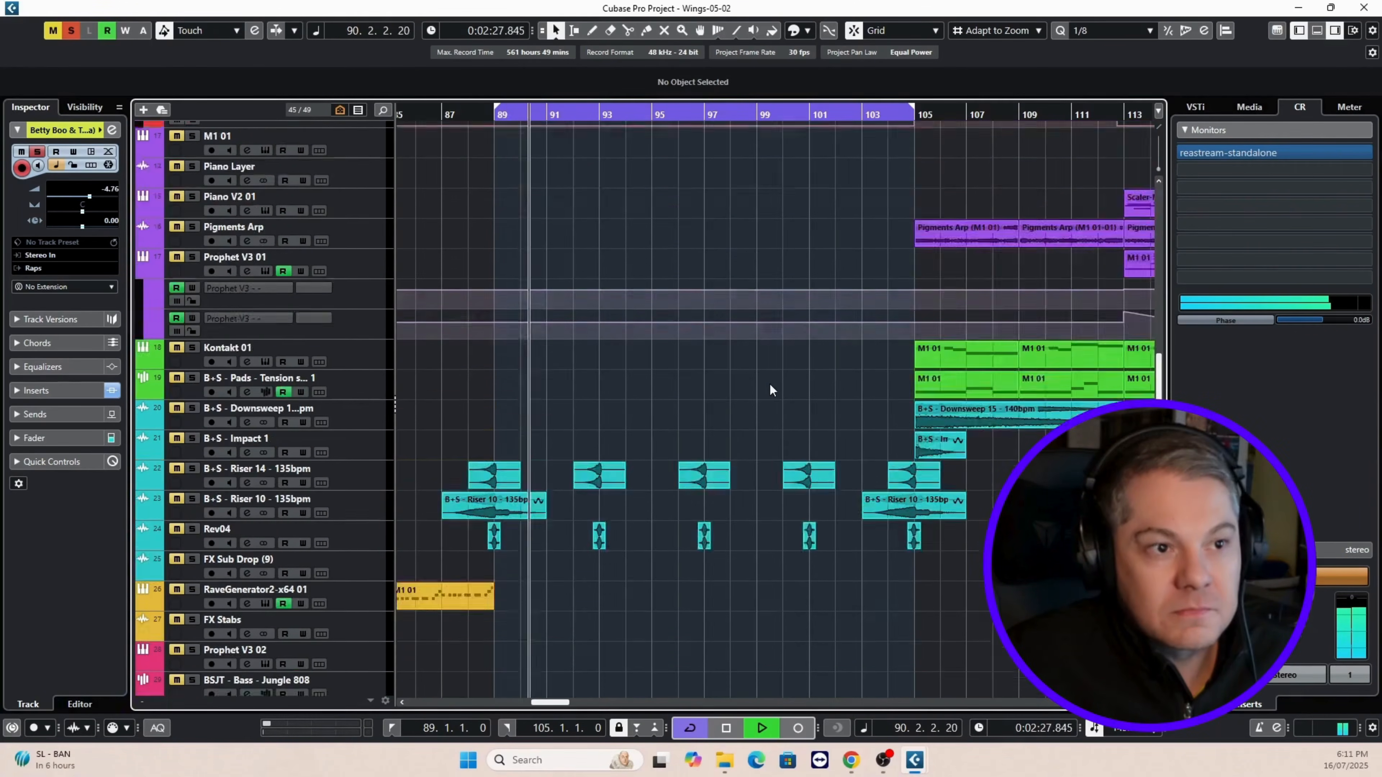
{"action": "scroll", "coordinate": [768, 382], "scroll_direction": "down", "scroll_amount": 10}
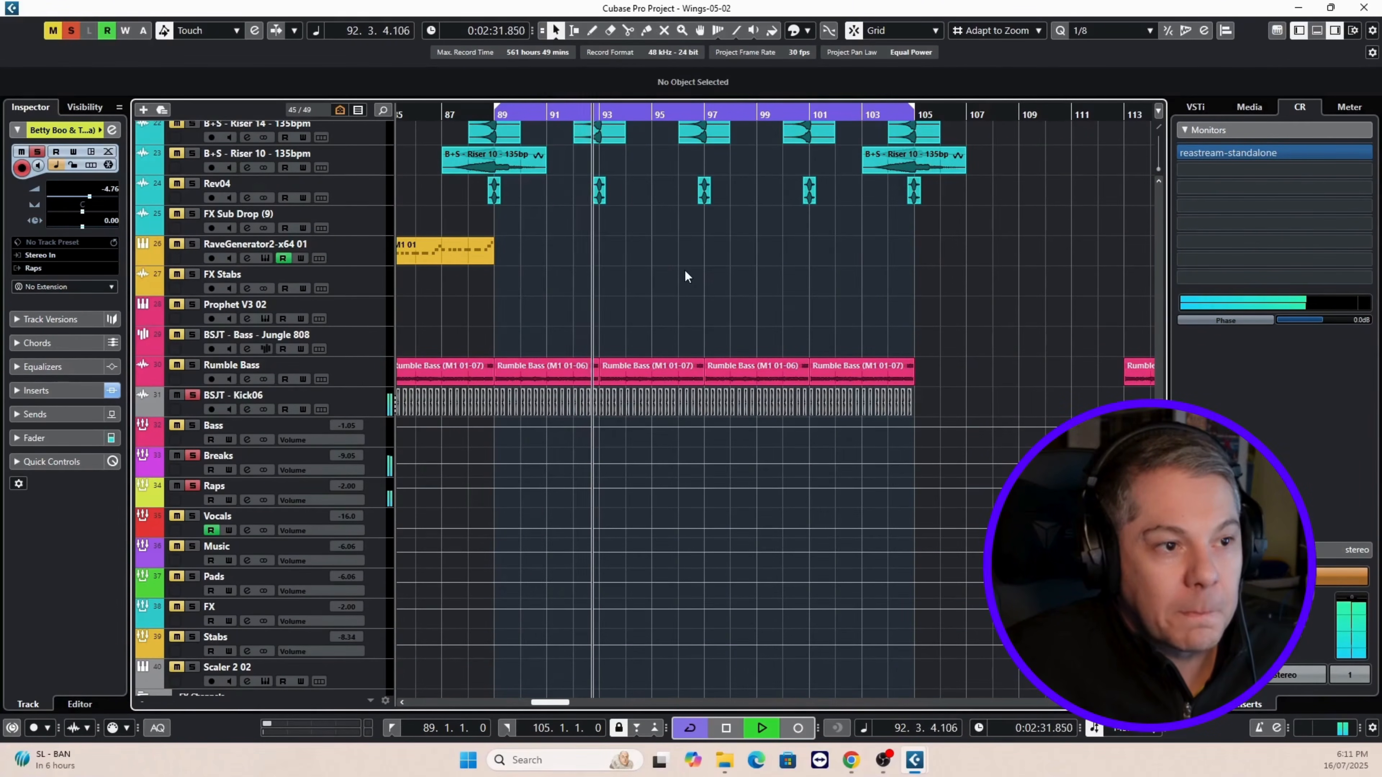
{"action": "key", "text": "space"}
{"action": "scroll", "coordinate": [810, 283], "scroll_direction": "up", "scroll_amount": 10}
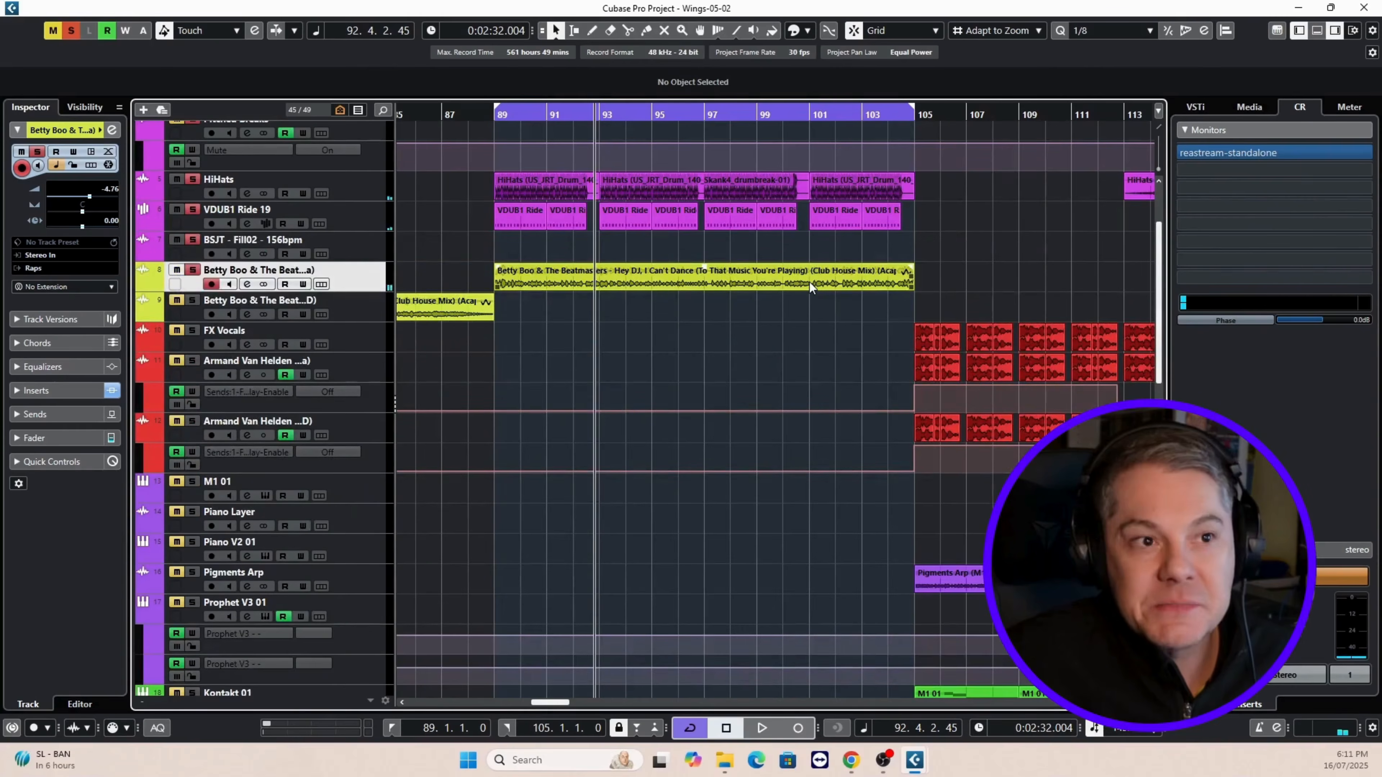
{"action": "key", "text": "space"}
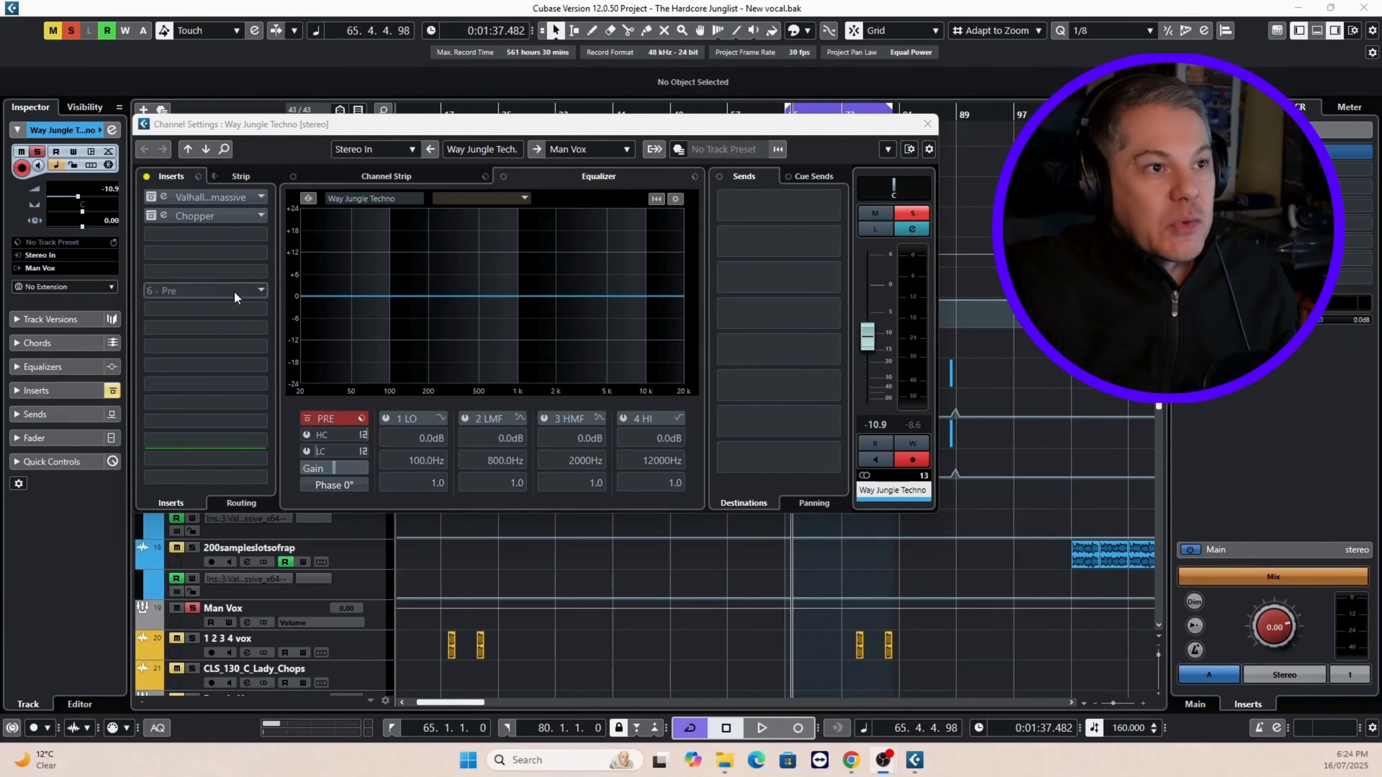
Close the Way Jungle Techno channel settings and zoom in on that track's vocal clip at bar 65.
{"action": "left_click_drag", "start_coordinate": [501, 128], "coordinate": [608, 212]}
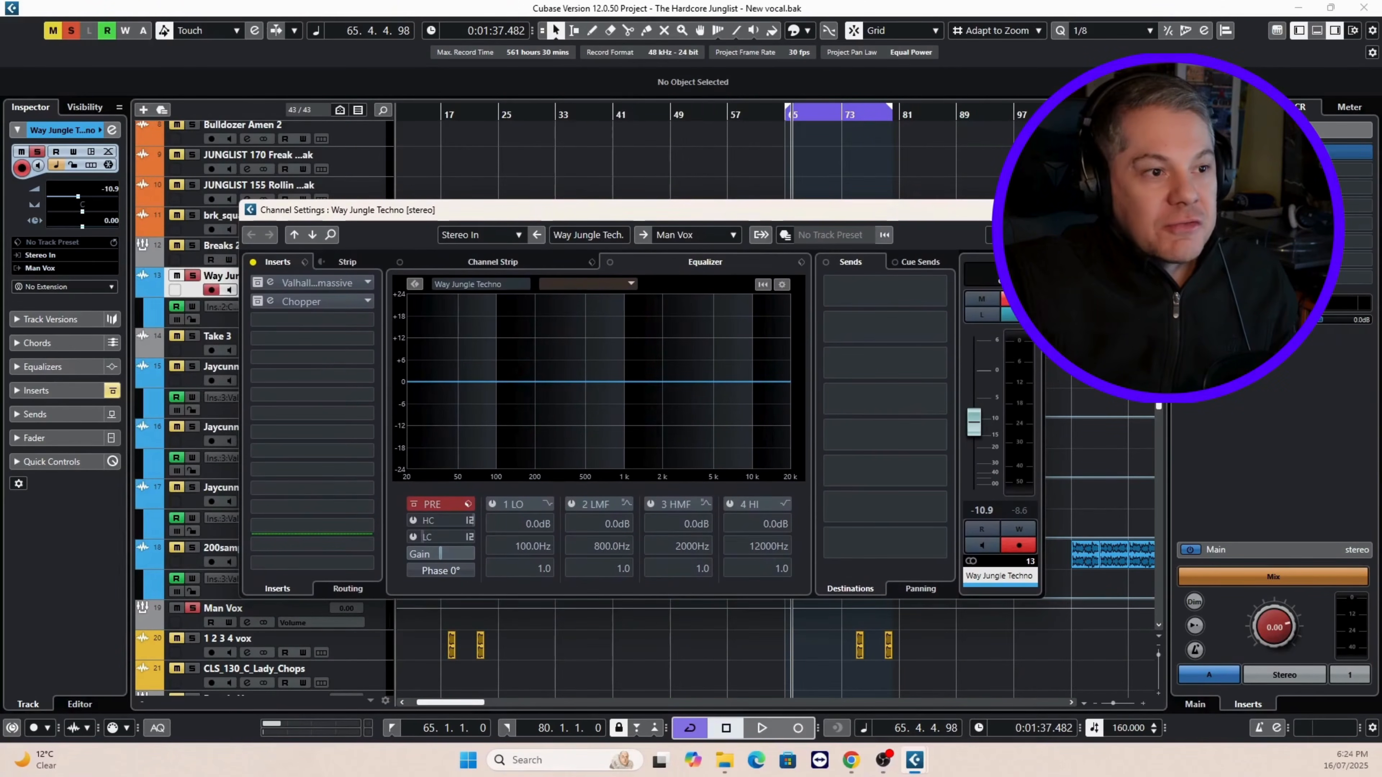
{"action": "left_click", "coordinate": [977, 211]}
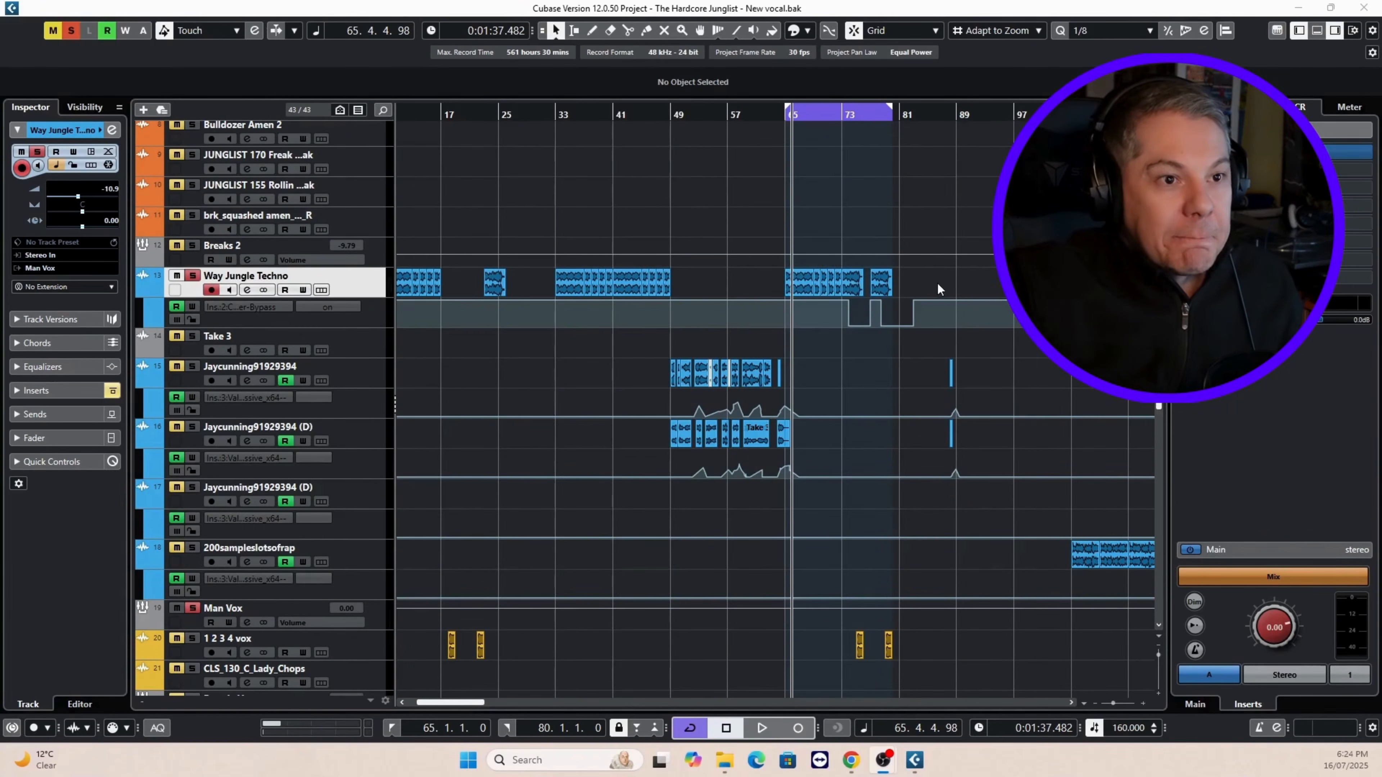
{"action": "left_click_drag", "start_coordinate": [937, 282], "coordinate": [759, 289]}
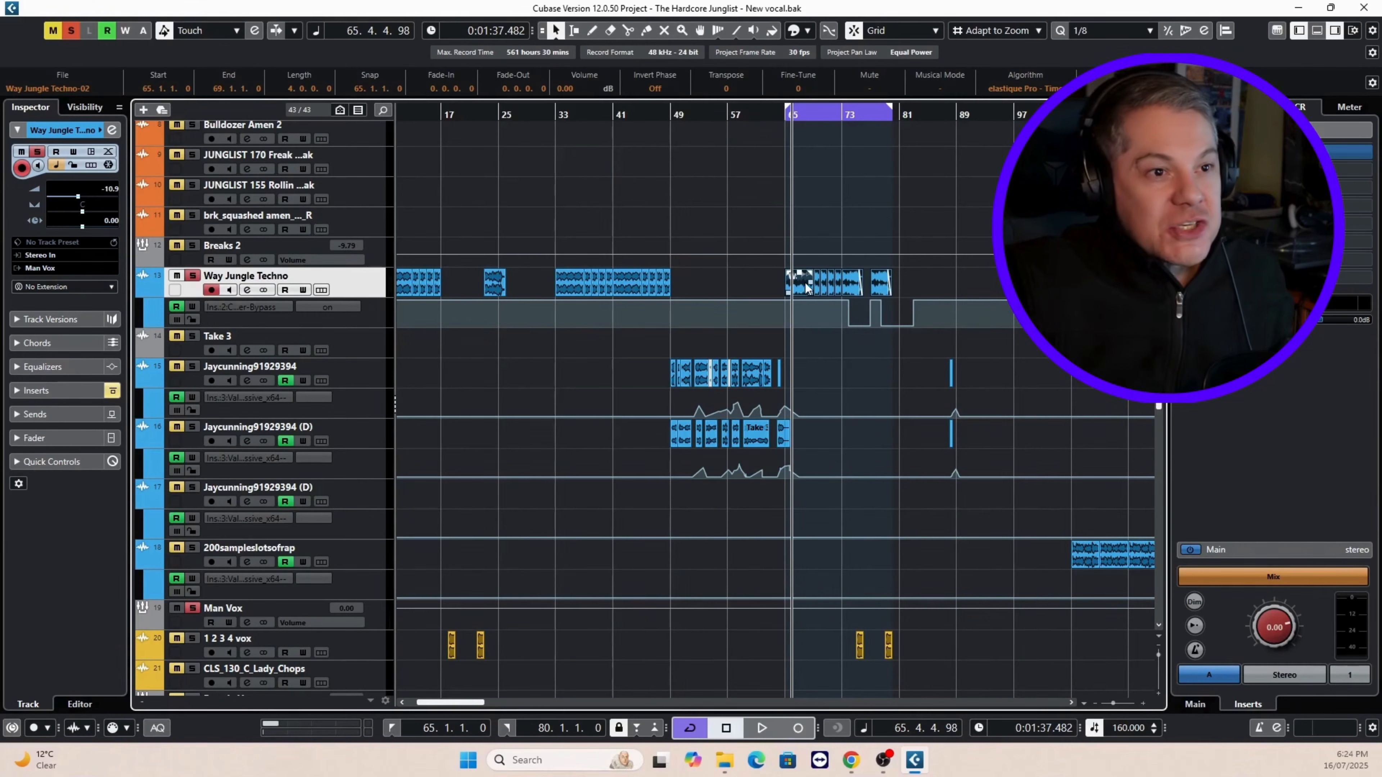
{"action": "key", "text": "h"}
{"action": "key", "text": "h"}
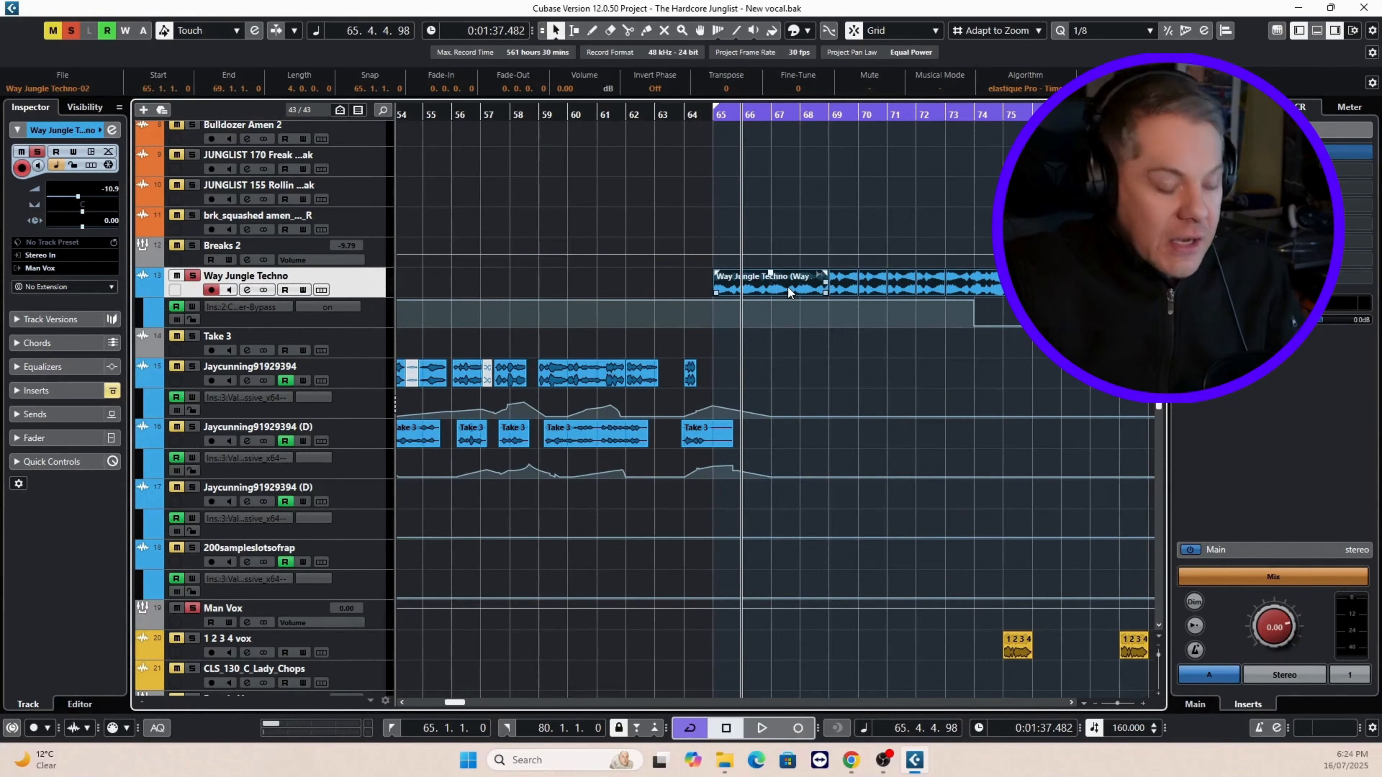
Play the Way Jungle Techno vocal with its inserts bypassed, briefly viewing its channel settings during playback.
{"action": "left_click", "coordinate": [836, 357]}
{"action": "key", "text": "space"}
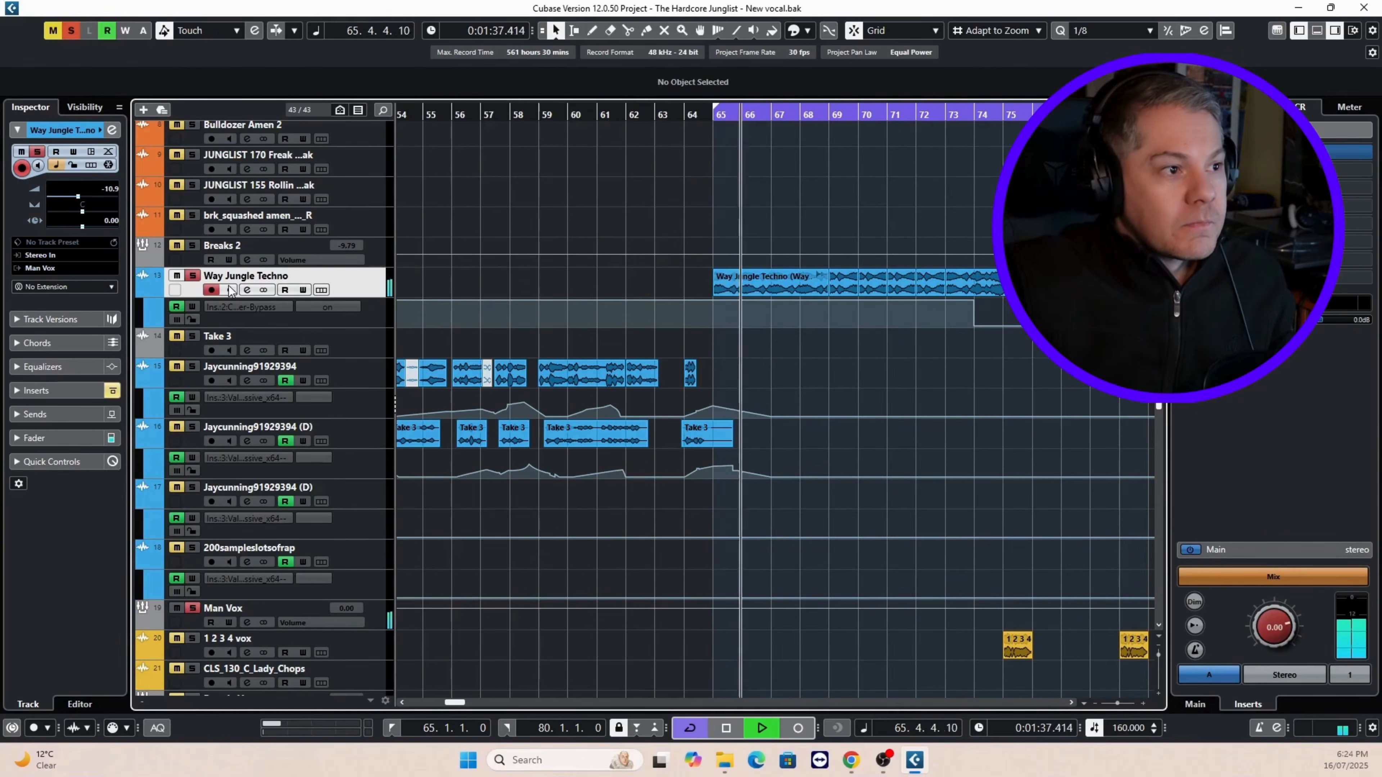
{"action": "left_click", "coordinate": [246, 290]}
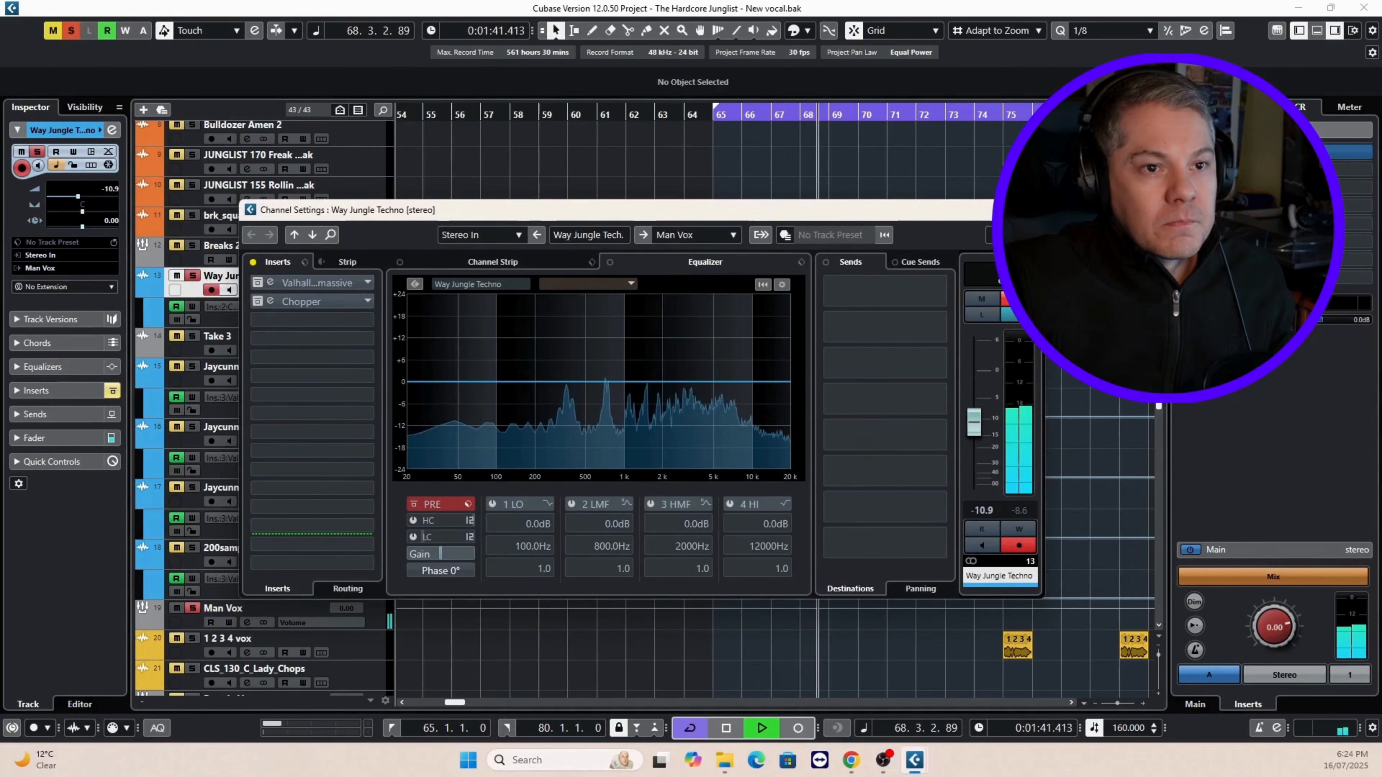
{"action": "left_click", "coordinate": [969, 210]}
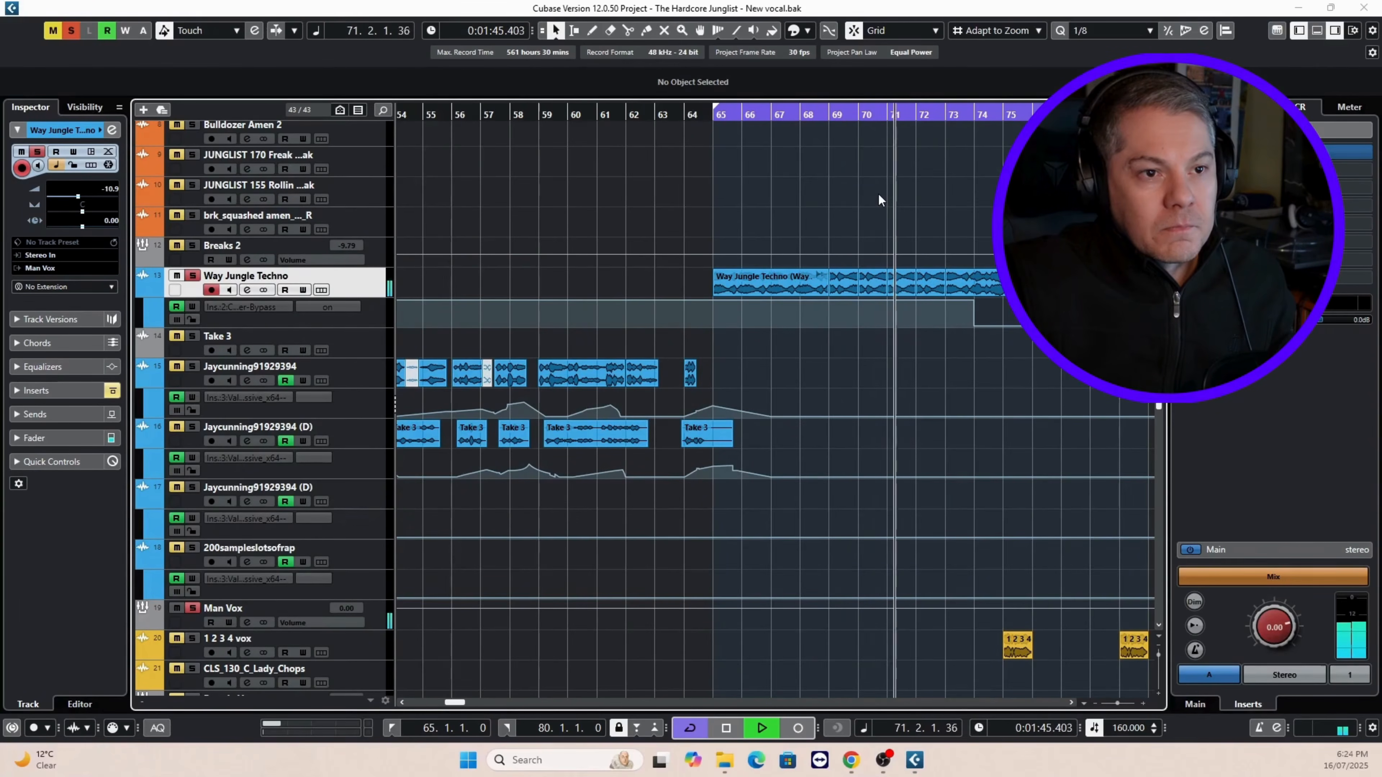
{"action": "key", "text": "space"}
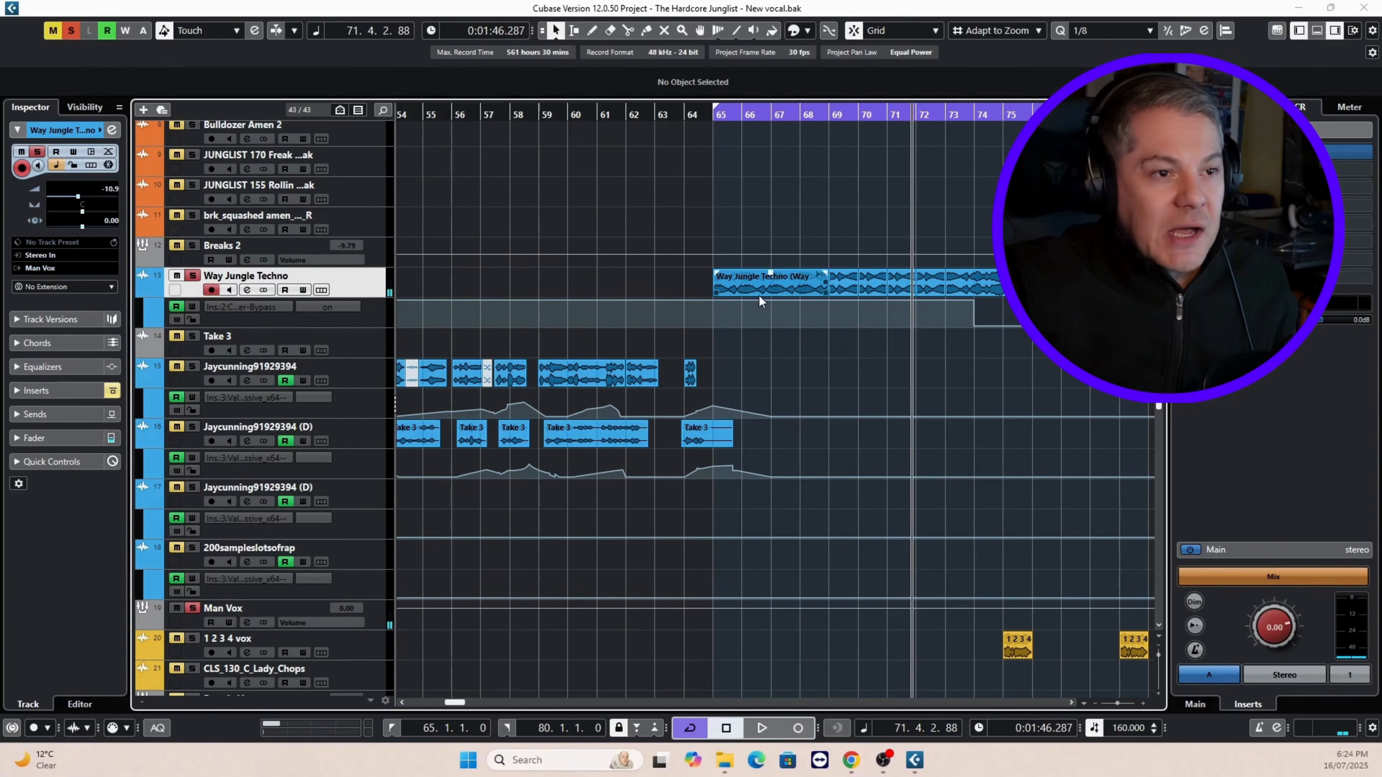
Return the cursor to bar 65, activate the ValhallaSupermassive insert on Way Jungle Techno, and review its settings.
{"action": "left_click", "coordinate": [845, 290]}
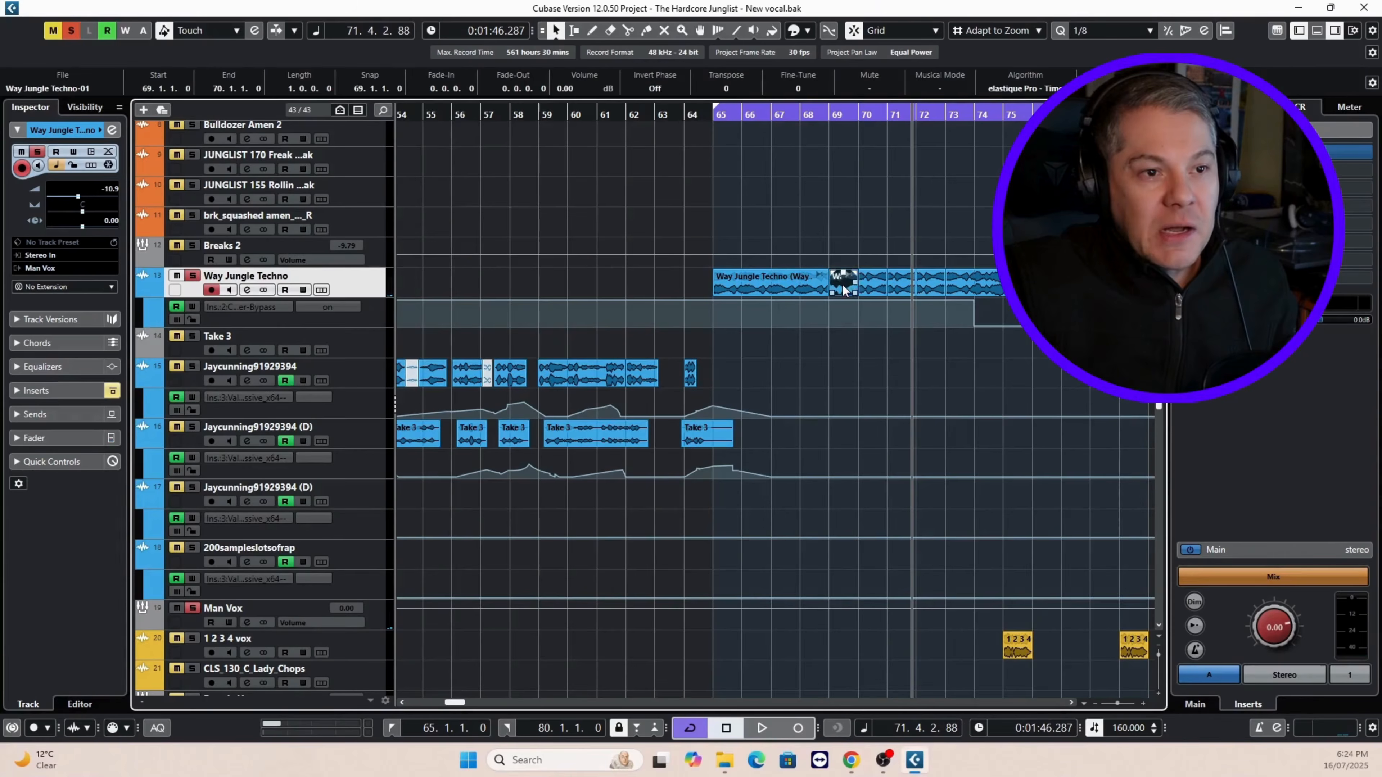
{"action": "left_click", "coordinate": [708, 116]}
{"action": "left_click", "coordinate": [247, 289]}
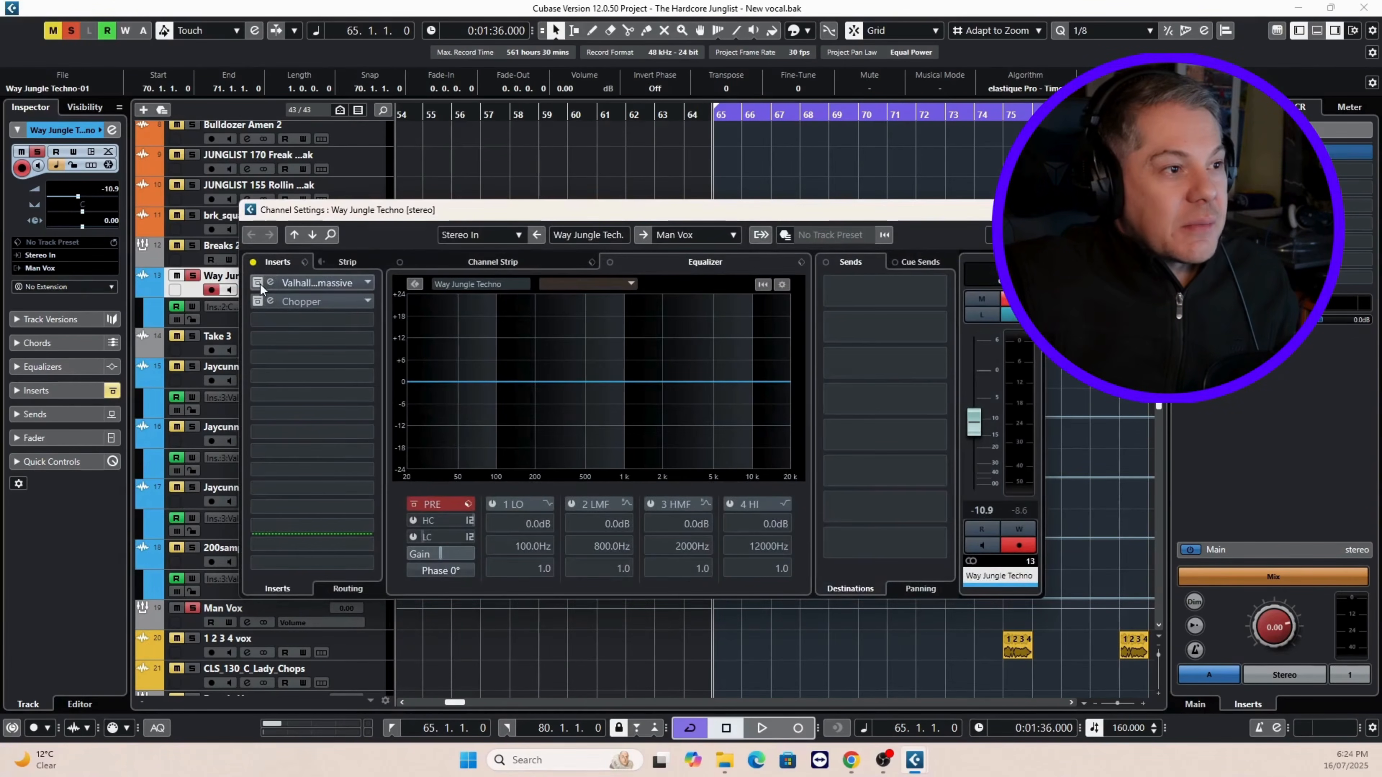
{"action": "left_click", "coordinate": [260, 284]}
{"action": "left_click", "coordinate": [332, 284]}
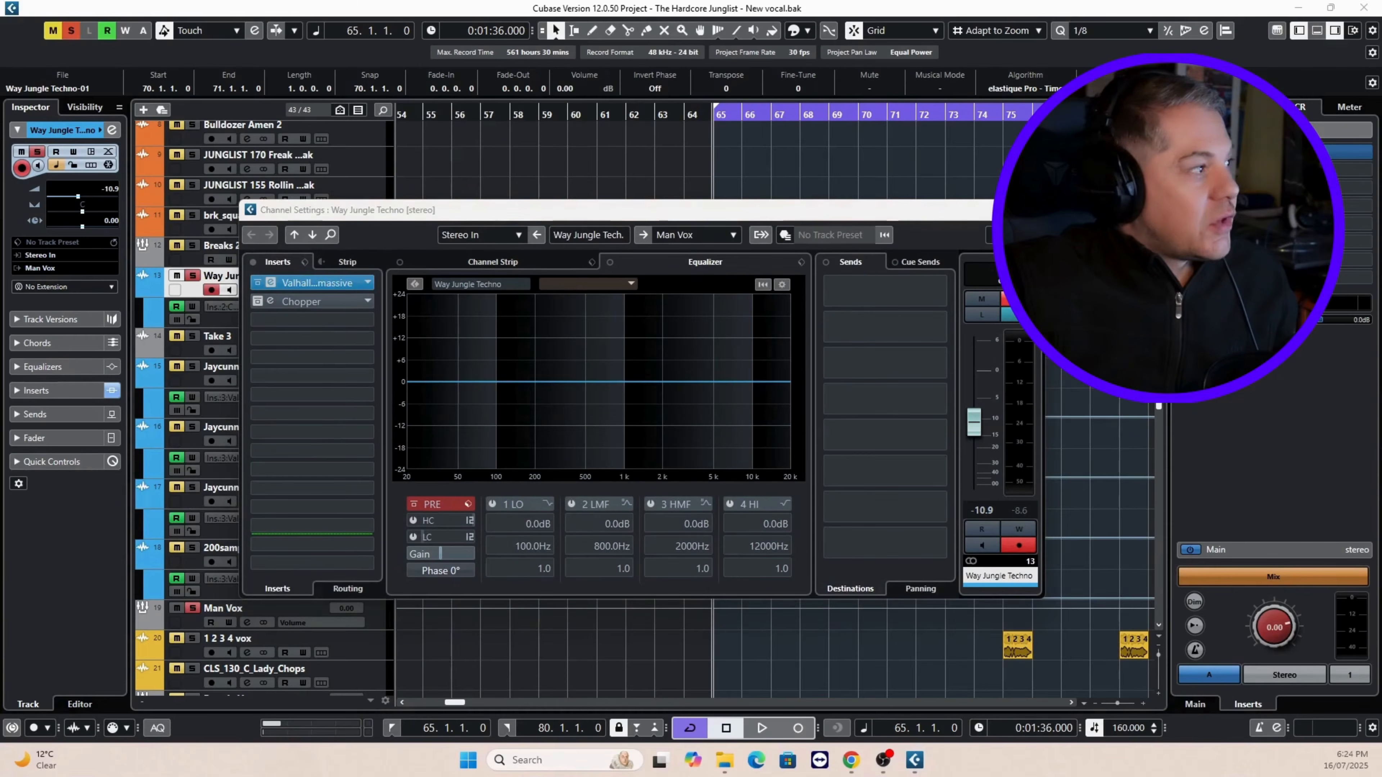
{"action": "left_click_drag", "start_coordinate": [676, 187], "coordinate": [759, 171]}
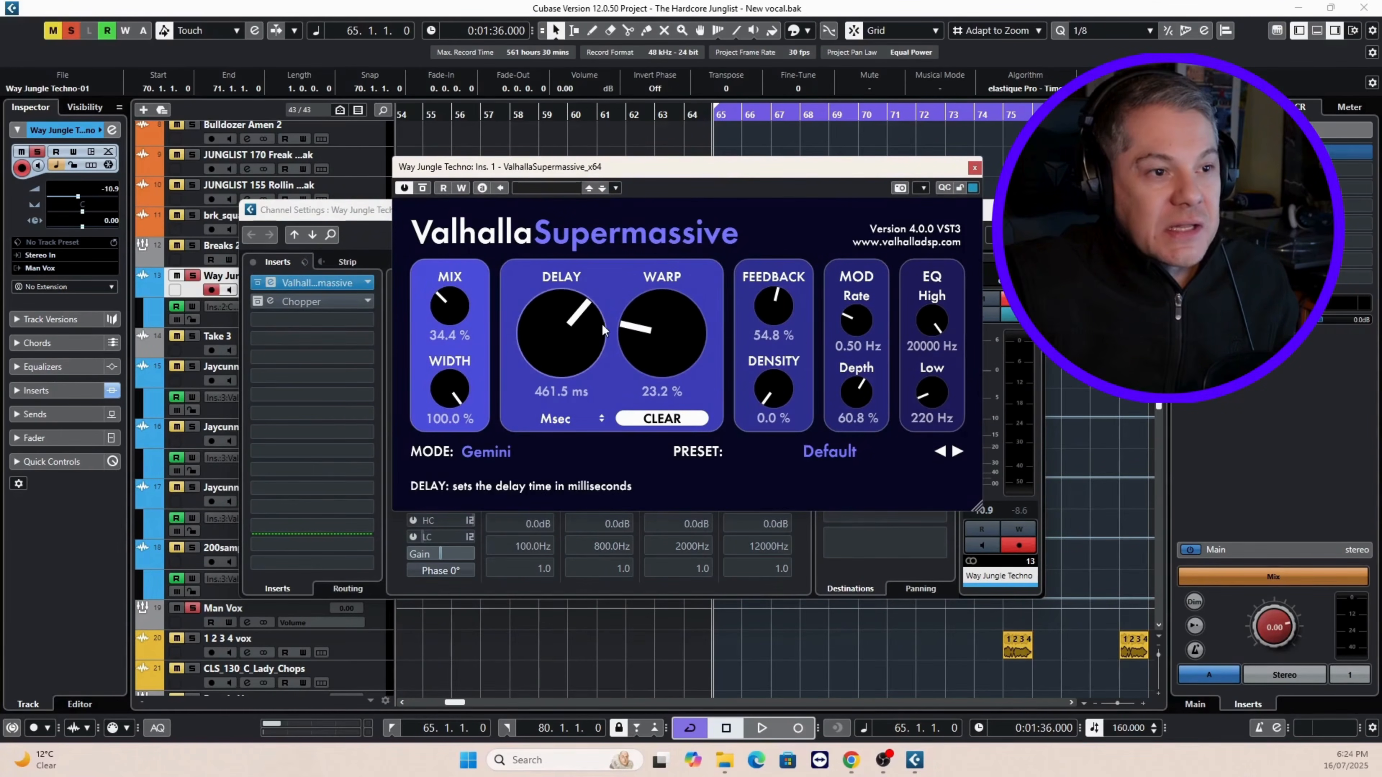
{"action": "mouse_move", "coordinate": [671, 350]}
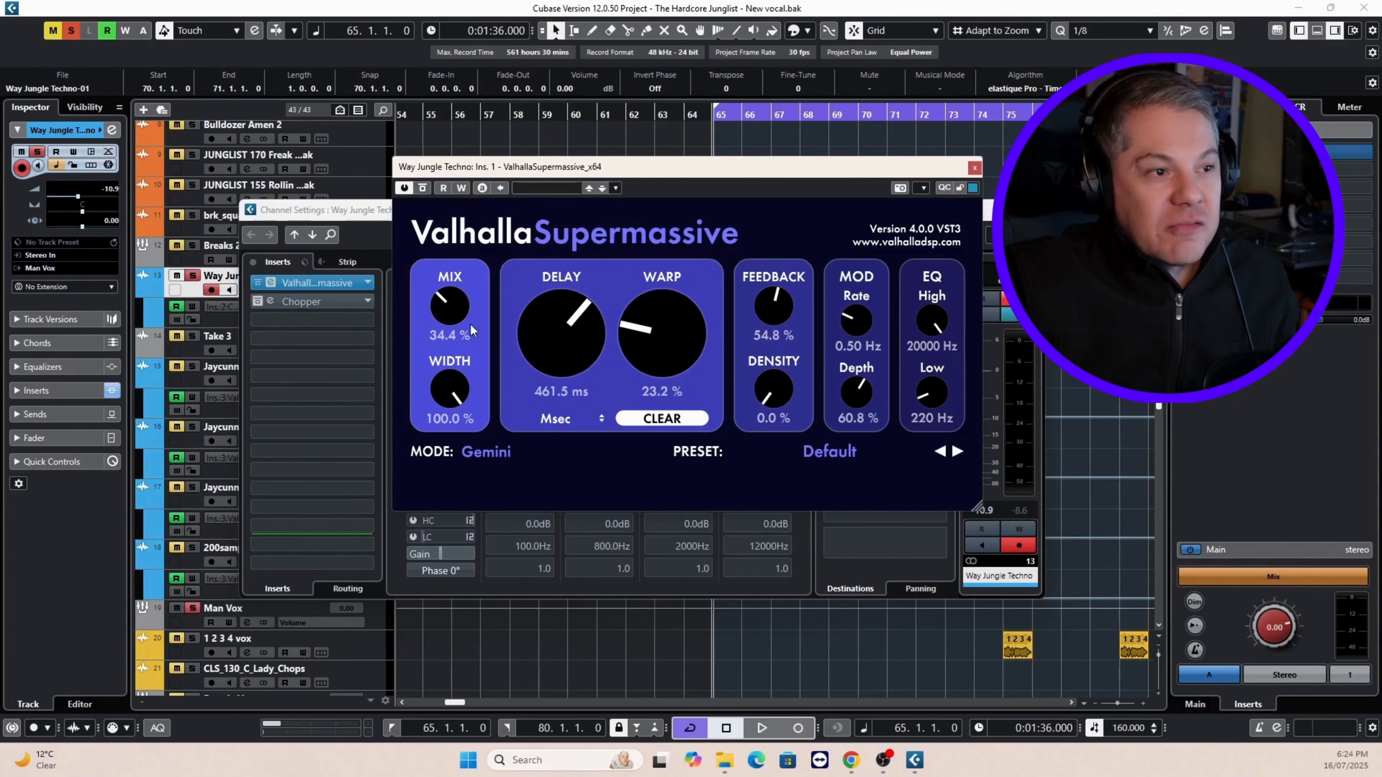
{"action": "left_click_drag", "start_coordinate": [759, 171], "coordinate": [659, 114]}
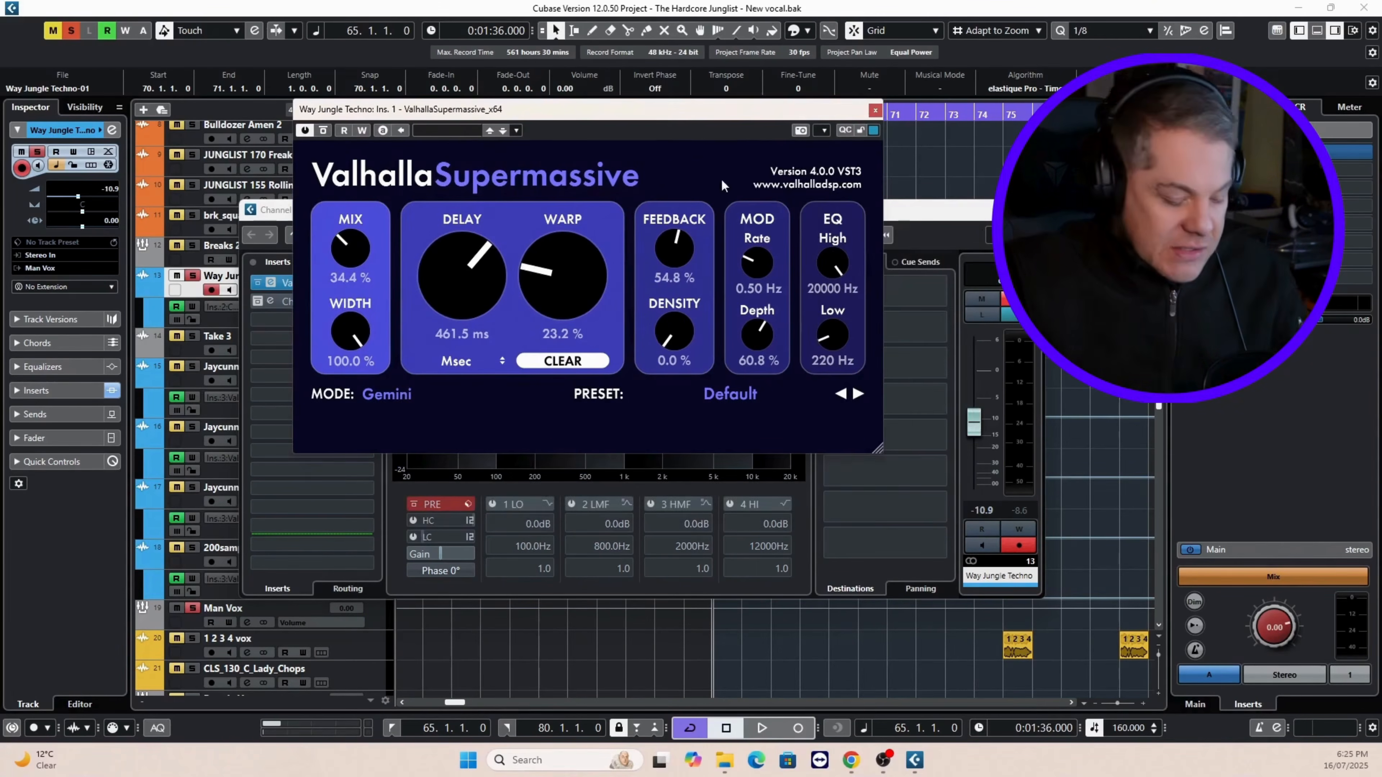
Audition Way Jungle Techno from bar 65 with ValhallaSupermassive active, and inspect its Chopper insert before playing from bar 73.
{"action": "key", "text": "space"}
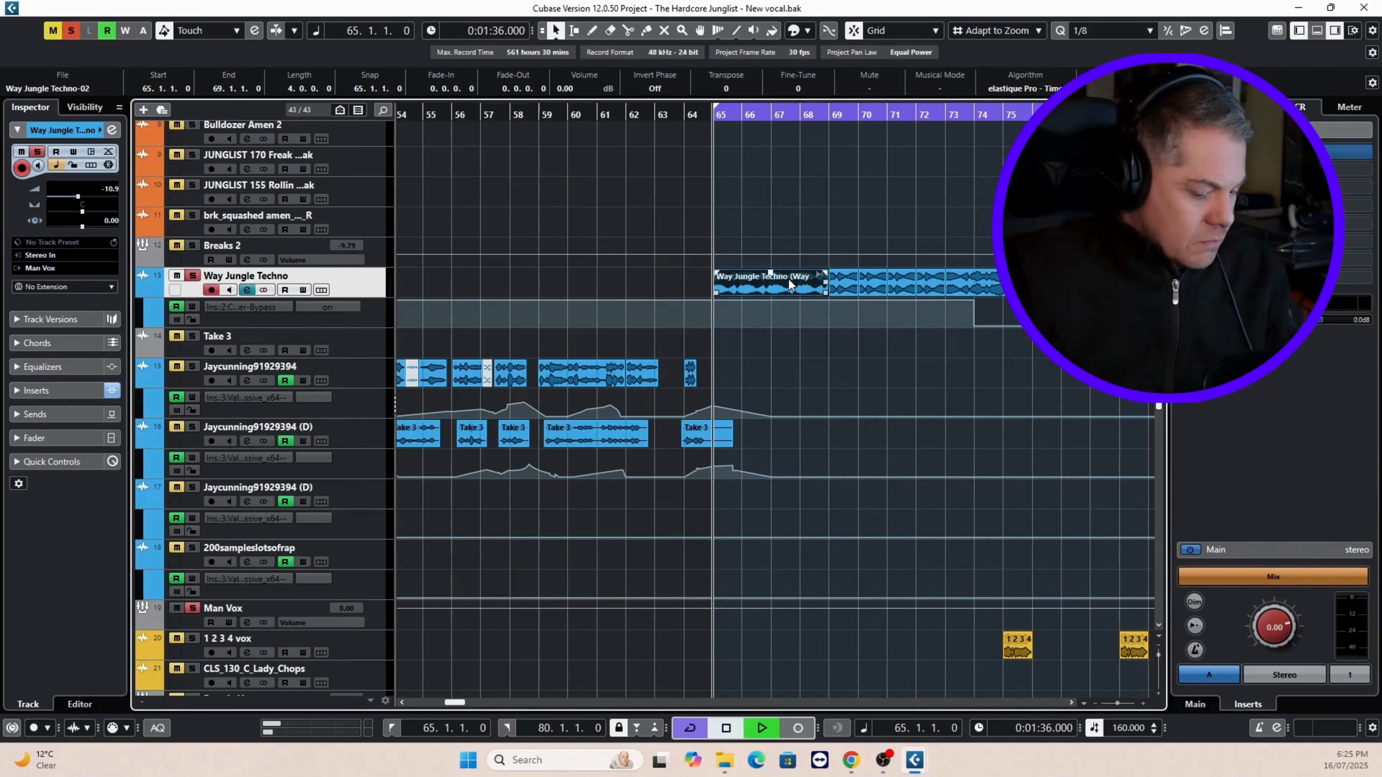
{"action": "left_click", "coordinate": [249, 290]}
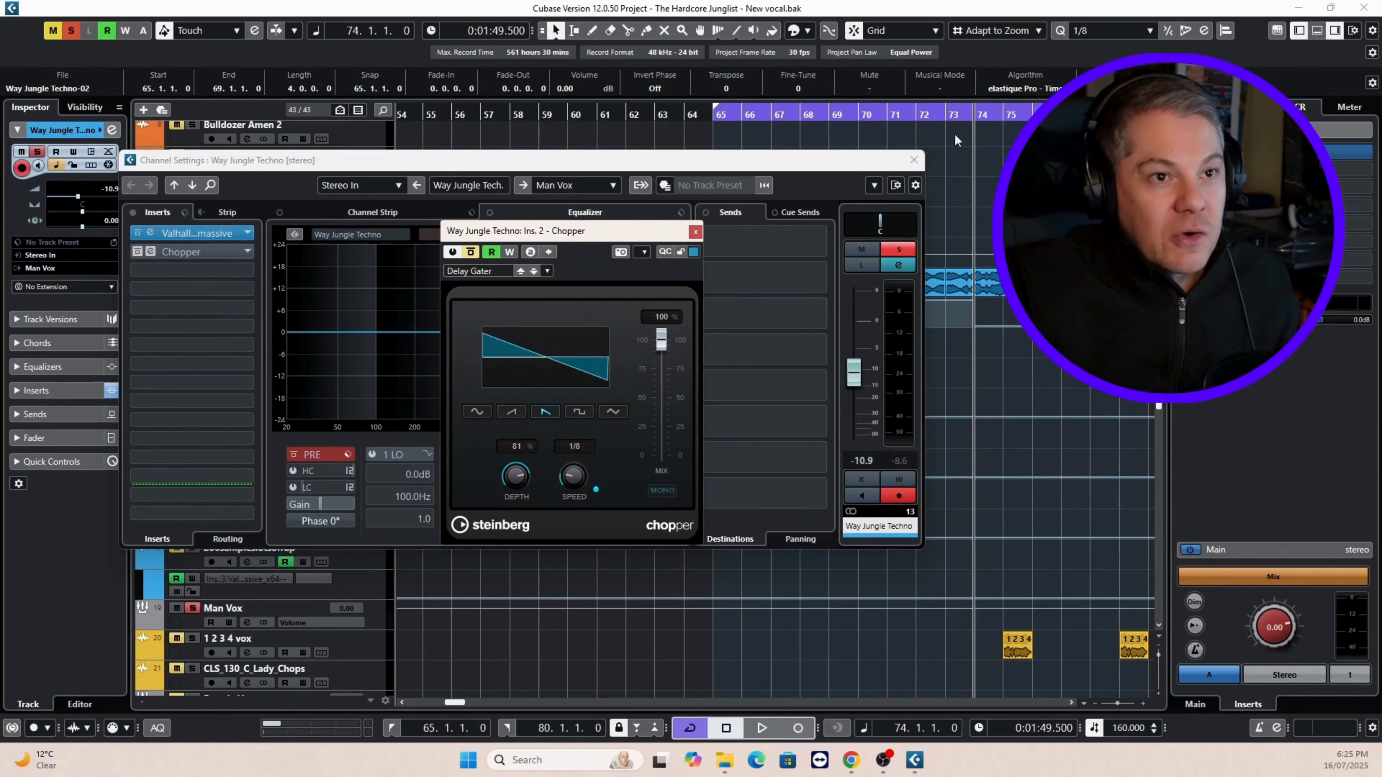
{"action": "left_click", "coordinate": [947, 113]}
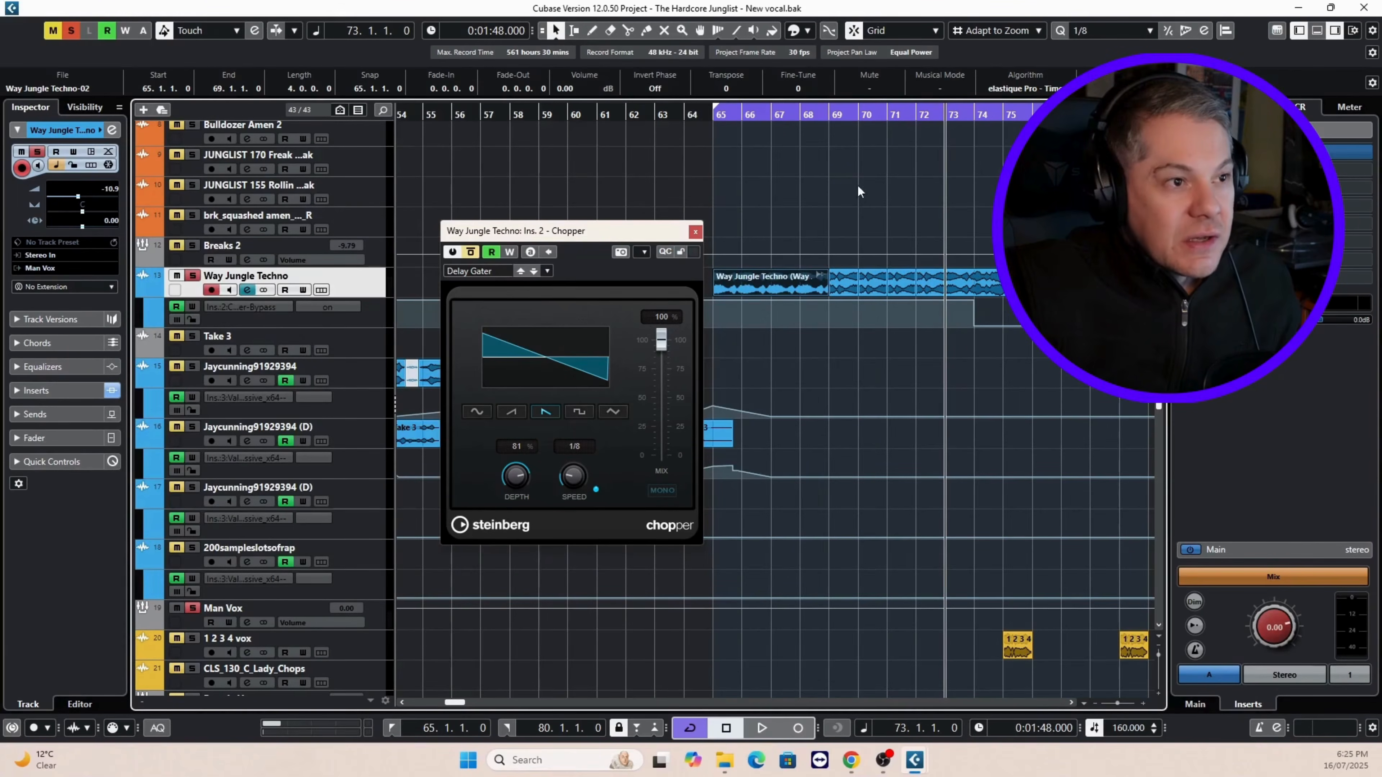
{"action": "key", "text": "space"}
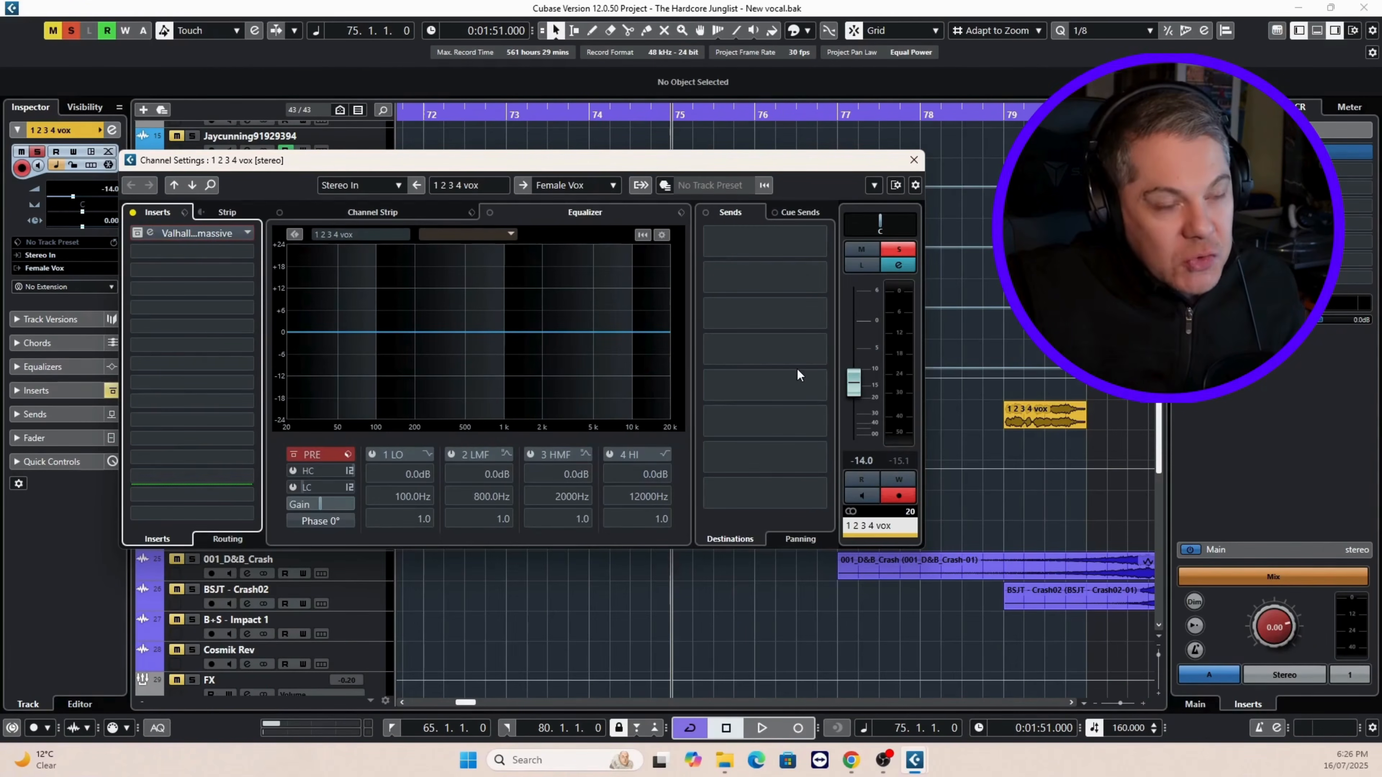
Audition the dry 1 2 3 4 vox from bar 75, and reactivate its inserts to review the ValhallaSupermassive settings.
{"action": "key", "text": "space"}
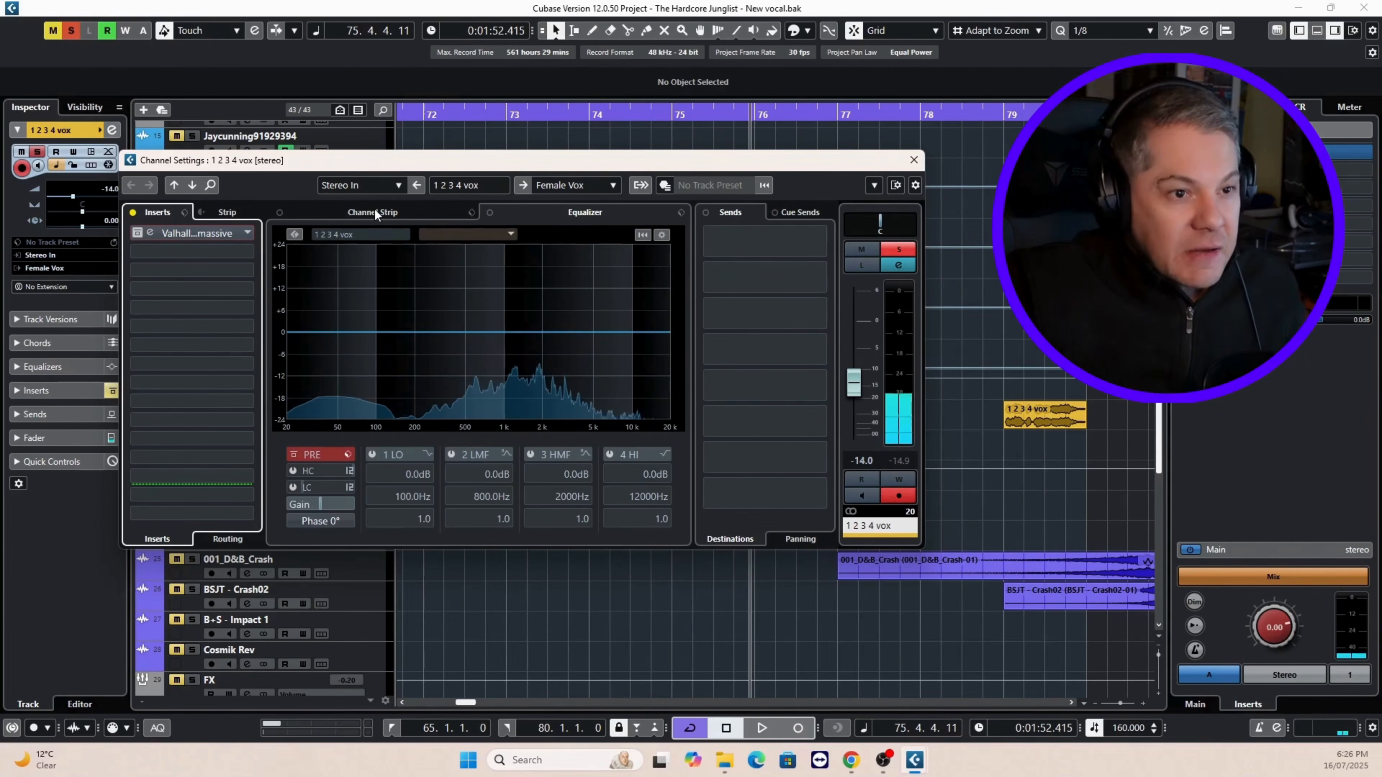
{"action": "left_click_drag", "start_coordinate": [625, 171], "coordinate": [617, 192]}
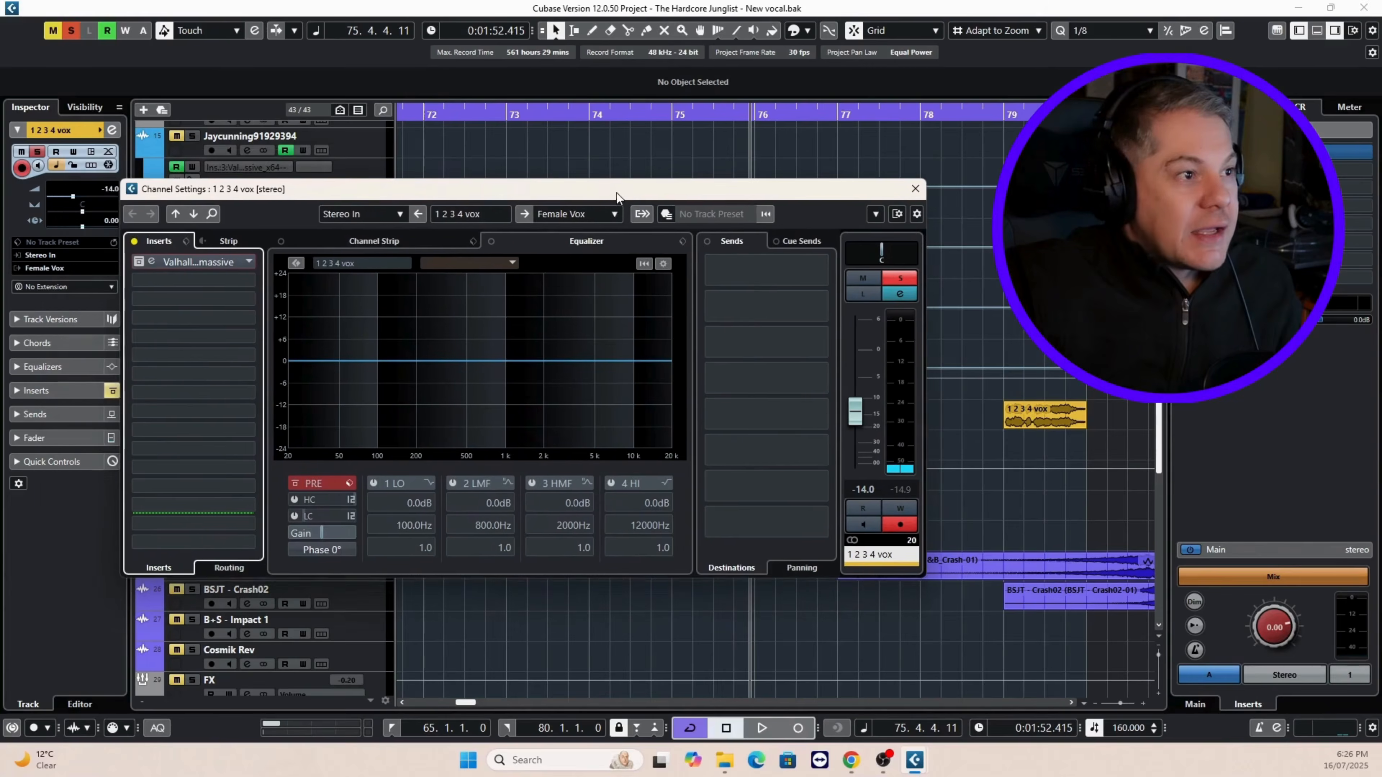
{"action": "left_click", "coordinate": [134, 241]}
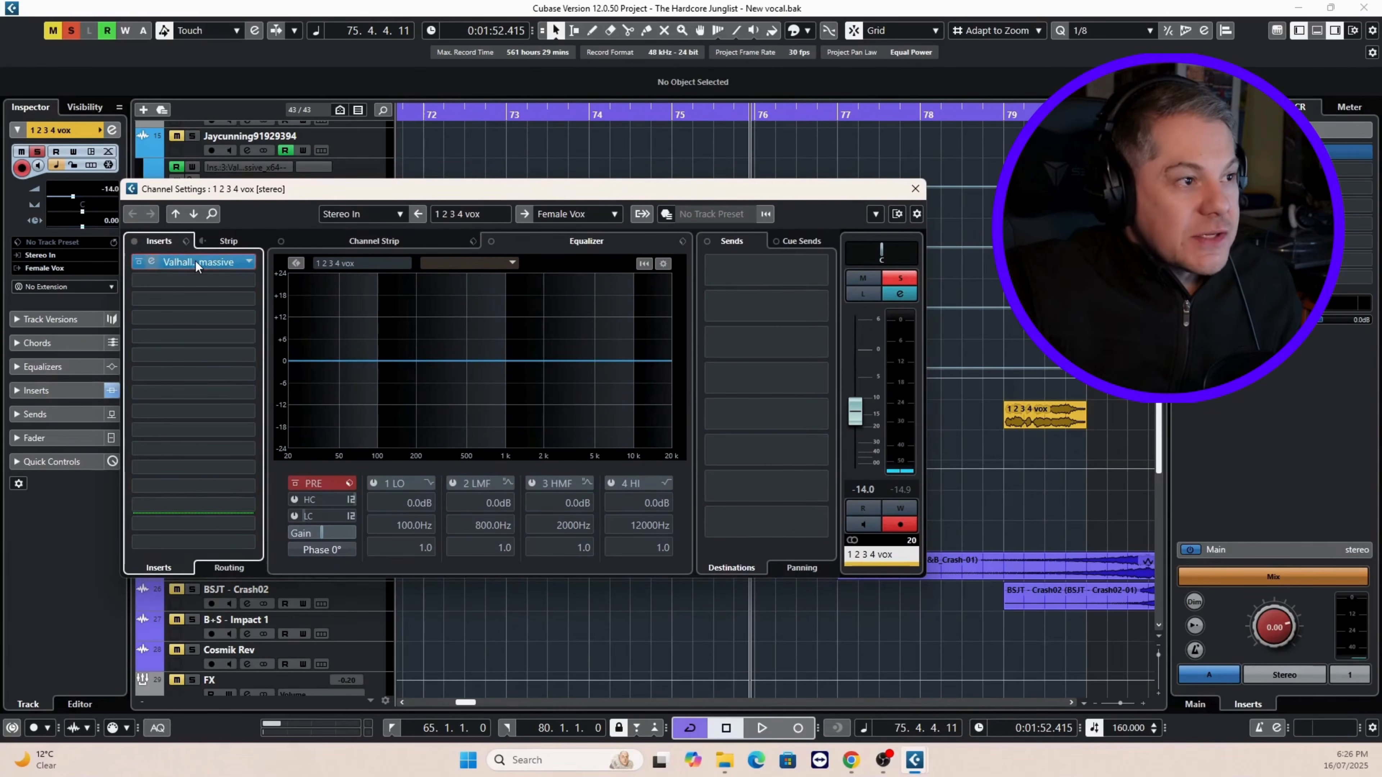
{"action": "left_click", "coordinate": [199, 262]}
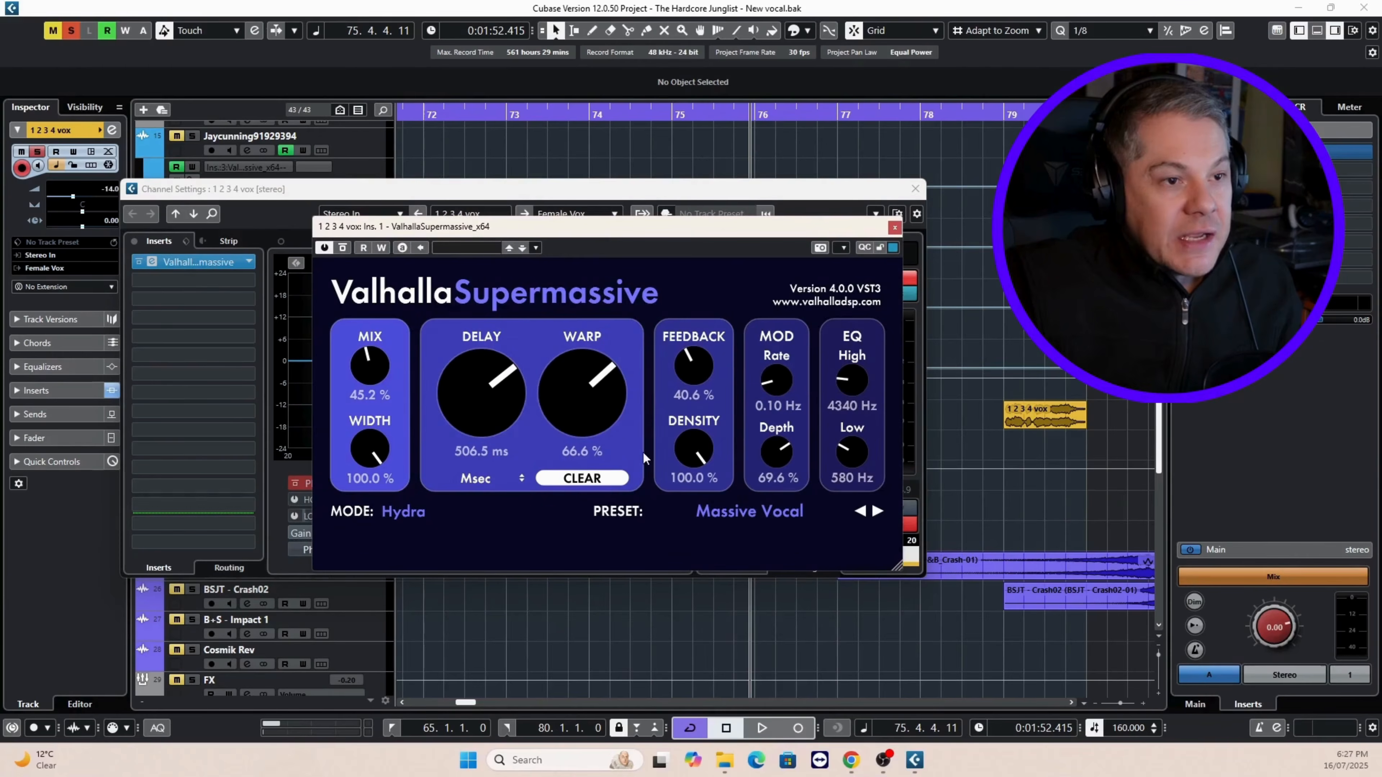
{"action": "left_click", "coordinate": [896, 227]}
{"action": "left_click", "coordinate": [916, 189]}
Play the 1 2 3 4 vox from bar 75 with its ValhallaSupermassive insert active.
{"action": "left_click", "coordinate": [670, 123]}
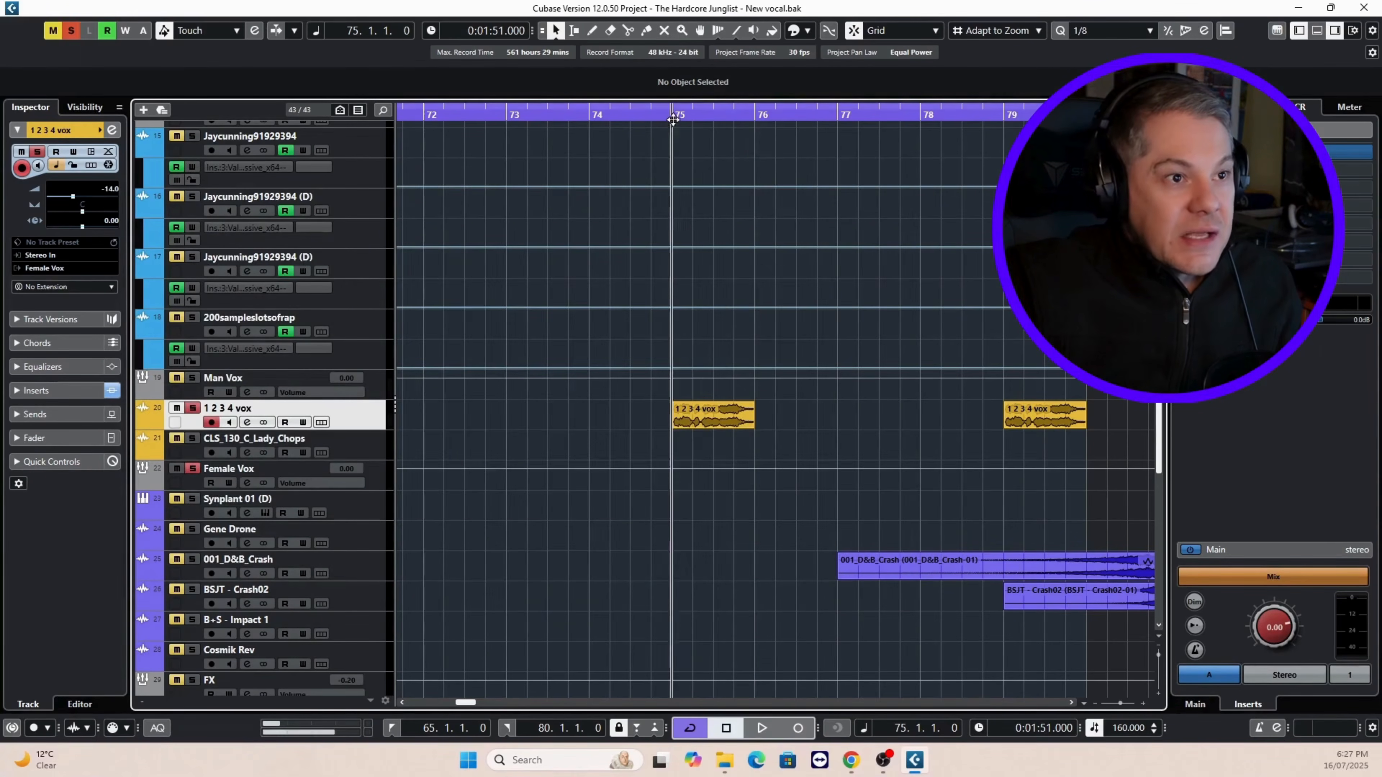
{"action": "key", "text": "space"}
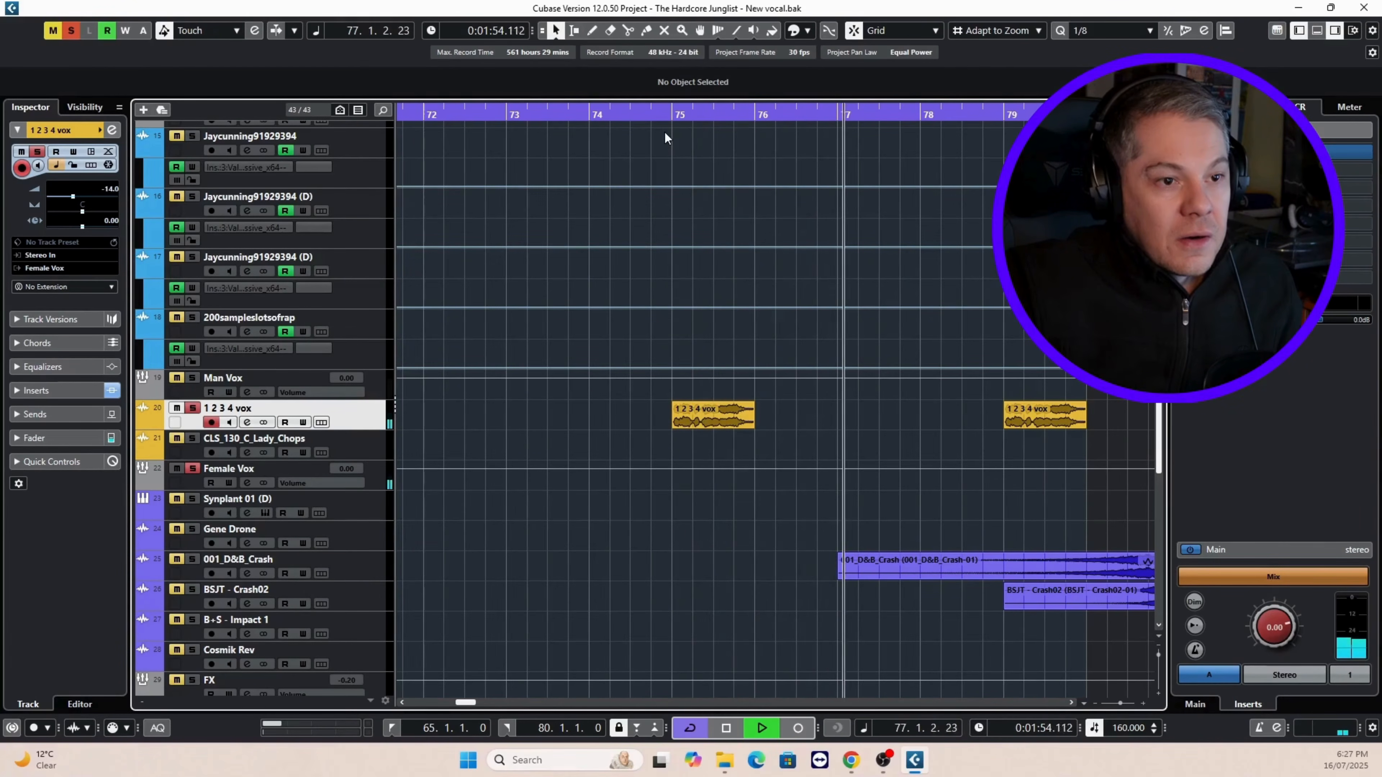
{"action": "key", "text": "space"}
{"action": "scroll", "coordinate": [239, 204], "scroll_direction": "up", "scroll_amount": 10}
{"action": "scroll", "coordinate": [240, 205], "scroll_direction": "down", "scroll_amount": 10}
{"action": "left_click", "coordinate": [519, 126]}
{"action": "key", "text": "space"}
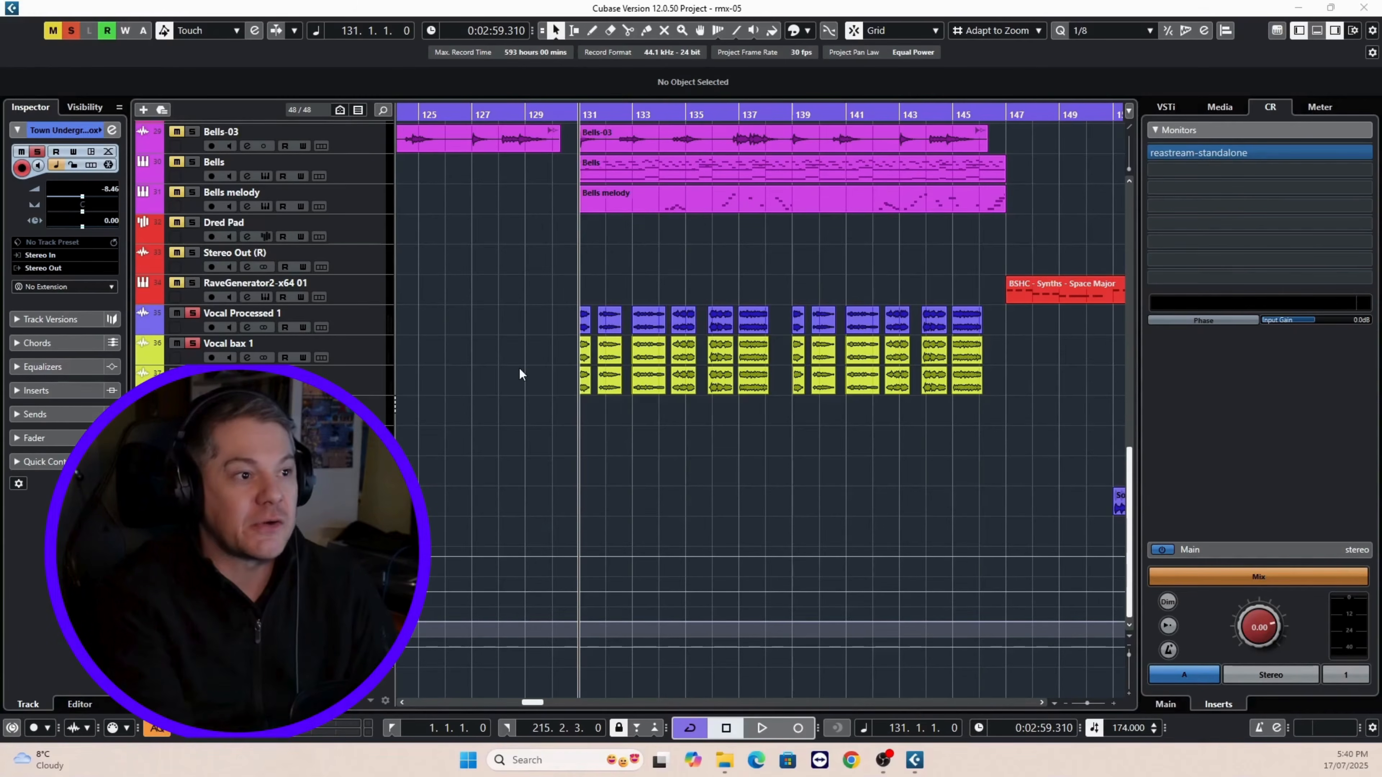
Inspect the Parallel Aggressor, Lifeline Expanse and StereoDelay inserts on the Vocal Processed 1 track.
{"action": "left_click", "coordinate": [367, 322]}
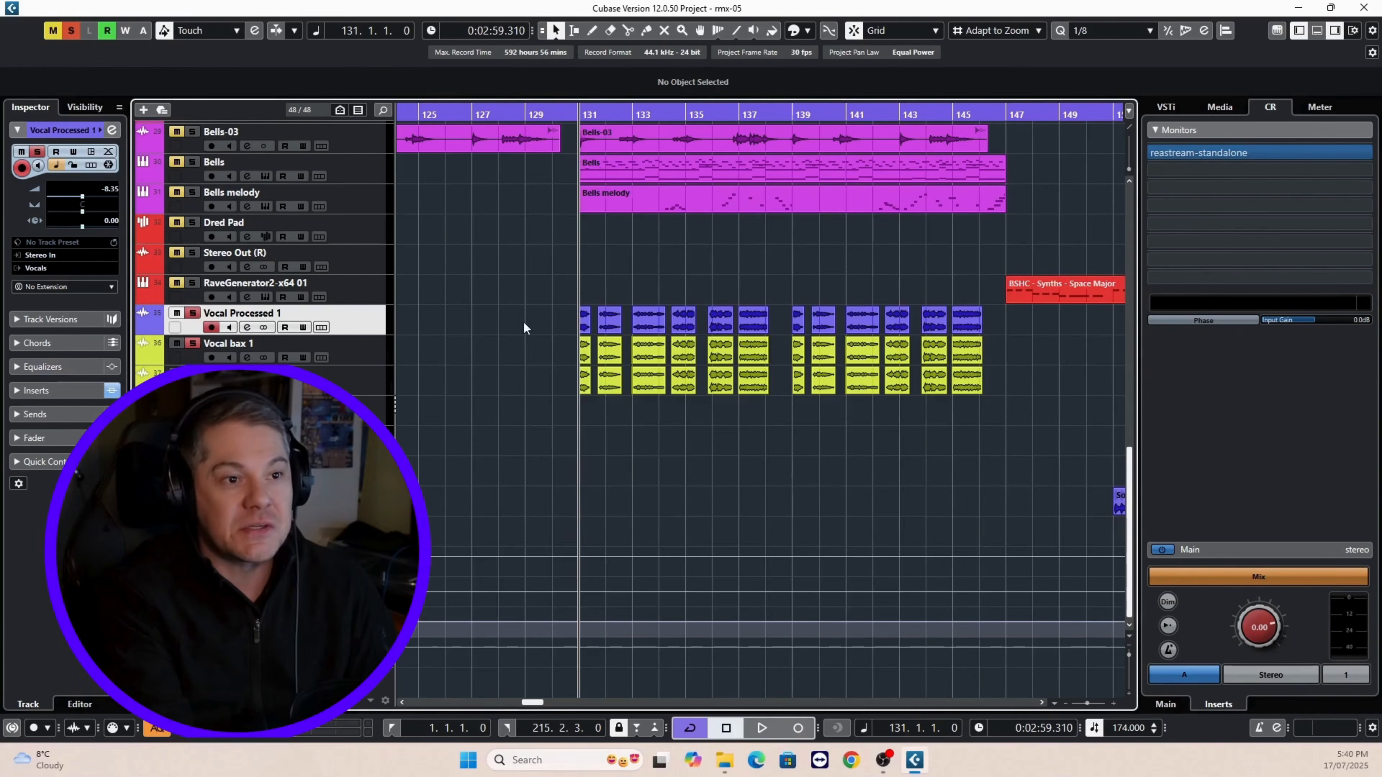
{"action": "left_click", "coordinate": [248, 327]}
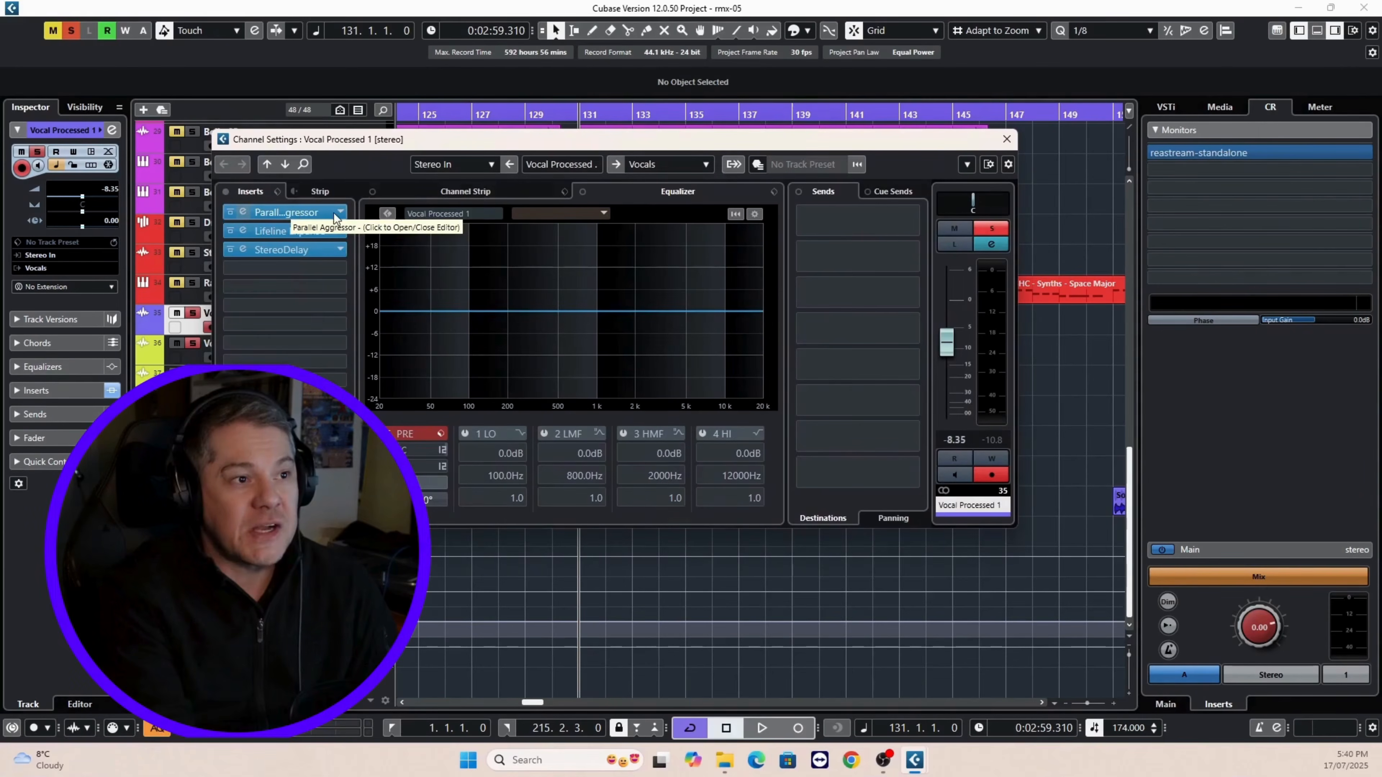
{"action": "left_click", "coordinate": [289, 211]}
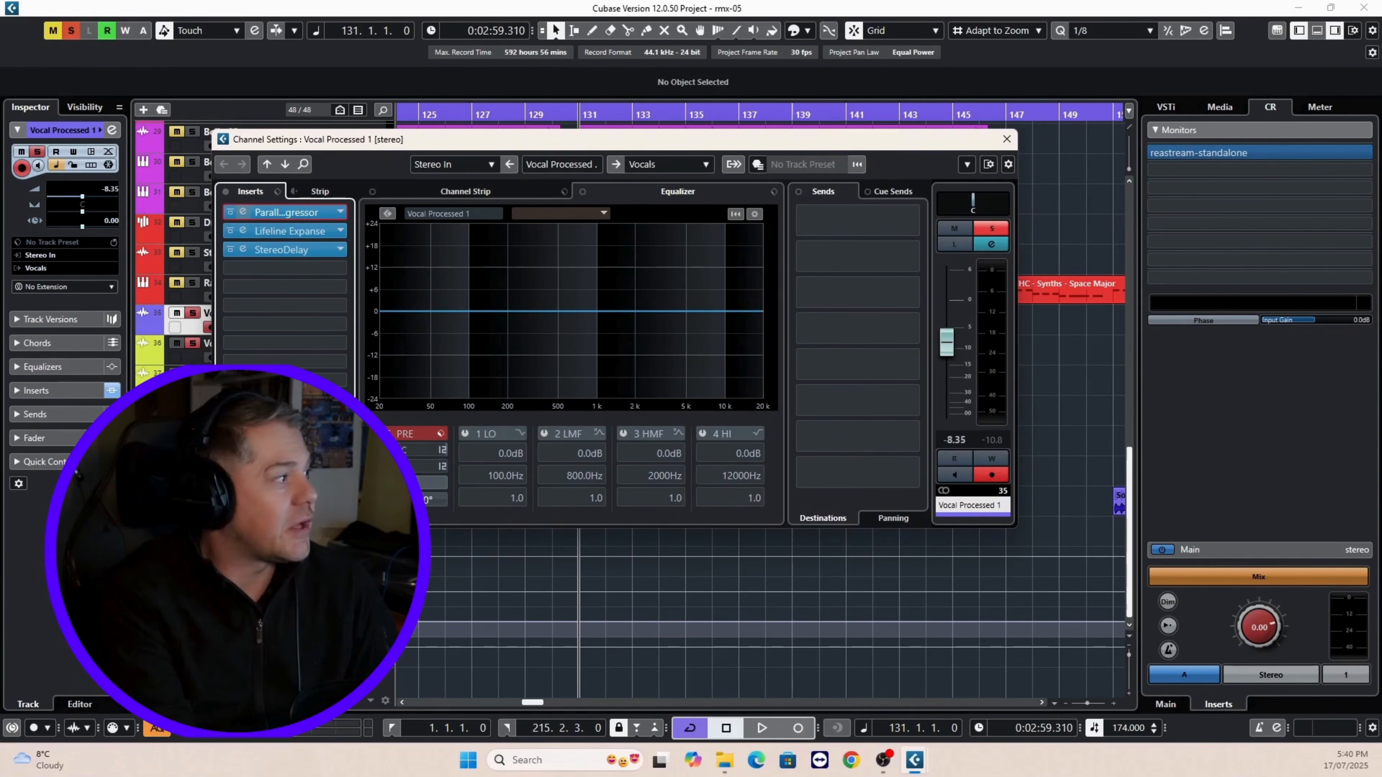
{"action": "left_click", "coordinate": [298, 235]}
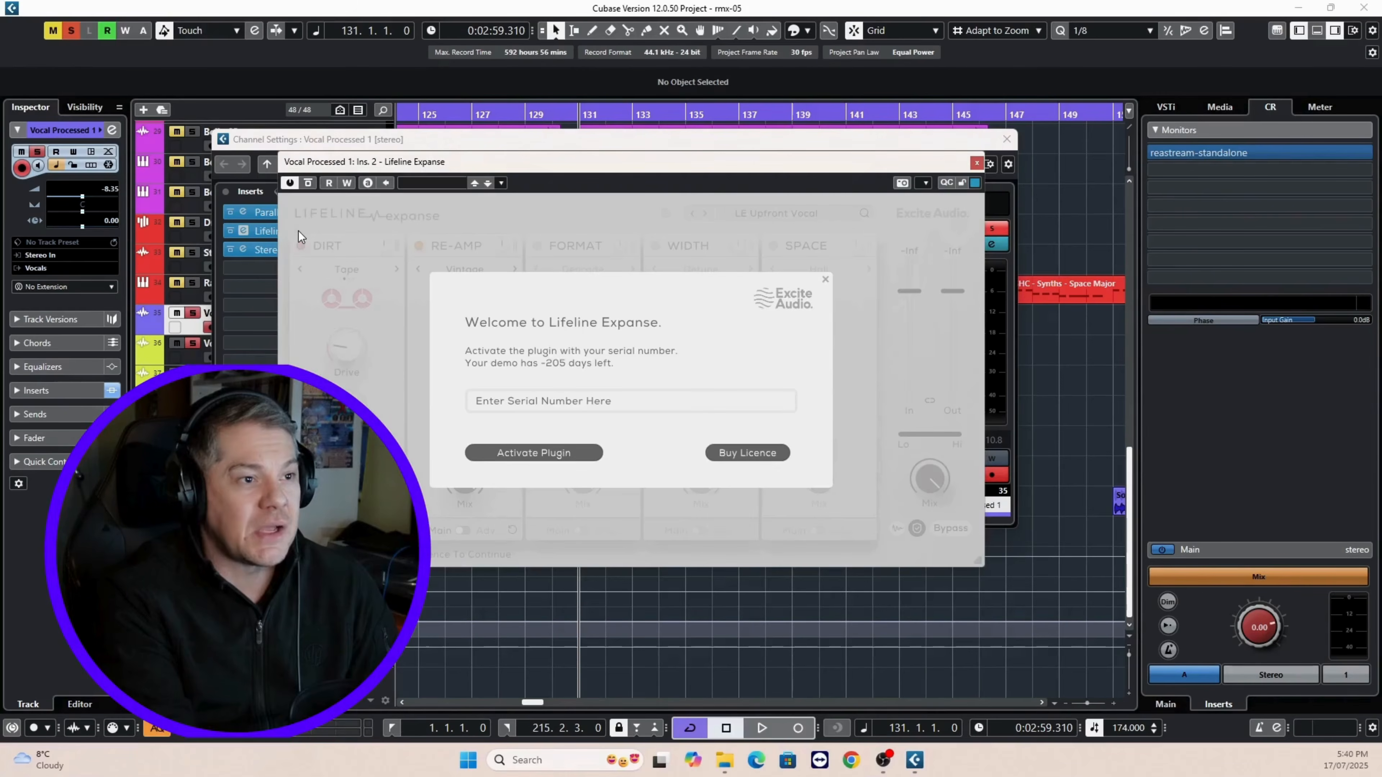
{"action": "left_click", "coordinate": [826, 280]}
{"action": "left_click_drag", "start_coordinate": [637, 214], "coordinate": [869, 274]}
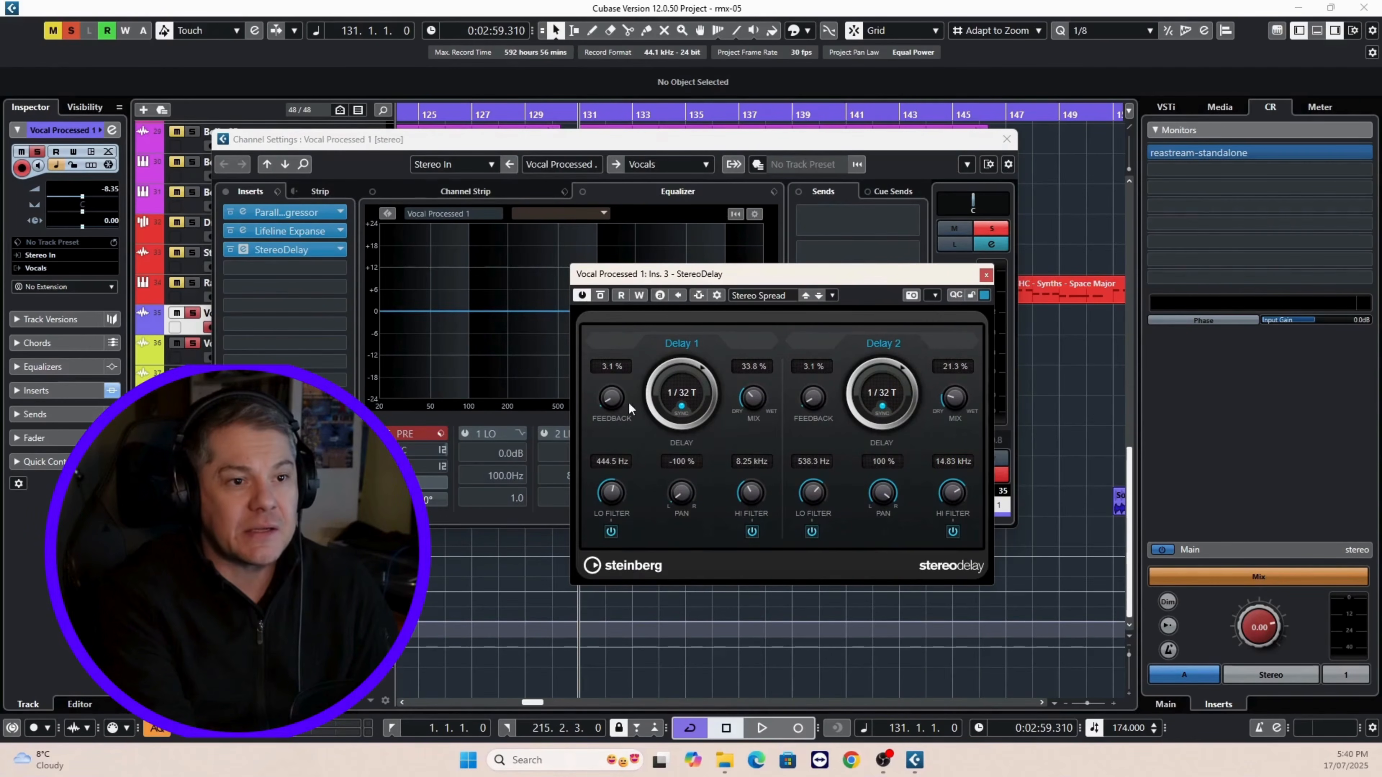
Close the StereoDelay and channel settings windows and play the soloed Vocal Processed 1 track from bar 131.
{"action": "left_click", "coordinate": [986, 275]}
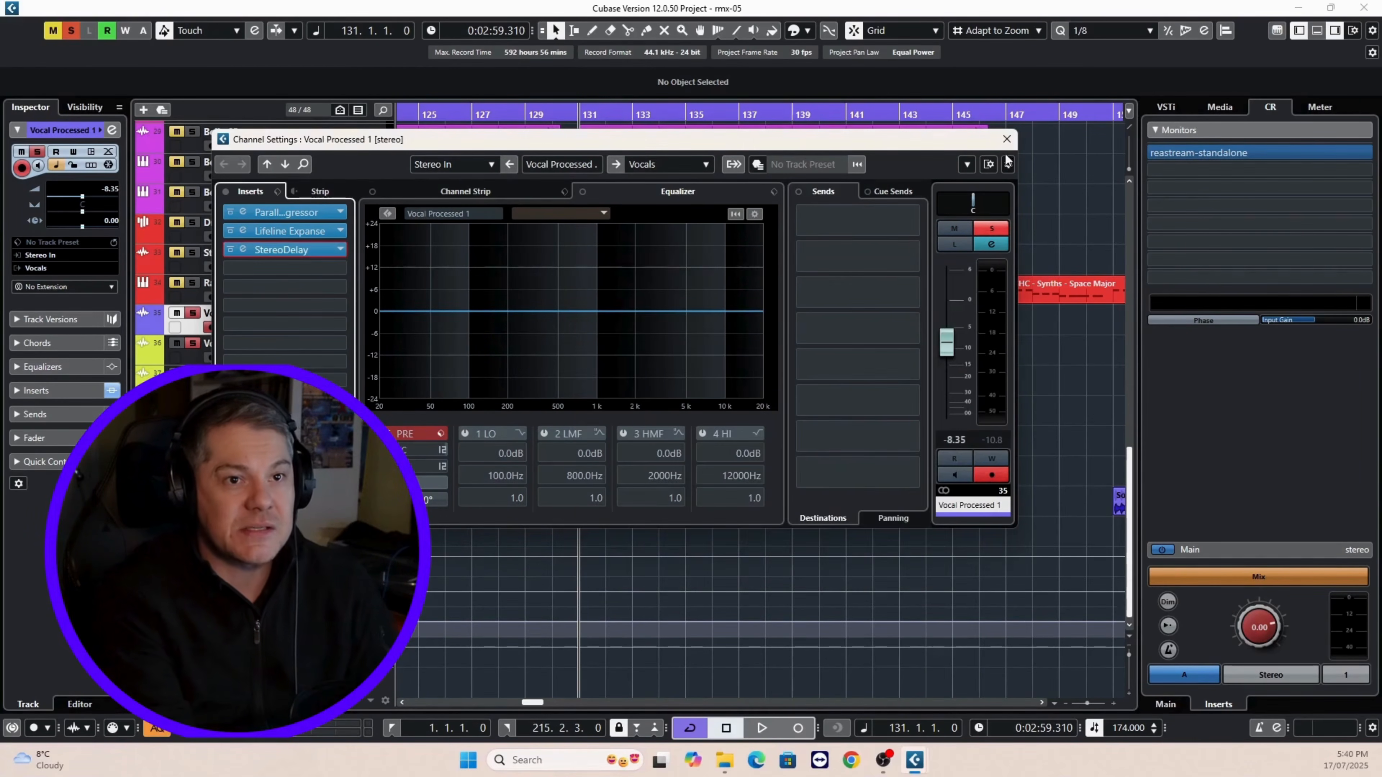
{"action": "left_click", "coordinate": [1006, 139]}
{"action": "key", "text": "space"}
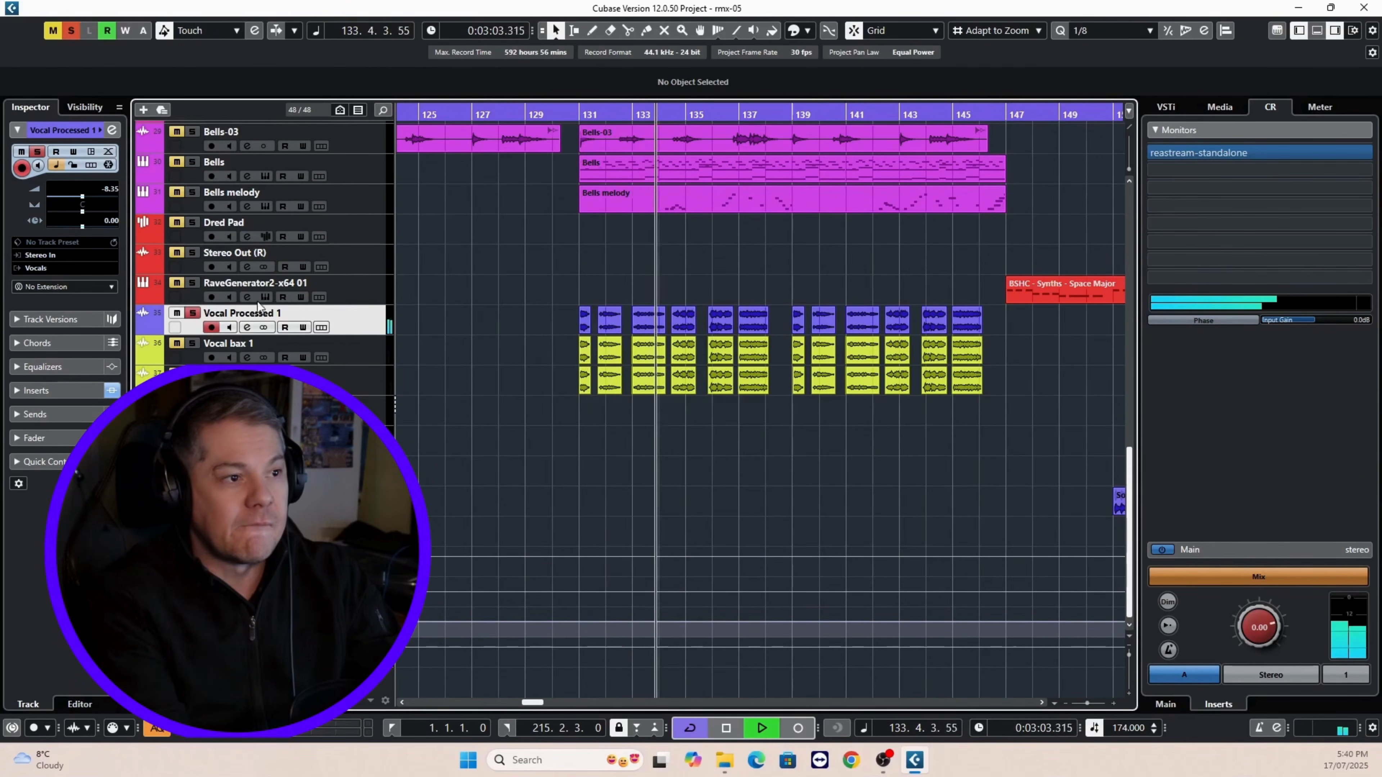
{"action": "key", "text": "space"}
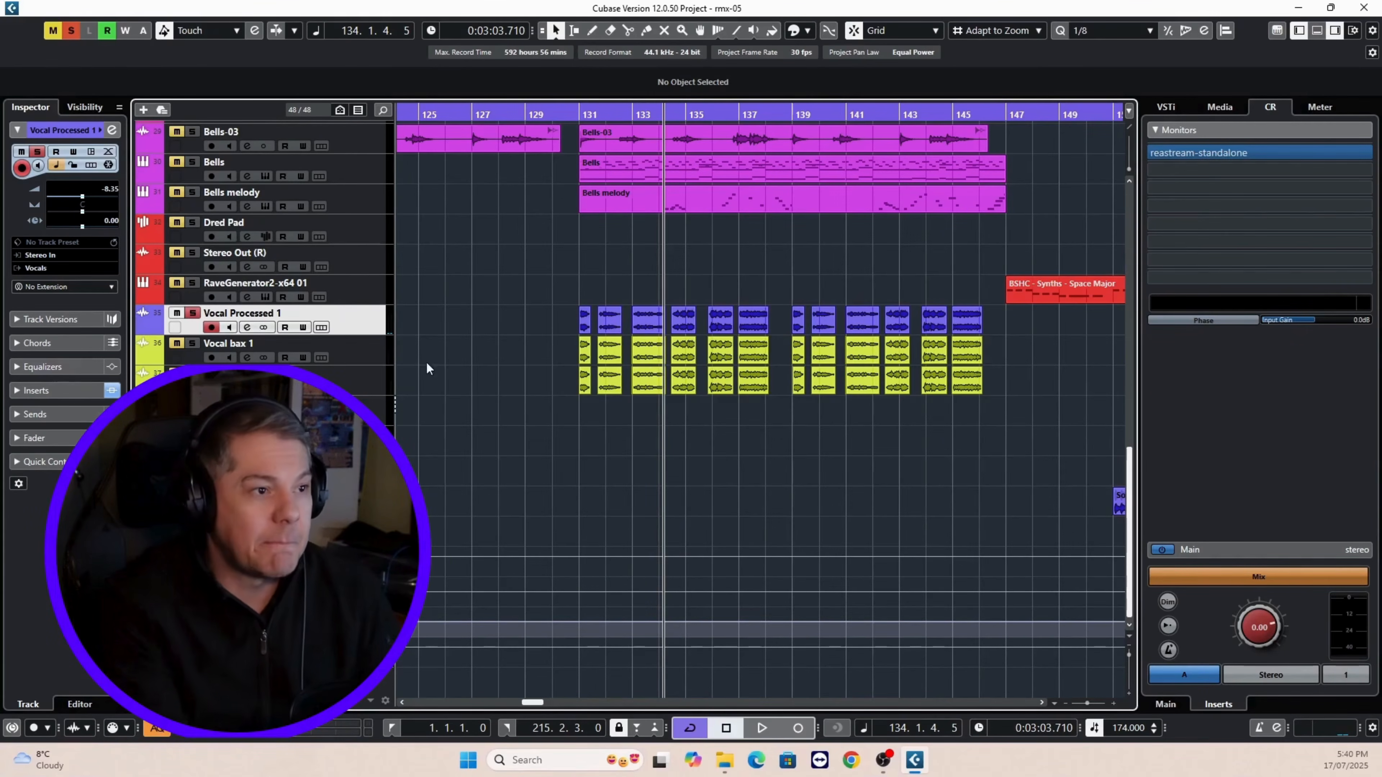
Check the two Vocal bax 1 backing tracks, and examine the Frequency equalizer bands on the Vocal bax 1 channel.
{"action": "left_click", "coordinate": [367, 354]}
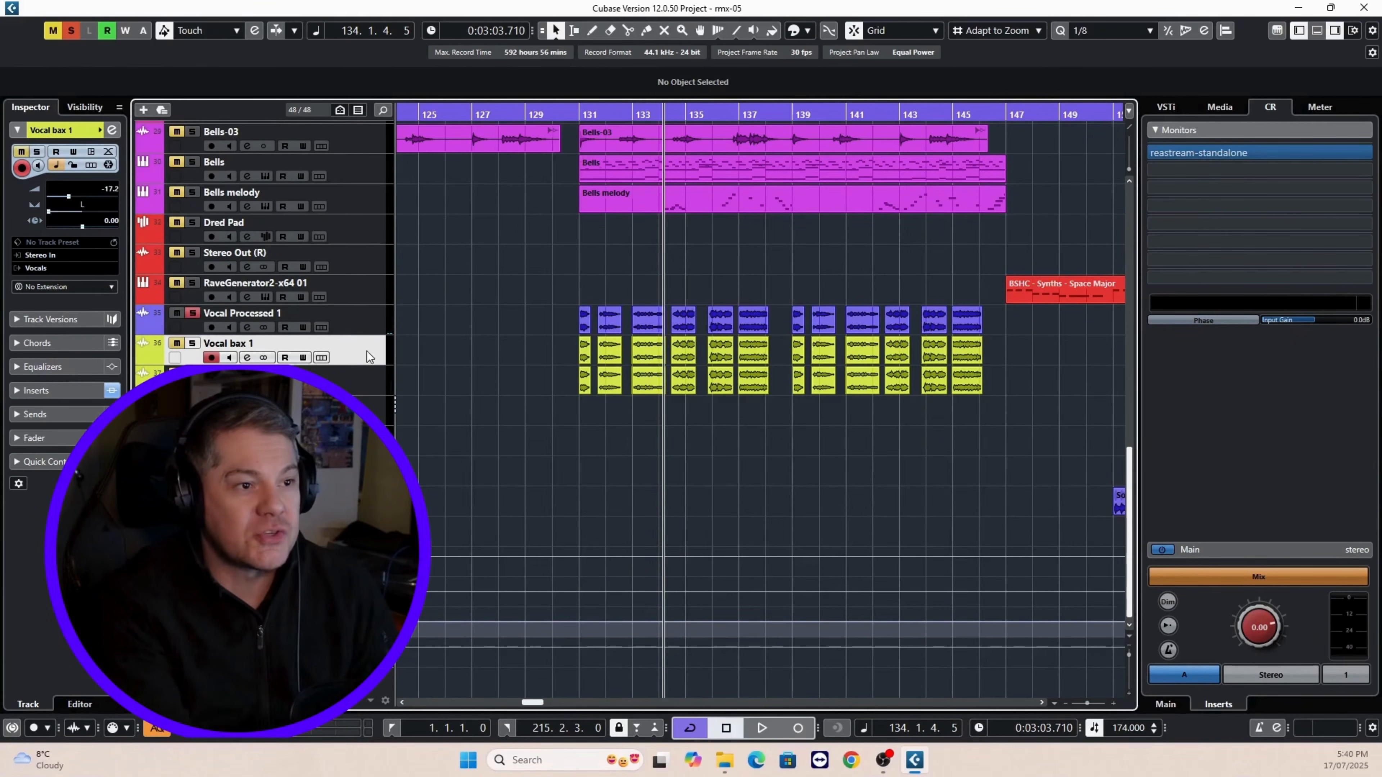
{"action": "left_click", "coordinate": [362, 383]}
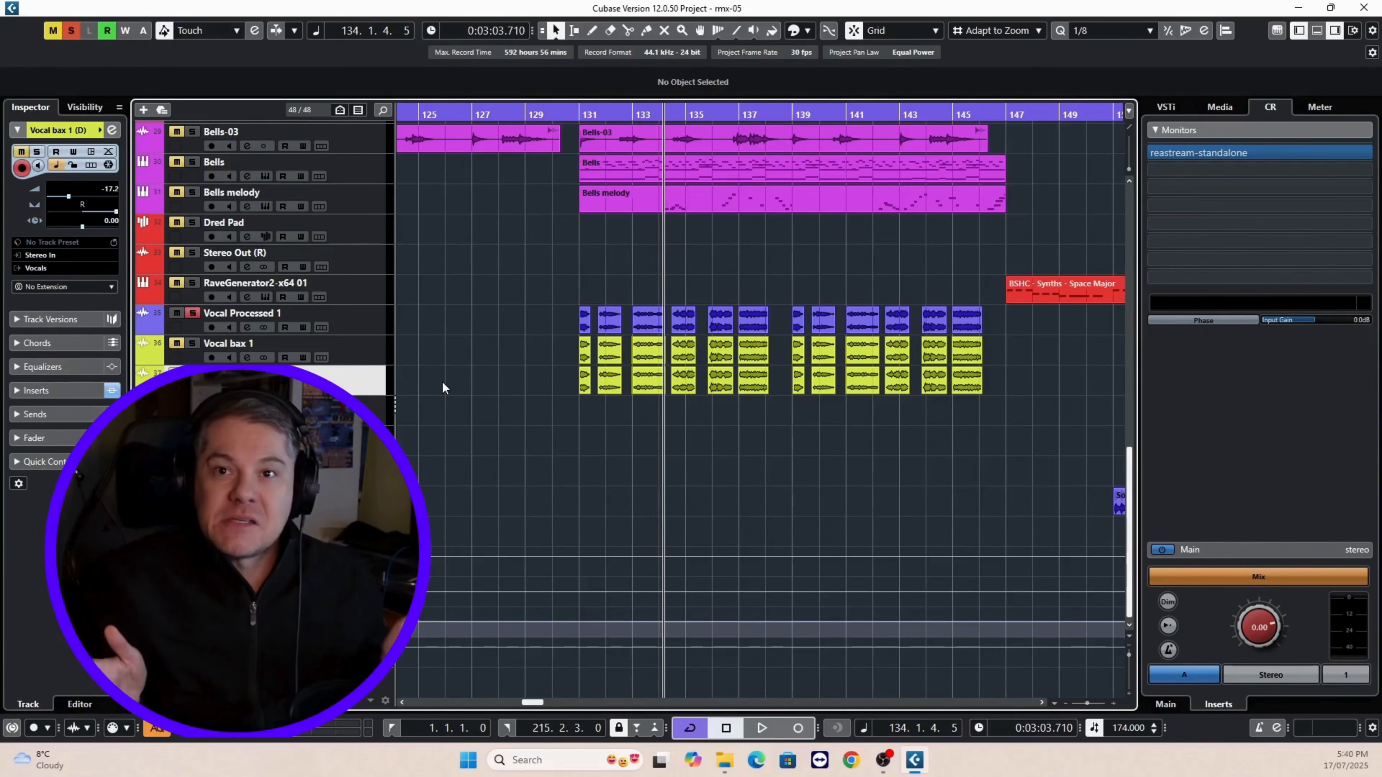
{"action": "left_click", "coordinate": [246, 357]}
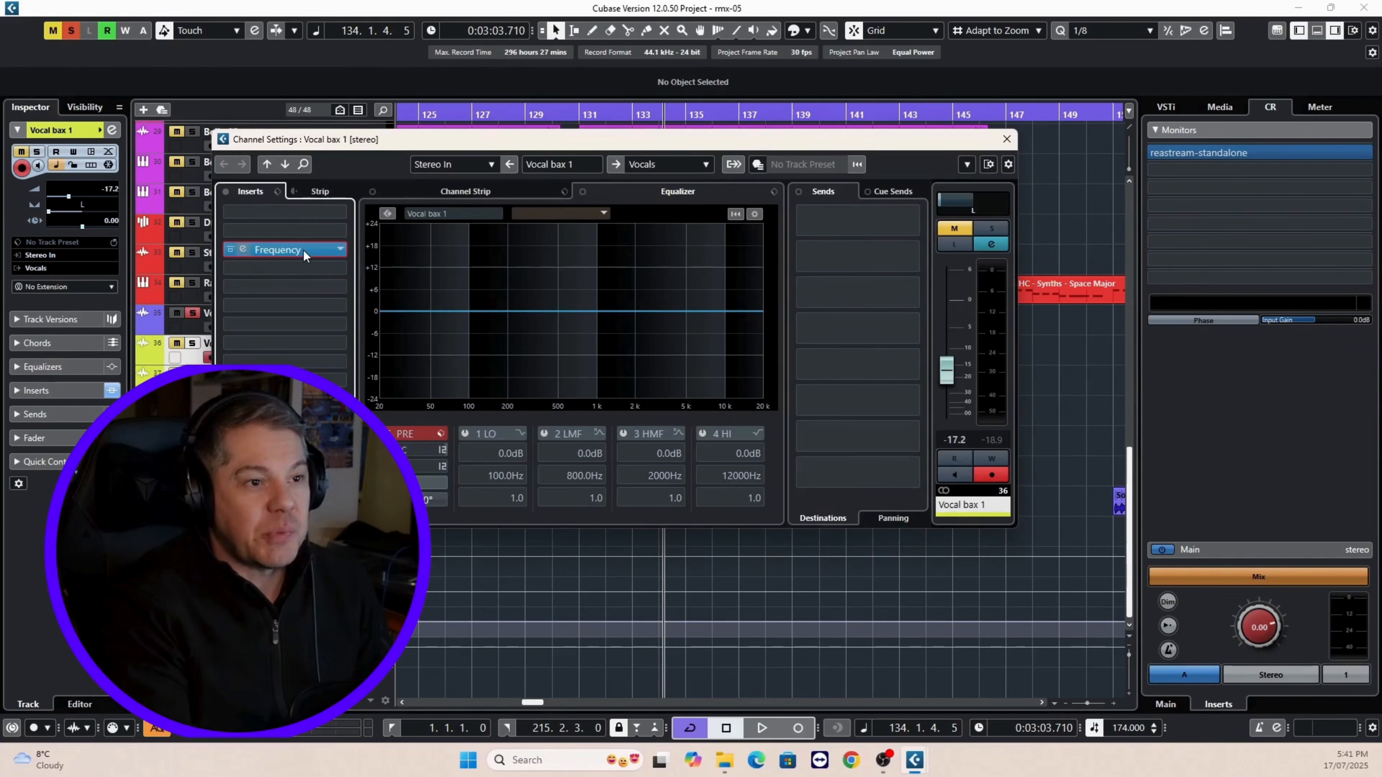
{"action": "left_click", "coordinate": [303, 251]}
{"action": "left_click_drag", "start_coordinate": [362, 134], "coordinate": [765, 141]}
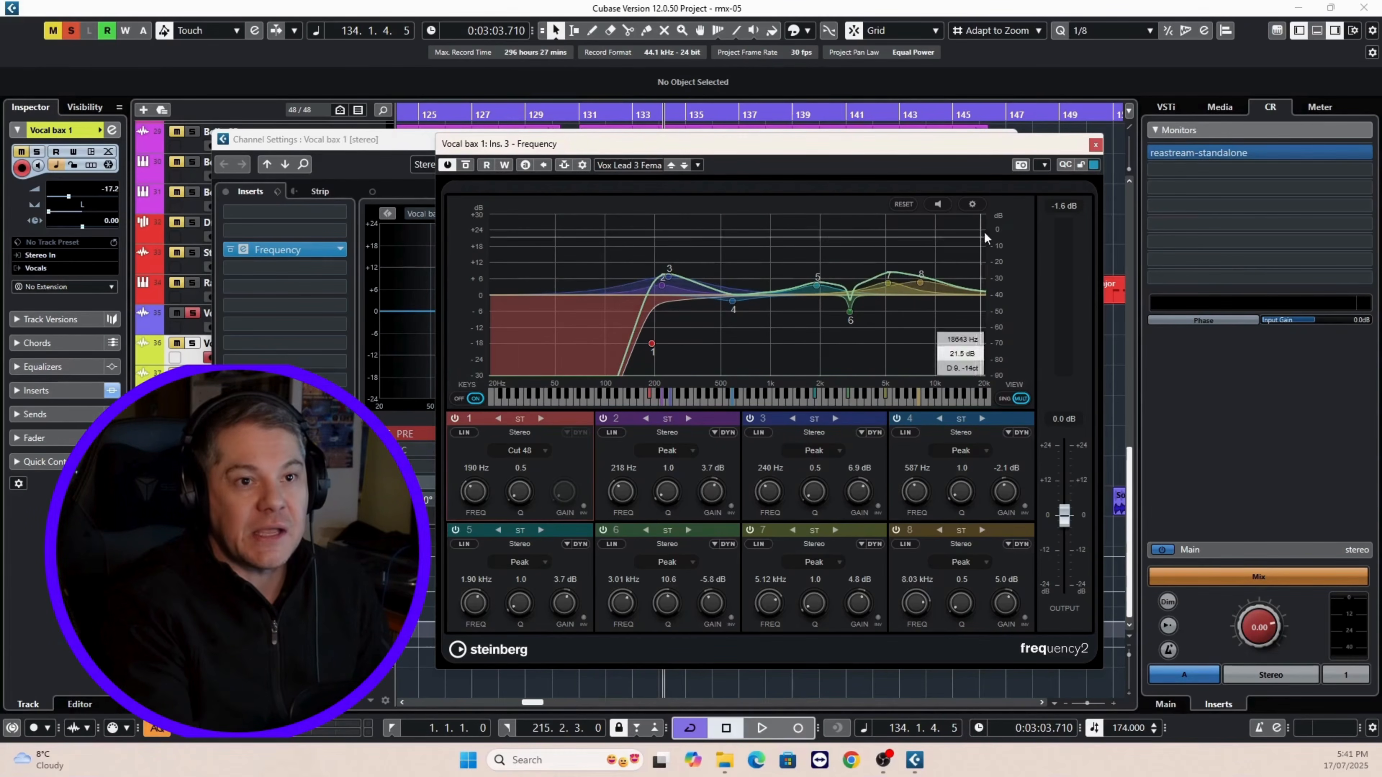
{"action": "left_click", "coordinate": [1096, 146]}
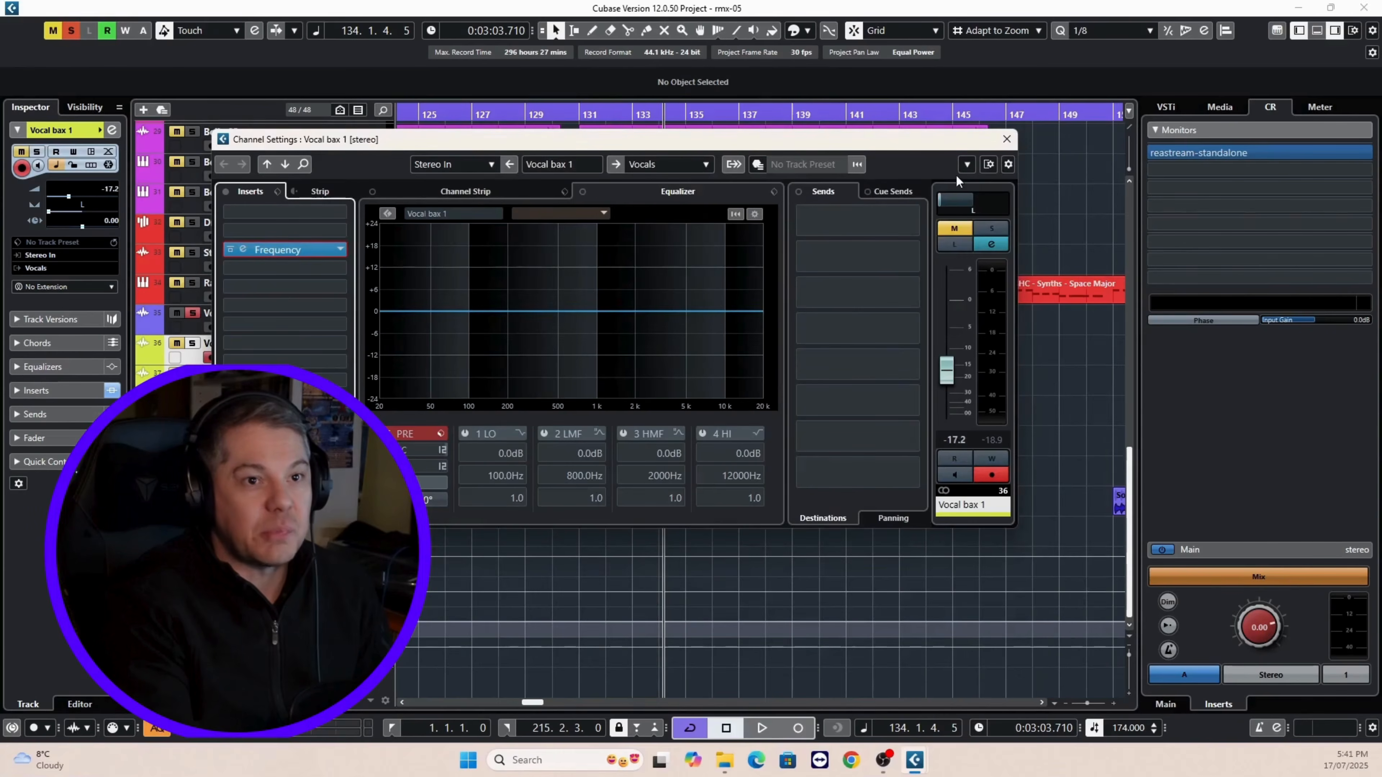
{"action": "left_click", "coordinate": [1006, 140]}
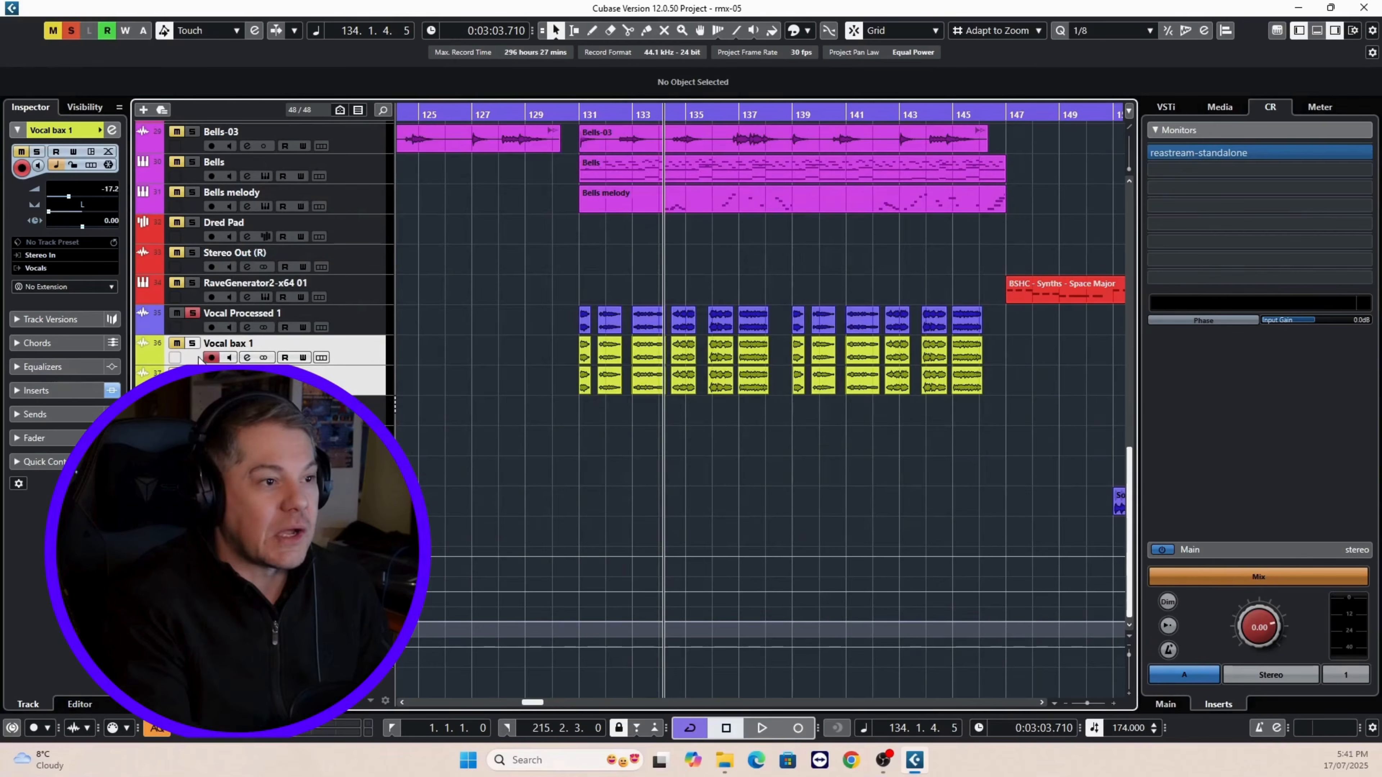
Play the vocal section from bar 131, and compare it with the full mix played from bar 130.
{"action": "left_click", "coordinate": [578, 115]}
{"action": "key", "text": "space"}
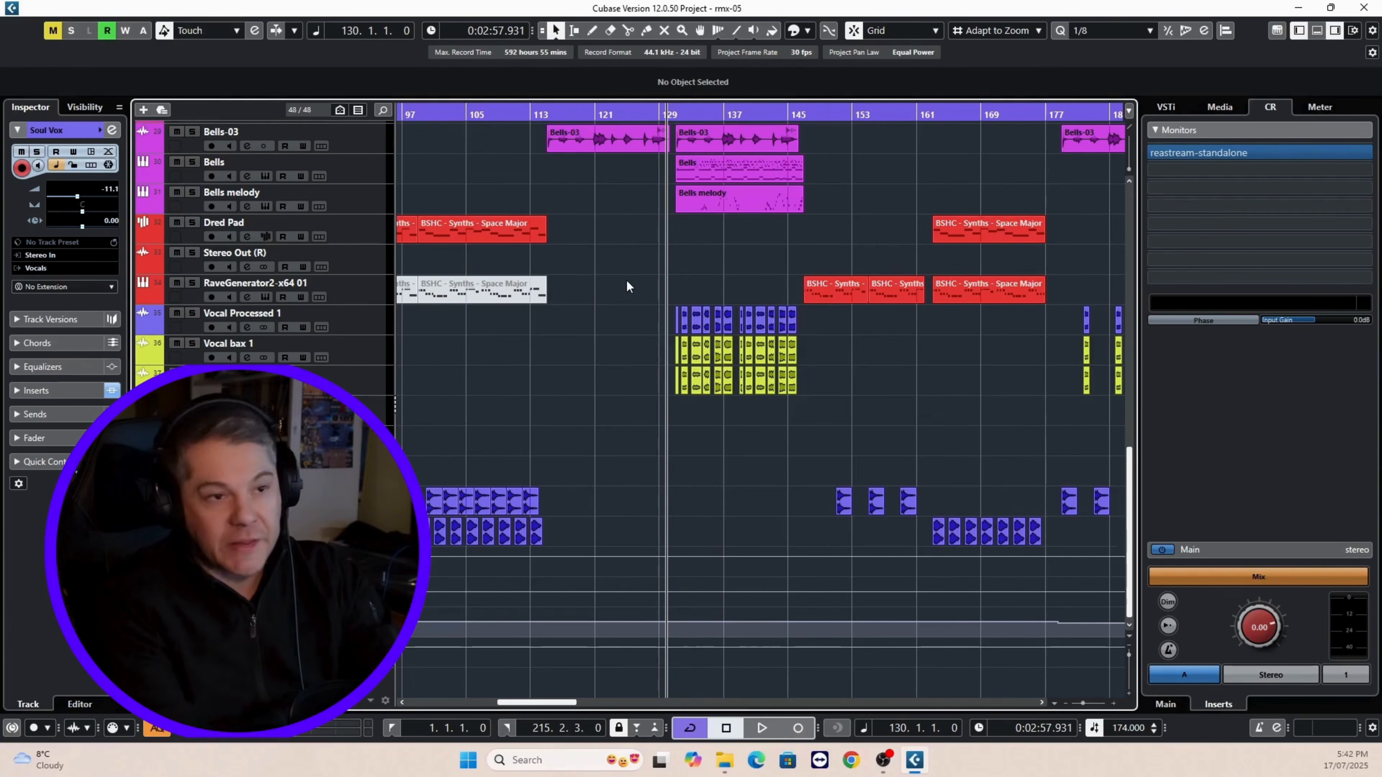
{"action": "key", "text": "space"}
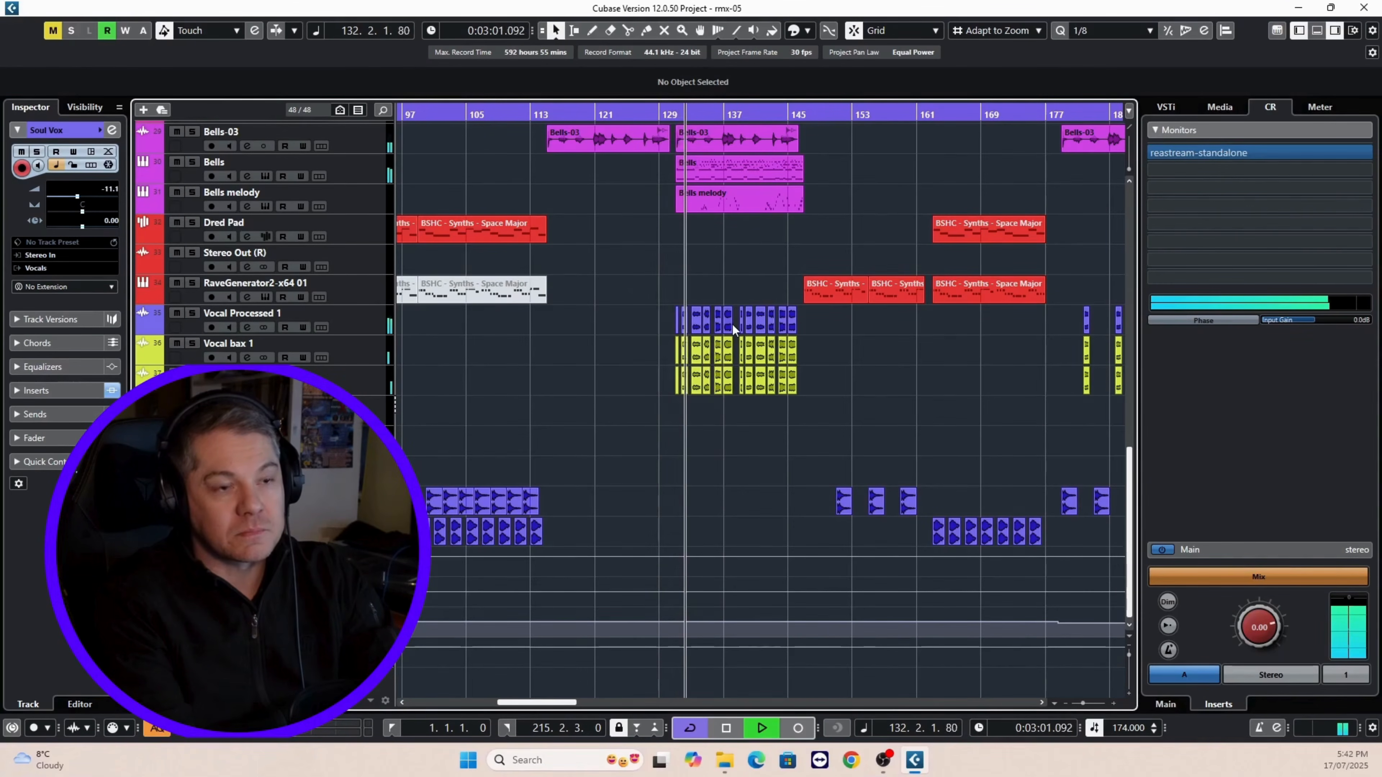
{"action": "scroll", "coordinate": [732, 324], "scroll_direction": "up", "scroll_amount": 3}
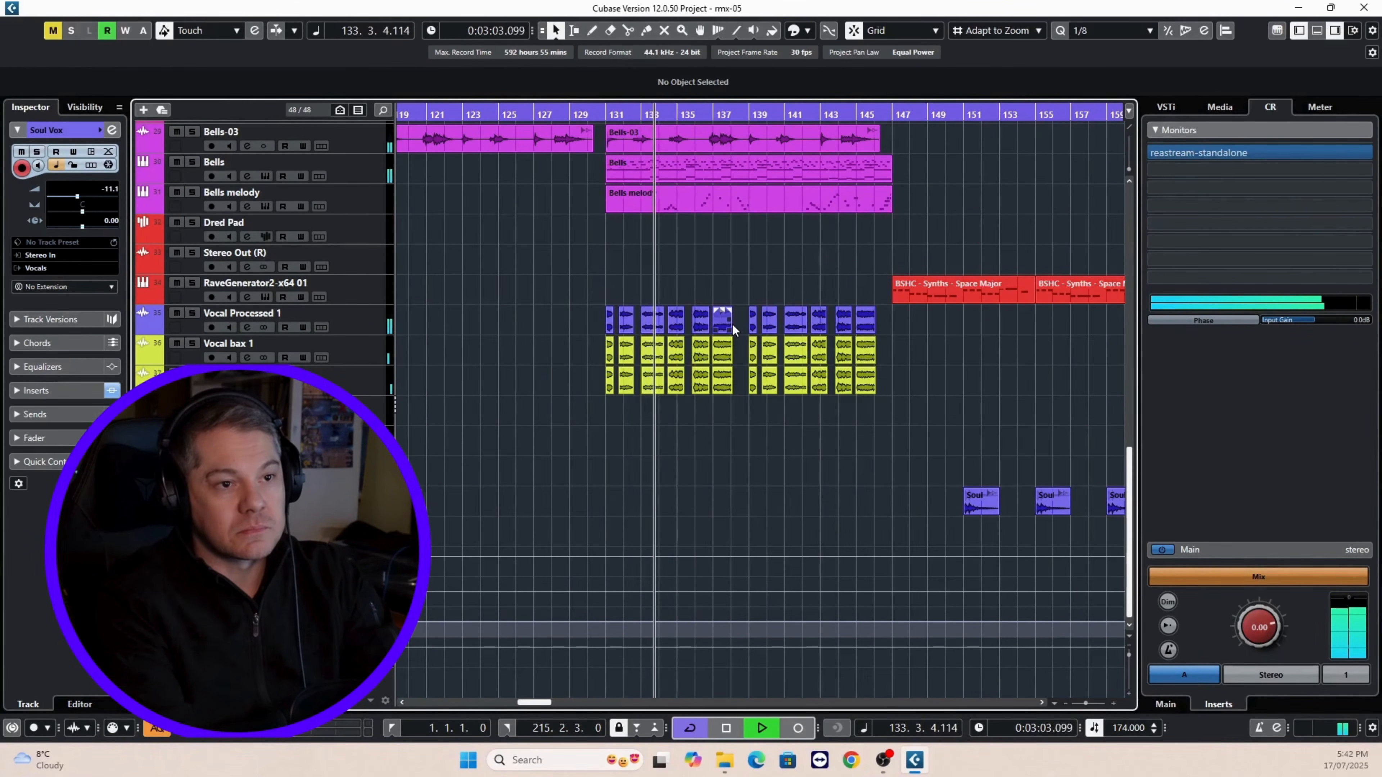
{"action": "scroll", "coordinate": [735, 332], "scroll_direction": "up", "scroll_amount": 4}
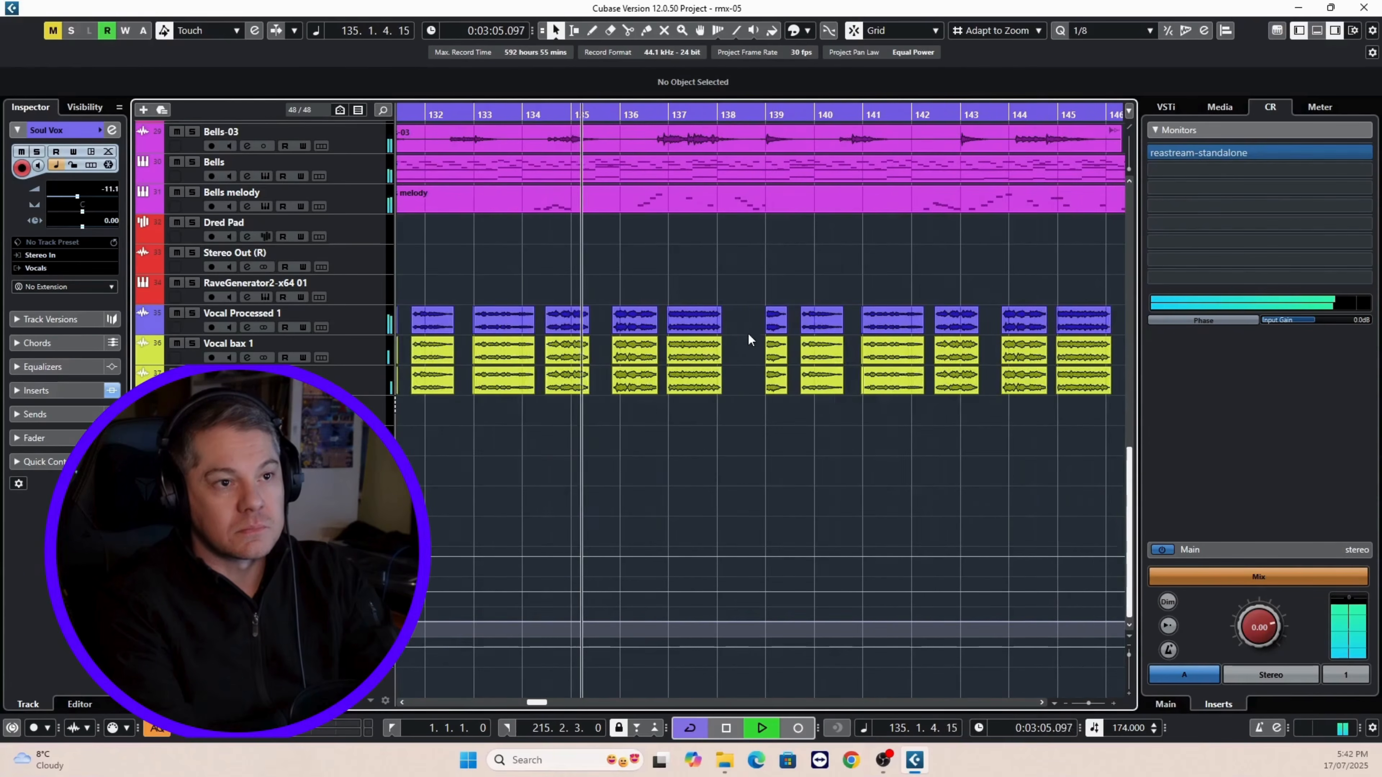
{"action": "scroll", "coordinate": [748, 333], "scroll_direction": "down", "scroll_amount": 5}
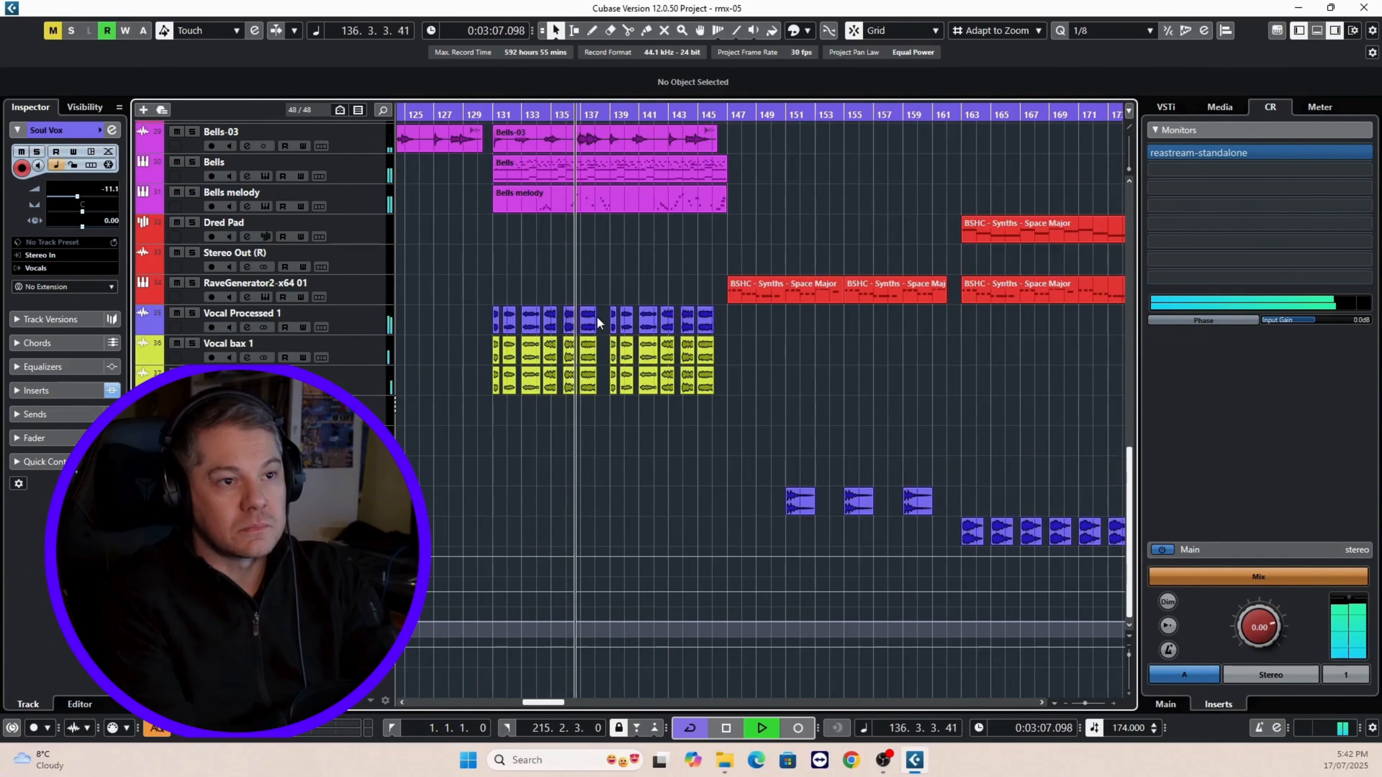
{"action": "scroll", "coordinate": [597, 316], "scroll_direction": "up", "scroll_amount": 3}
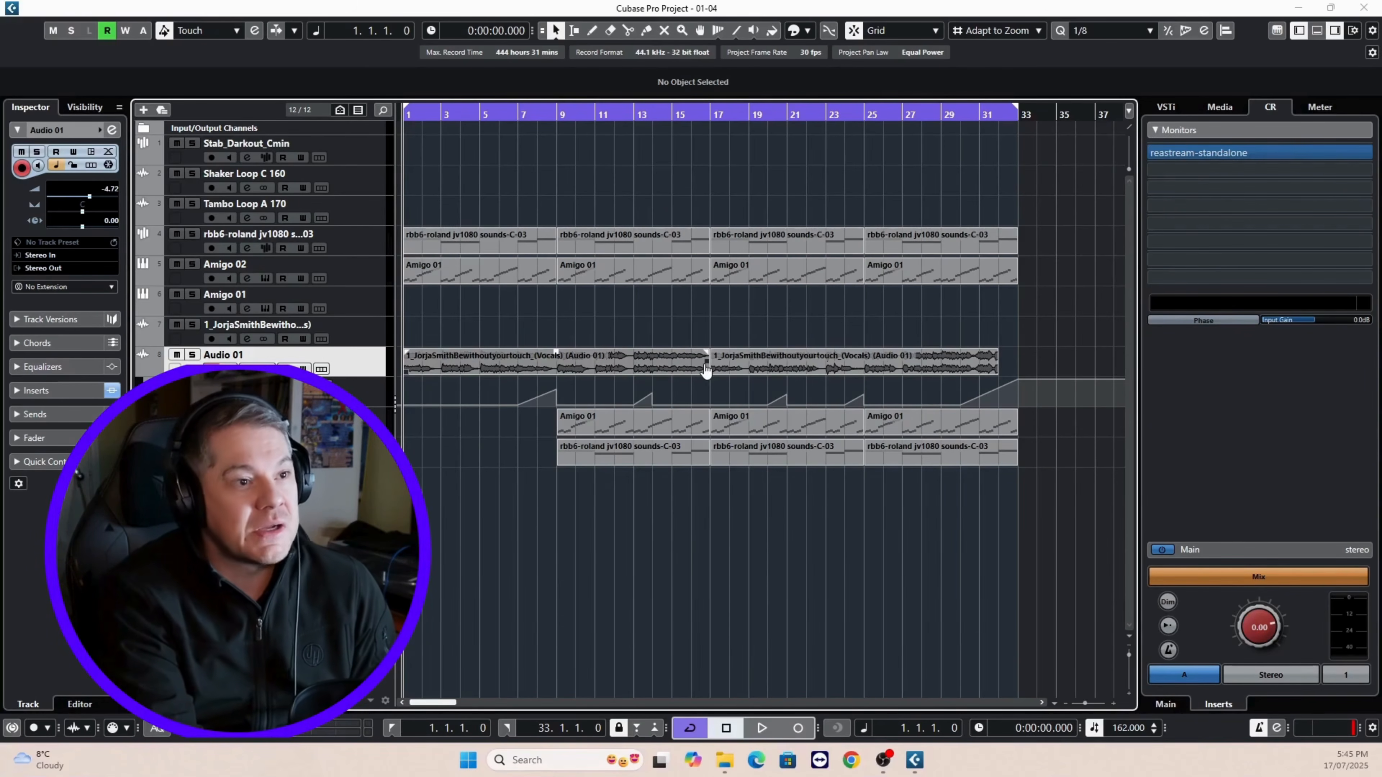
Solo the rbb6-roland jv1080 track, play it together with the Amigo 02 break, and close the Amigo sampler window.
{"action": "left_click", "coordinate": [192, 233]}
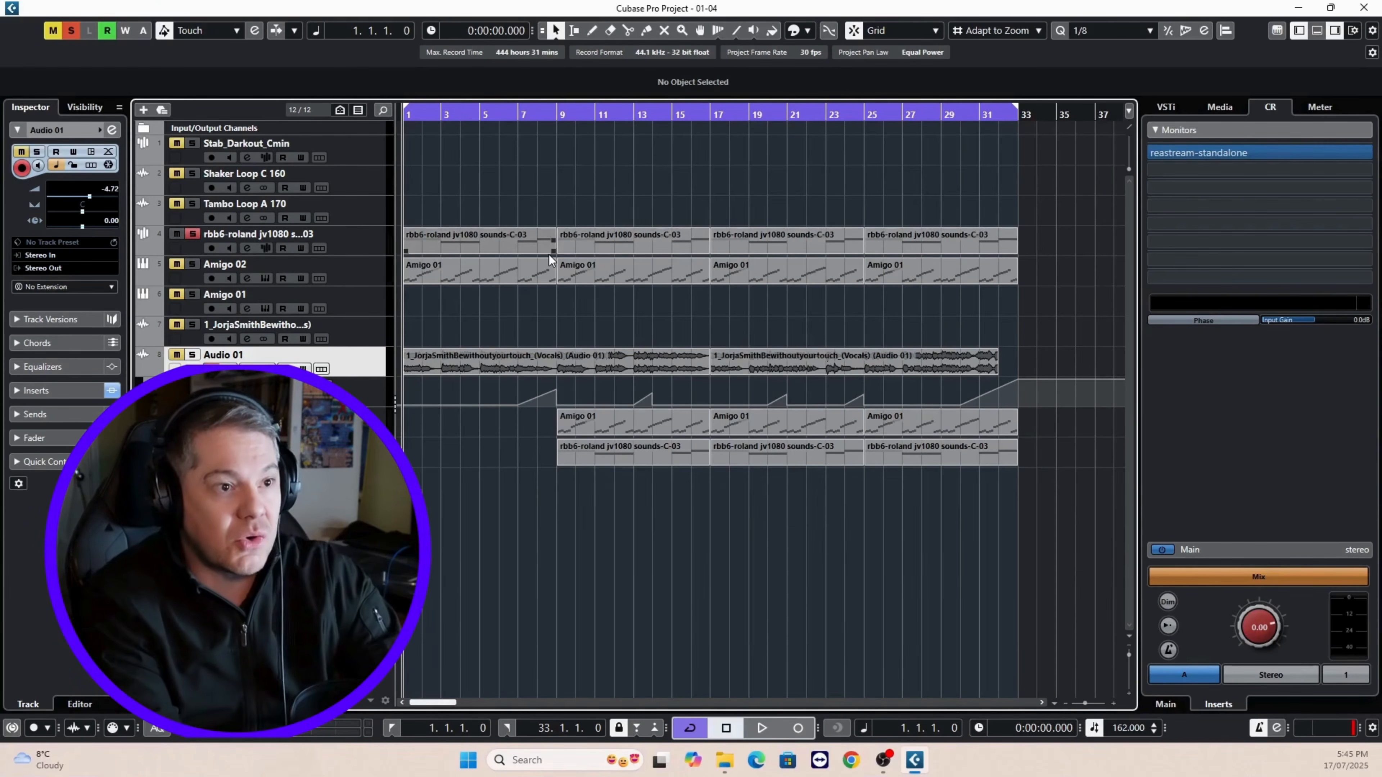
{"action": "key", "text": "space"}
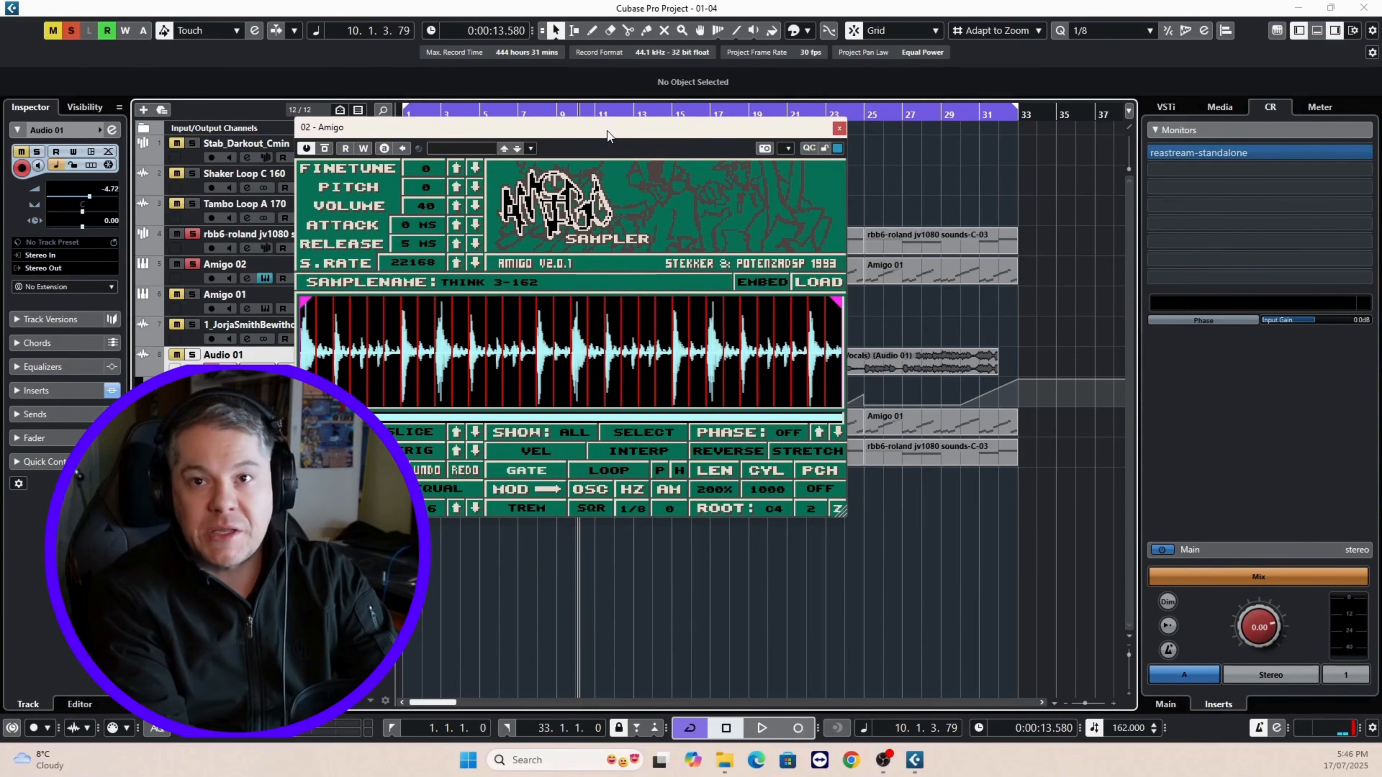
{"action": "key", "text": "space"}
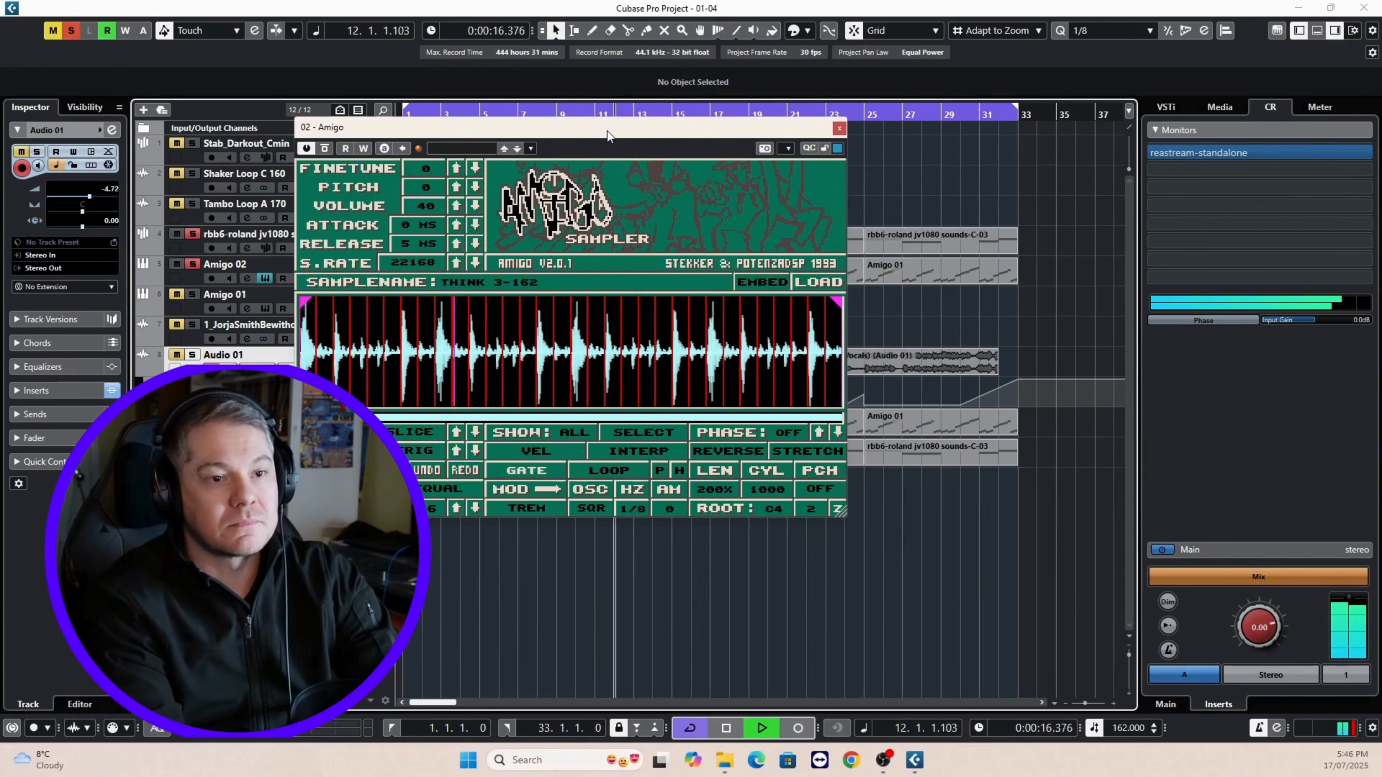
{"action": "key", "text": "space"}
{"action": "left_click", "coordinate": [841, 128]}
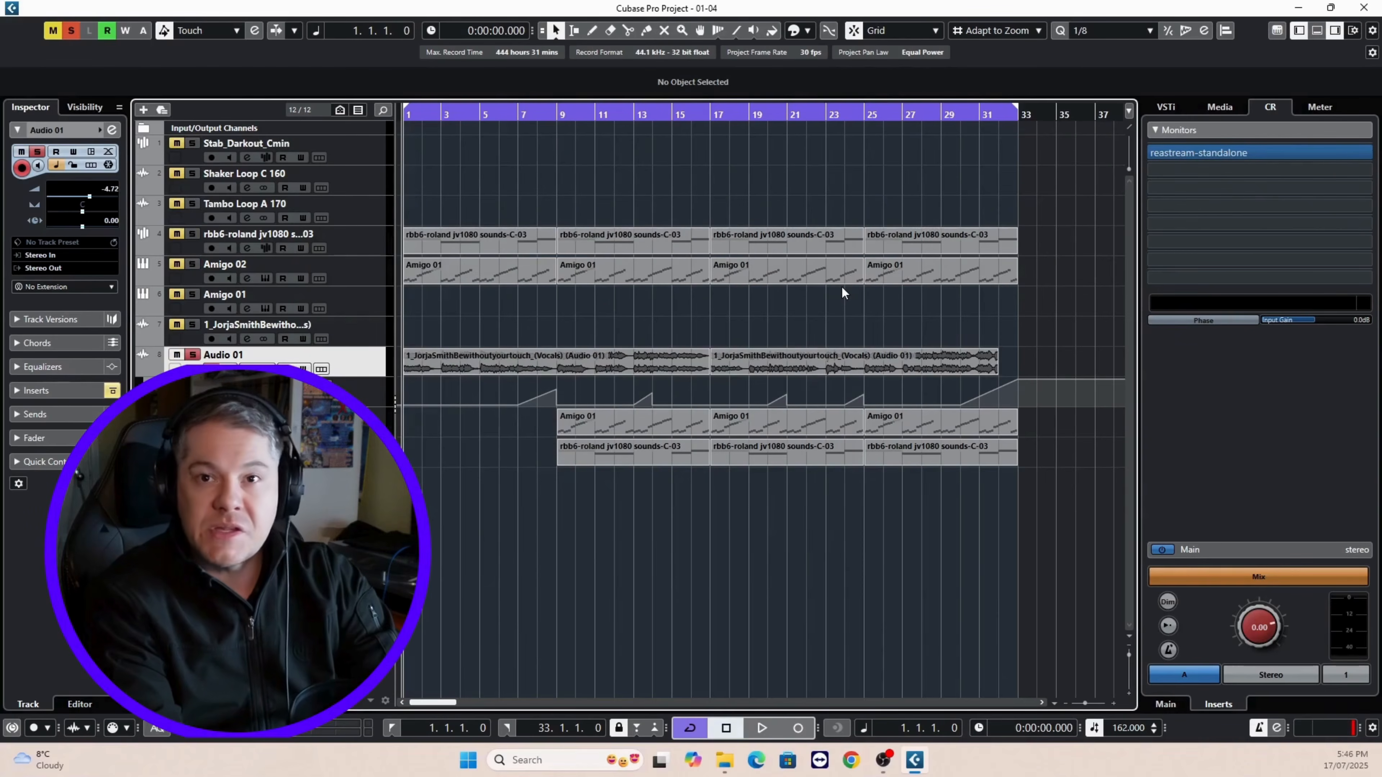
Play the soloed Audio 01 vocal with all inserts bypassed, and again with only the Clarity Vx Stereo insert active.
{"action": "key", "text": "space"}
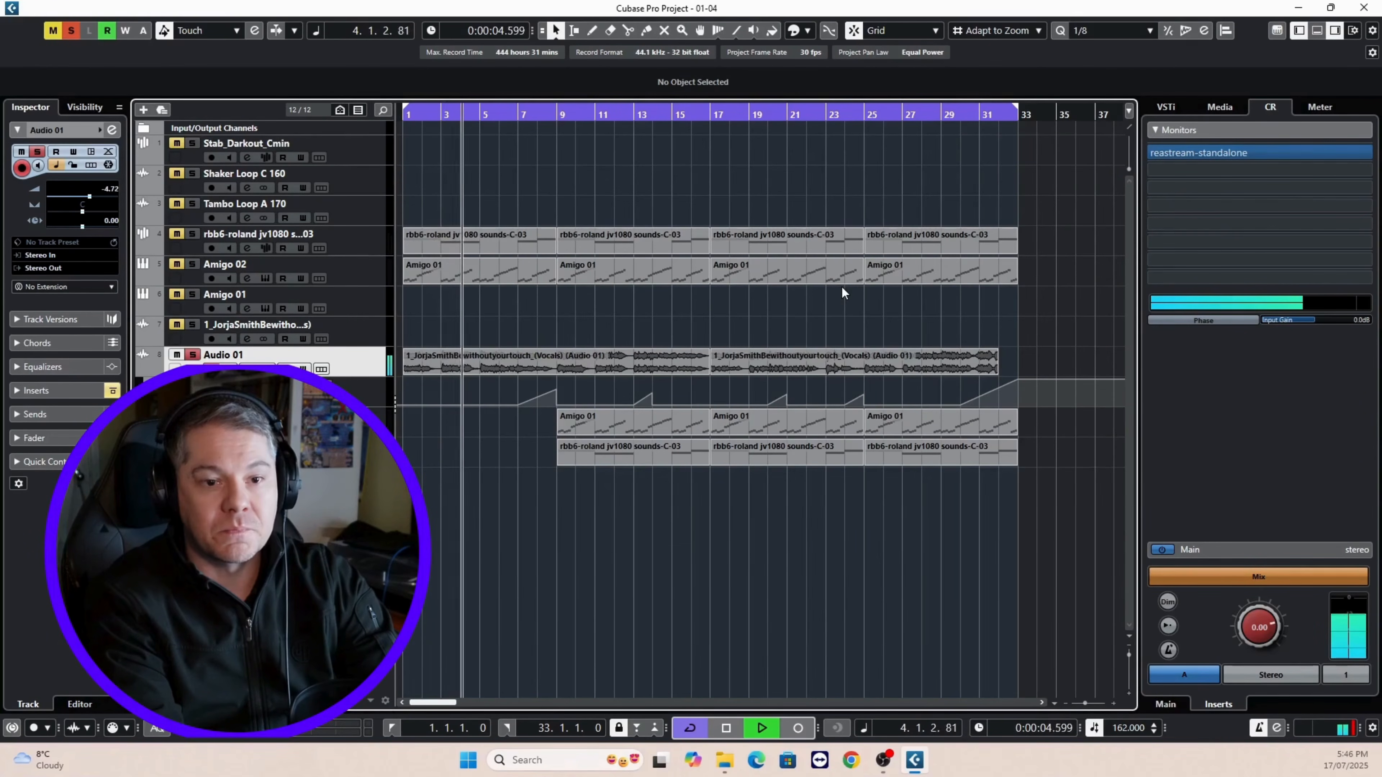
{"action": "key", "text": "space"}
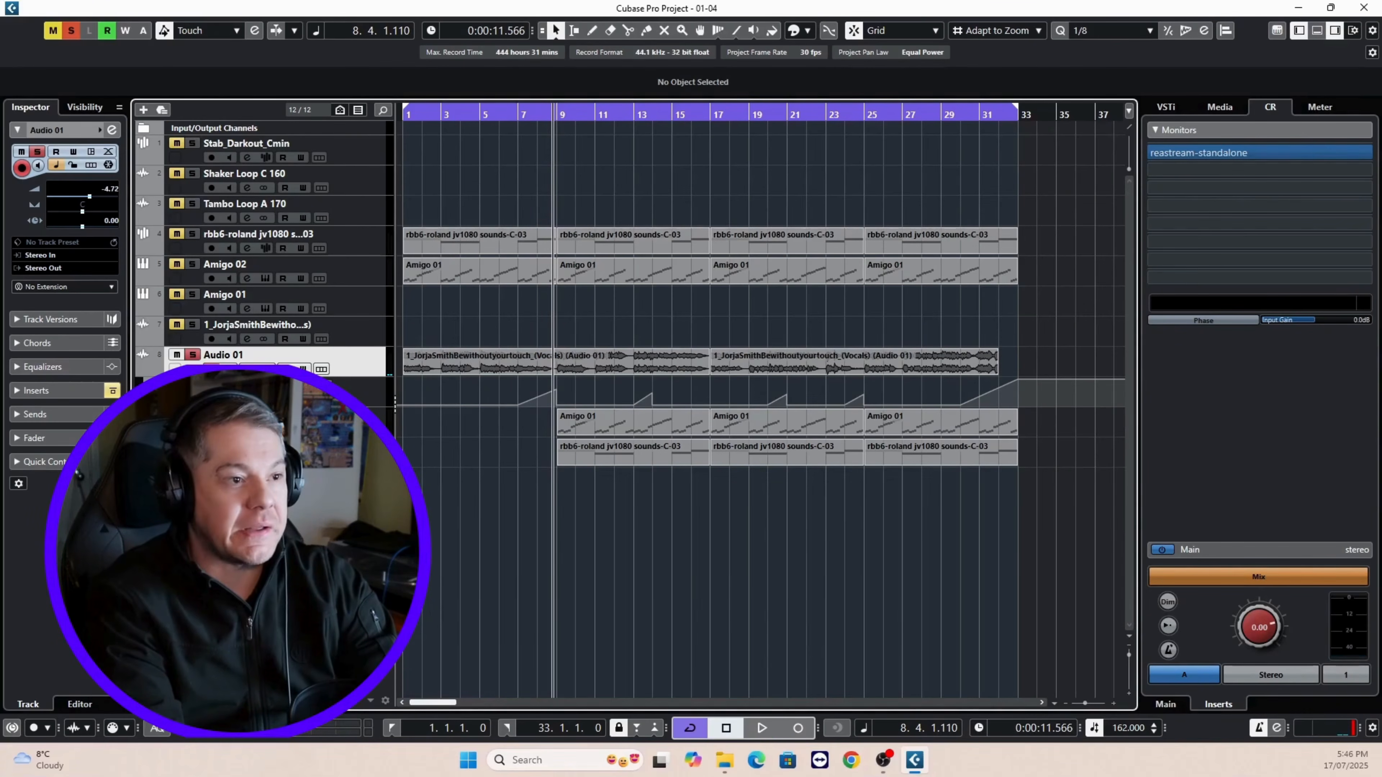
{"action": "left_click", "coordinate": [247, 369]}
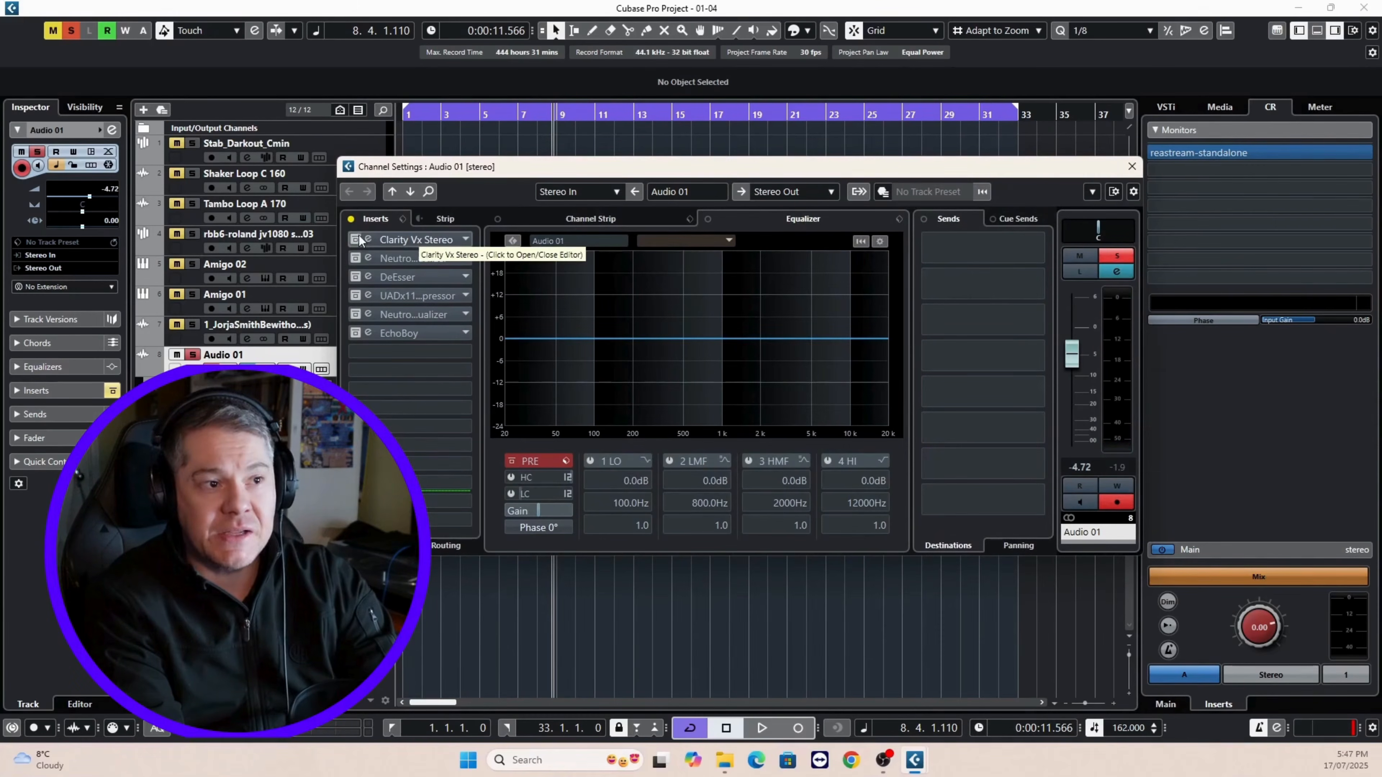
{"action": "key", "text": "space"}
{"action": "left_click", "coordinate": [378, 242]}
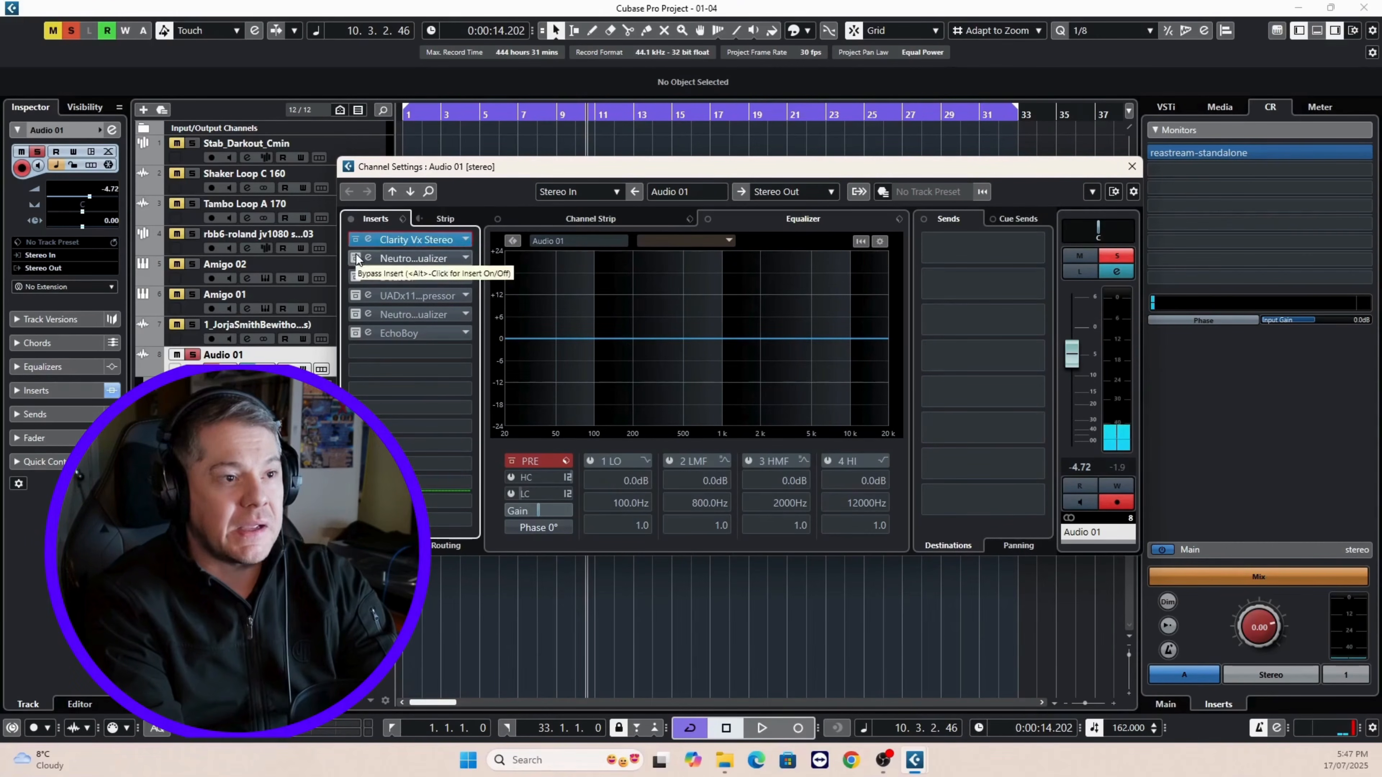
Activate the Neutron 5 Equalizer insert on Audio 01 and inspect its highpass and lowpass filters.
{"action": "left_click", "coordinate": [428, 259]}
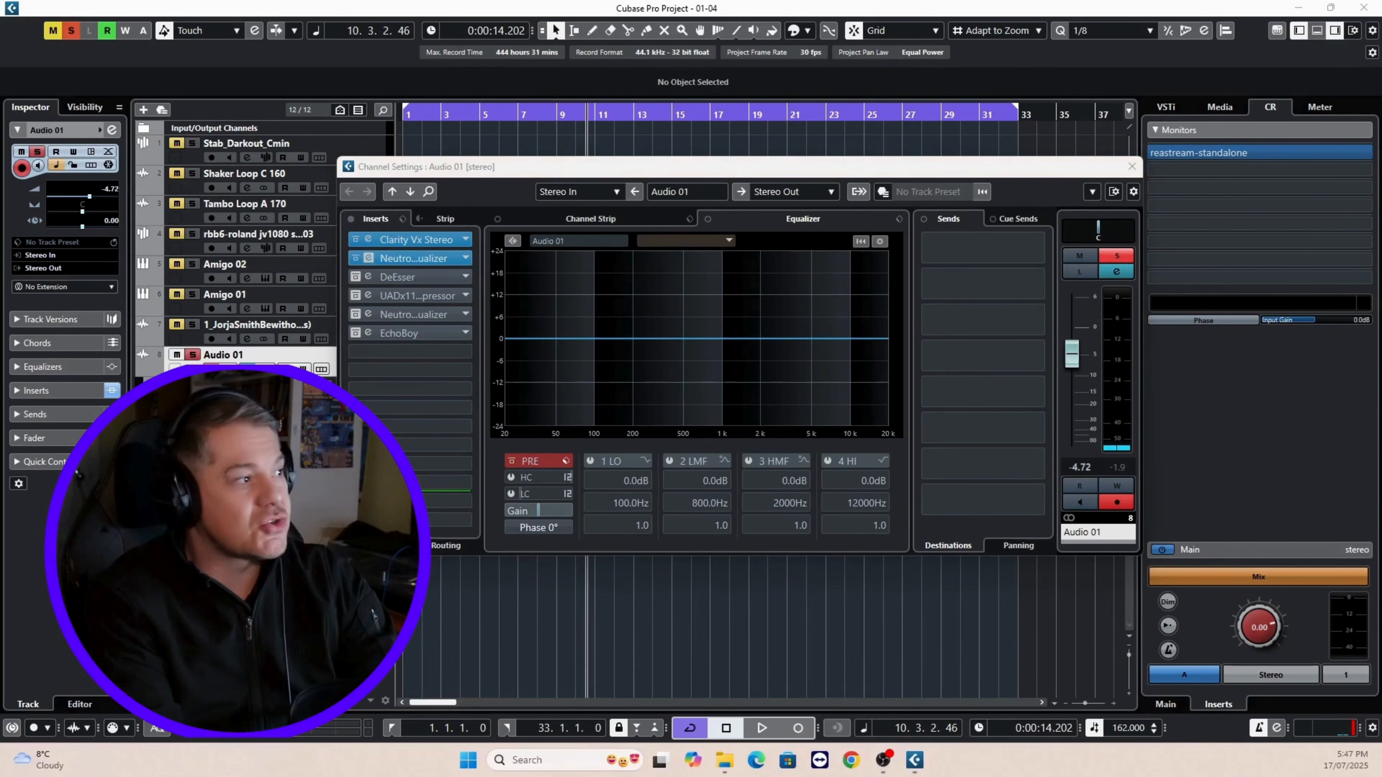
{"action": "left_click_drag", "start_coordinate": [801, 177], "coordinate": [998, 232]}
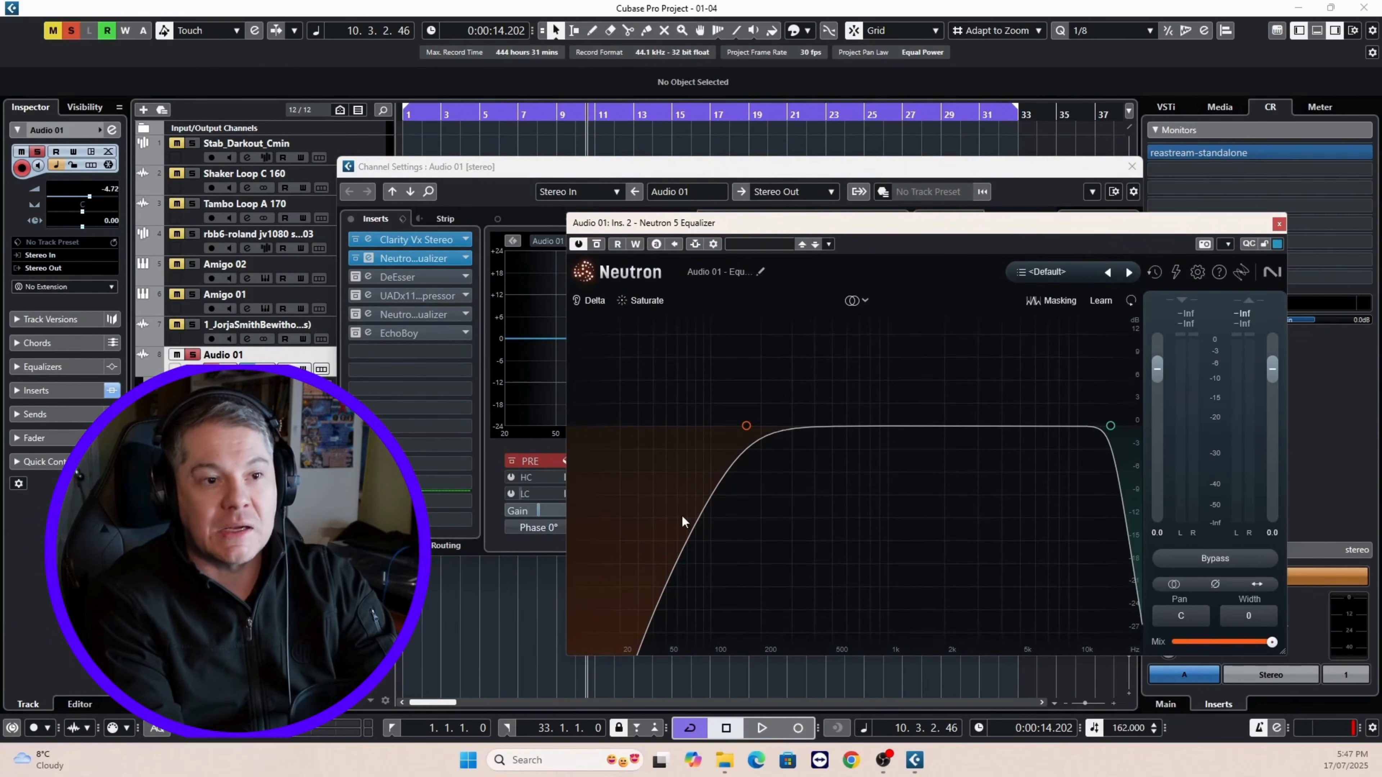
{"action": "mouse_move", "coordinate": [750, 431]}
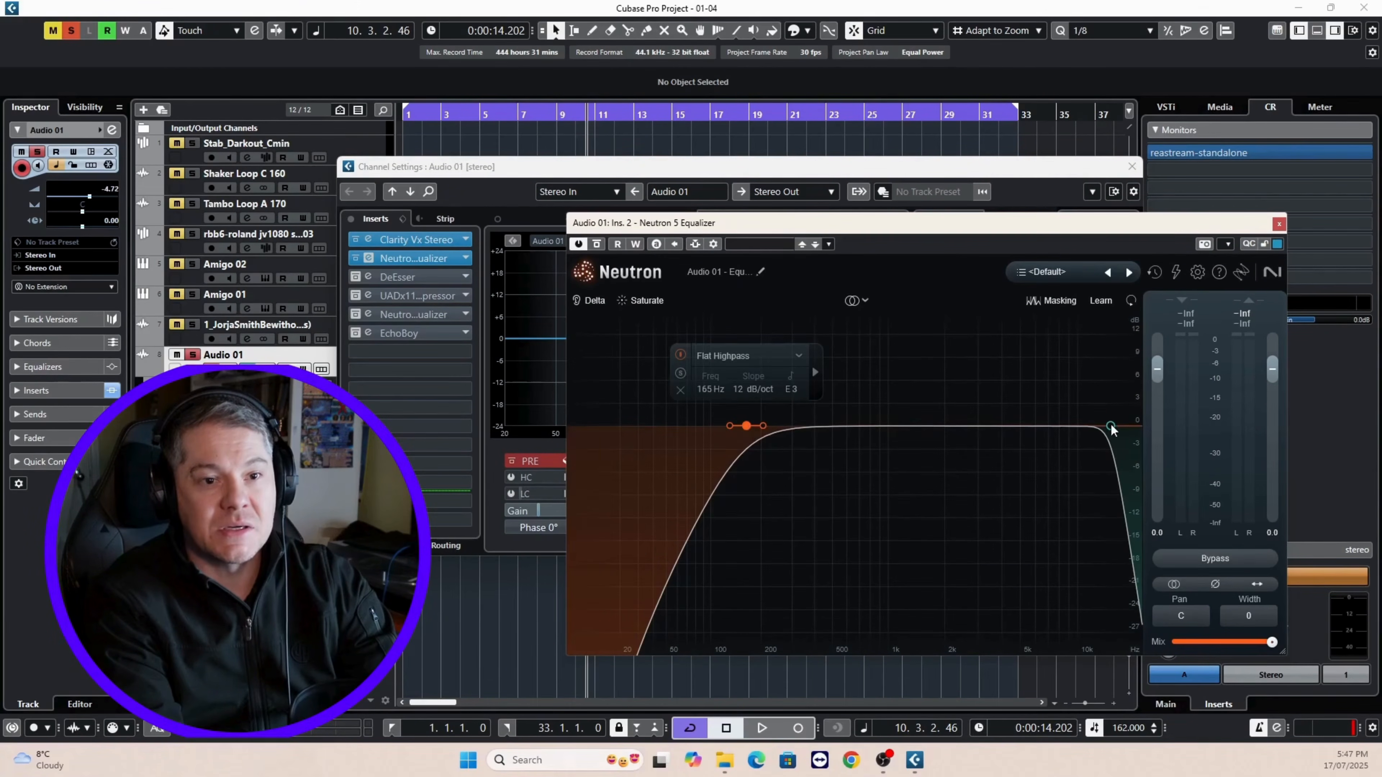
{"action": "mouse_move", "coordinate": [1111, 429]}
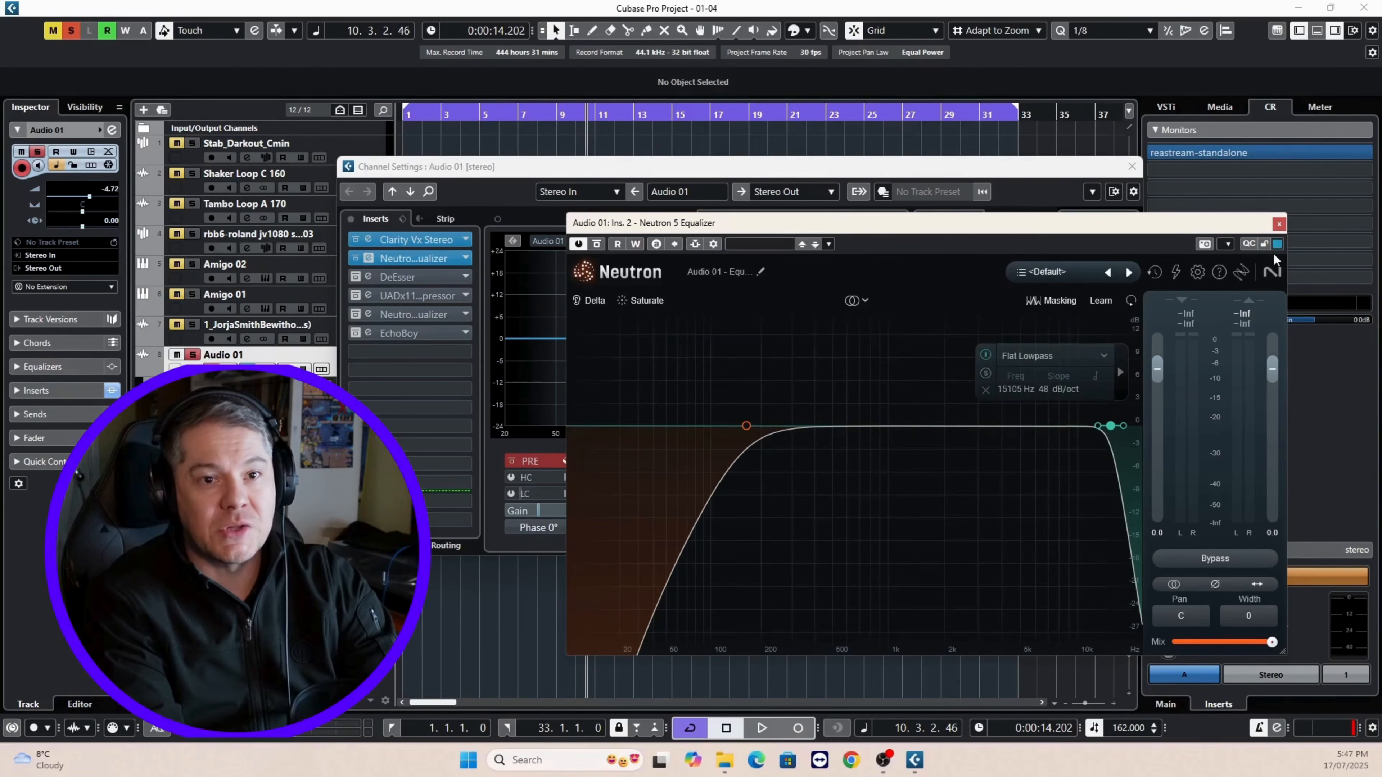
{"action": "left_click", "coordinate": [1280, 224]}
Inspect the DeEsser insert on Audio 01, and play the vocal through the UADx 1176 FET Compressor.
{"action": "left_click", "coordinate": [368, 277]}
{"action": "left_click_drag", "start_coordinate": [684, 220], "coordinate": [907, 185]}
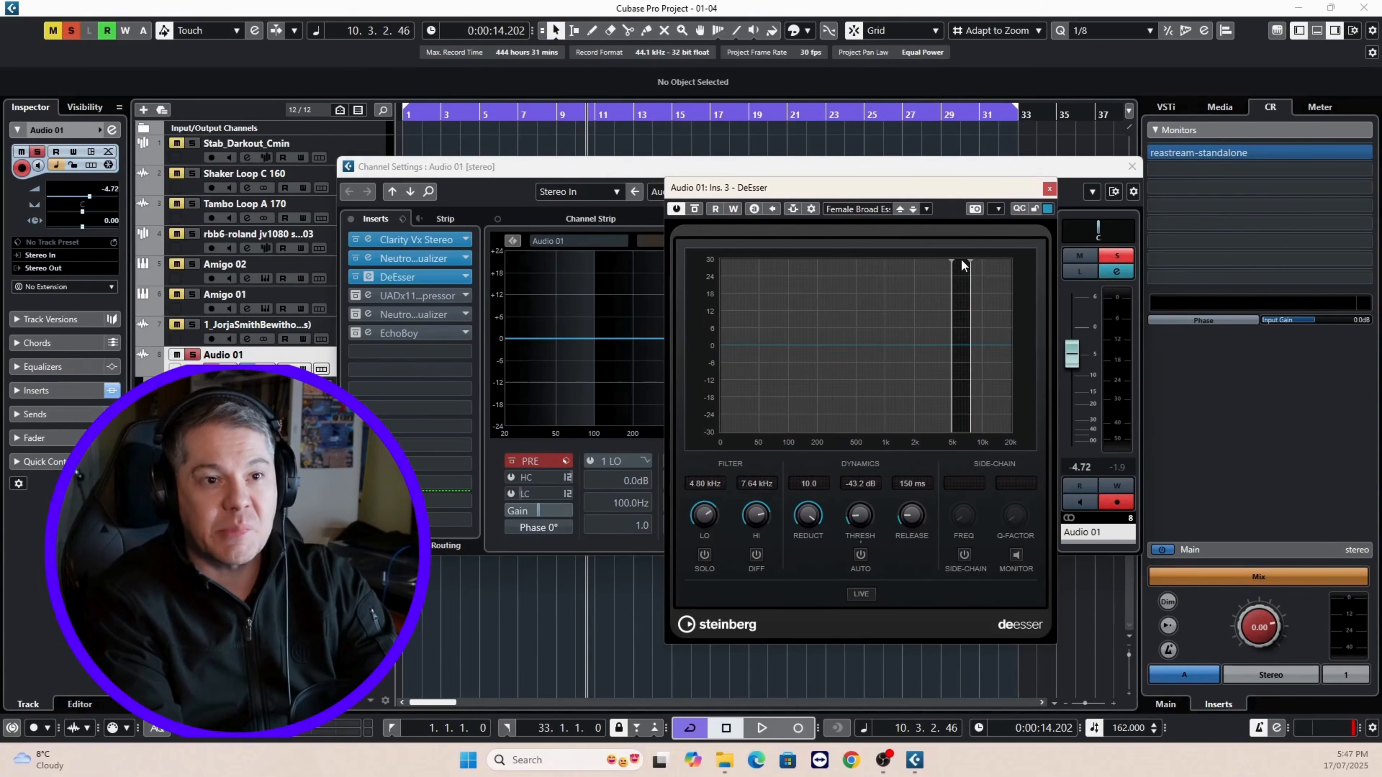
{"action": "left_click", "coordinate": [1048, 190]}
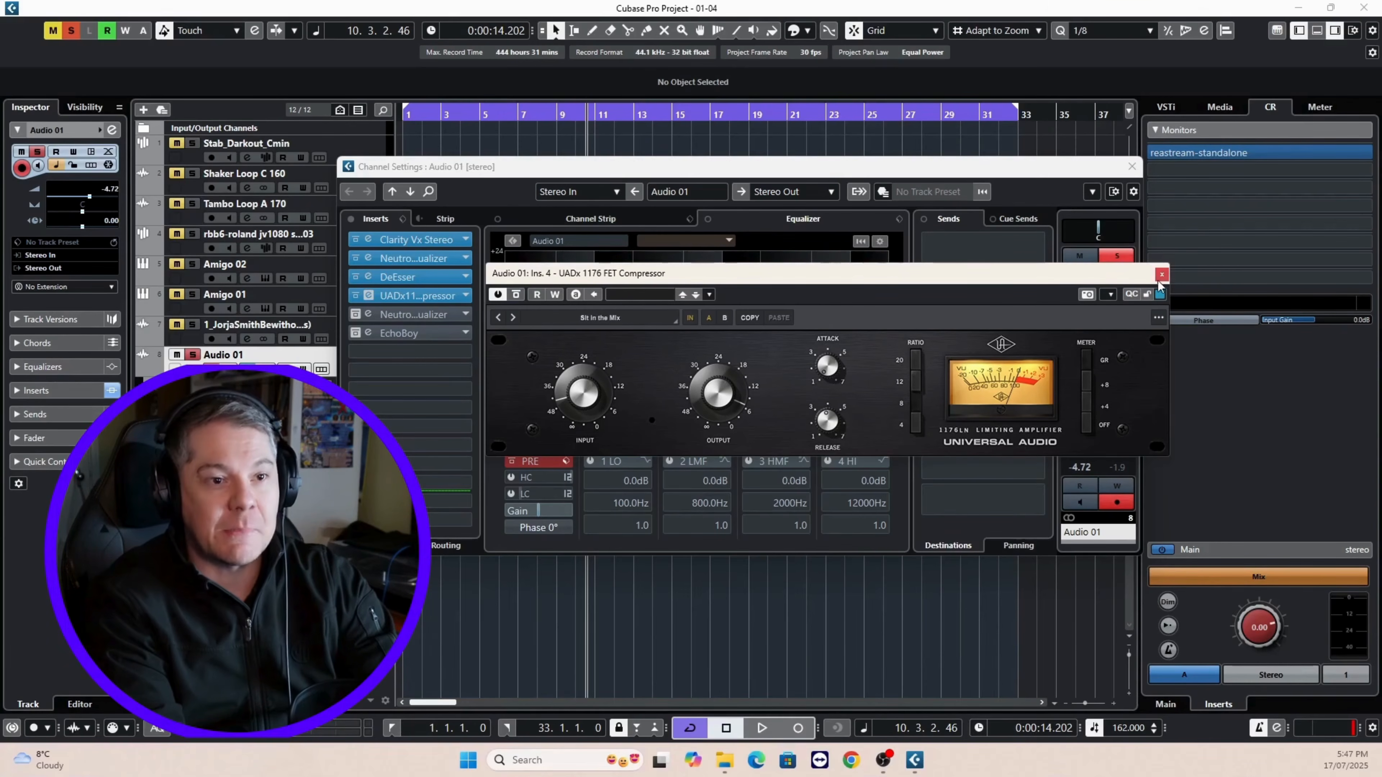
{"action": "left_click_drag", "start_coordinate": [765, 277], "coordinate": [860, 410]}
{"action": "key", "text": "space"}
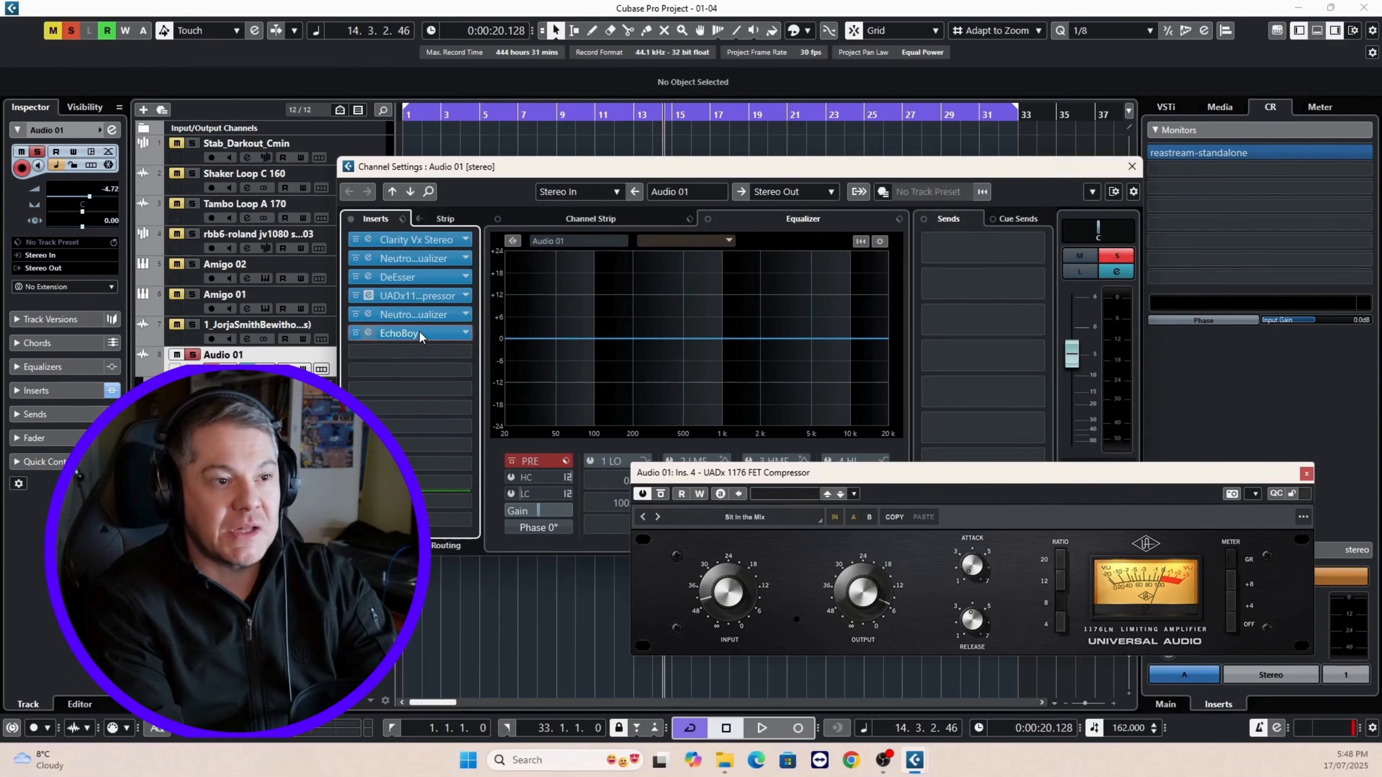
Examine the EchoBoy insert's settings on Audio 01, and close its window and the channel settings.
{"action": "left_click", "coordinate": [420, 333]}
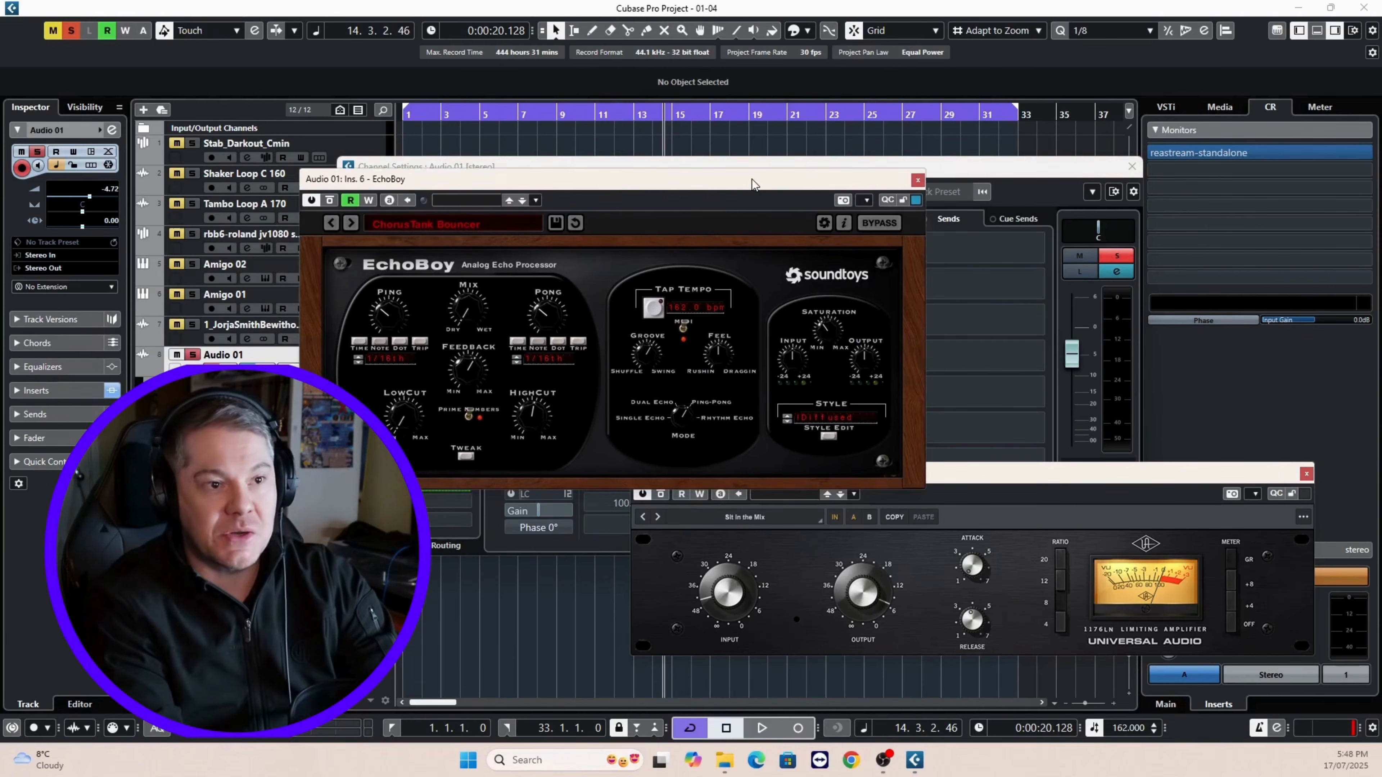
{"action": "left_click_drag", "start_coordinate": [785, 181], "coordinate": [731, 169]}
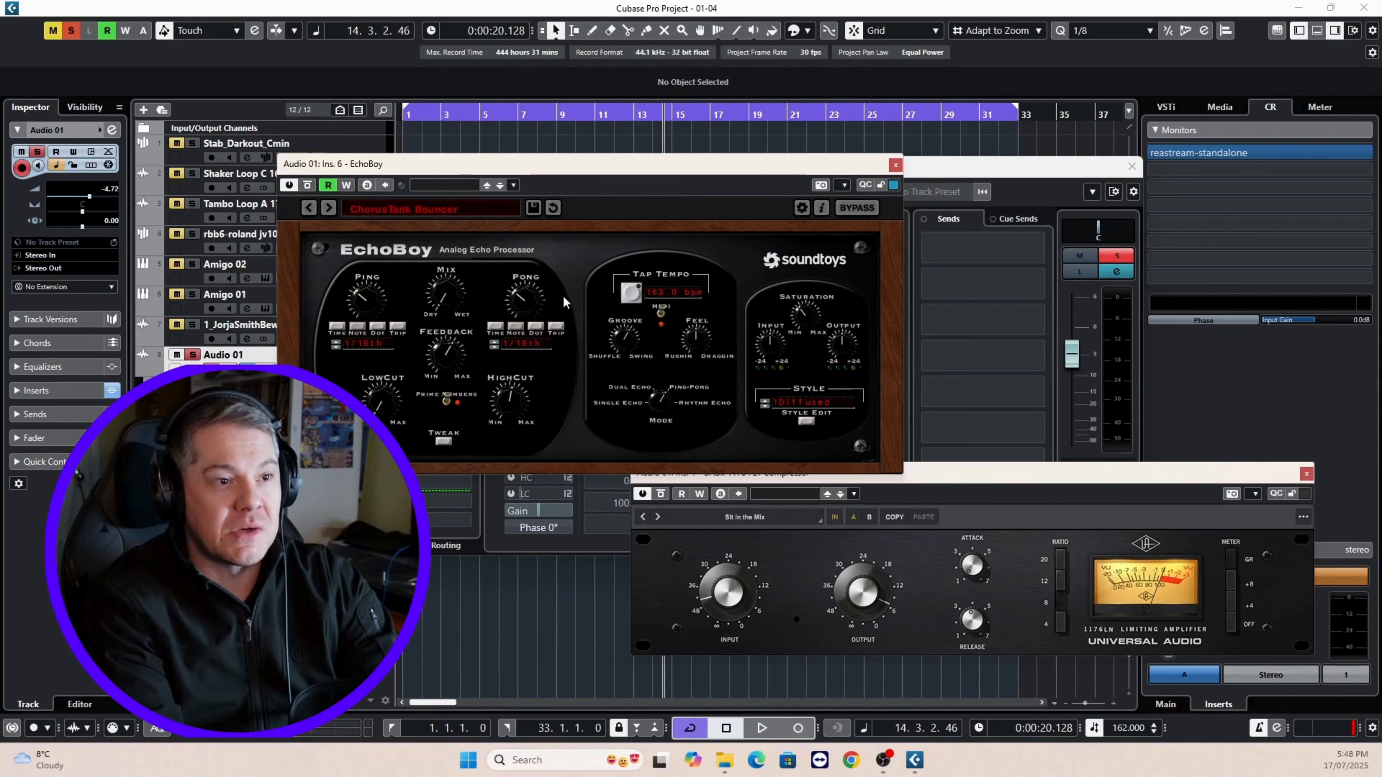
{"action": "left_click", "coordinate": [895, 165]}
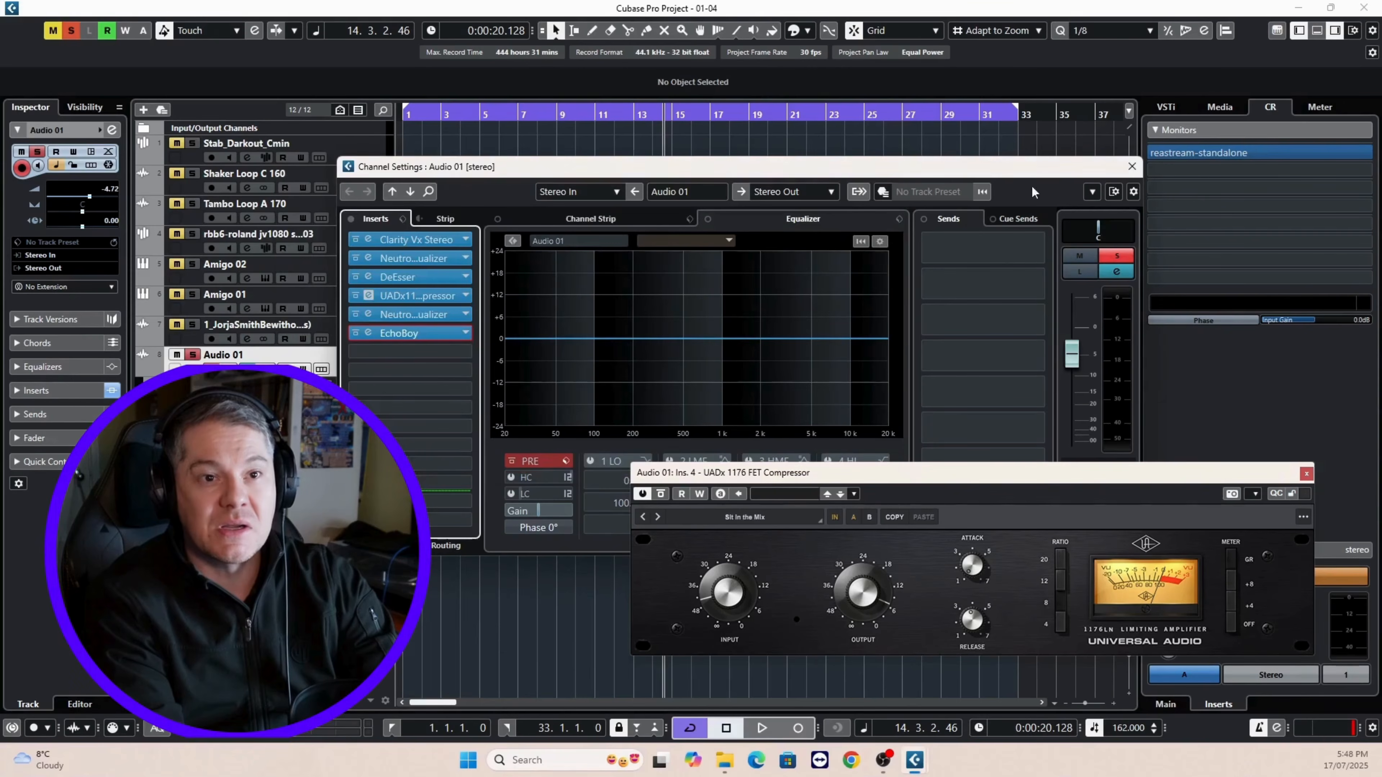
{"action": "left_click", "coordinate": [1132, 168]}
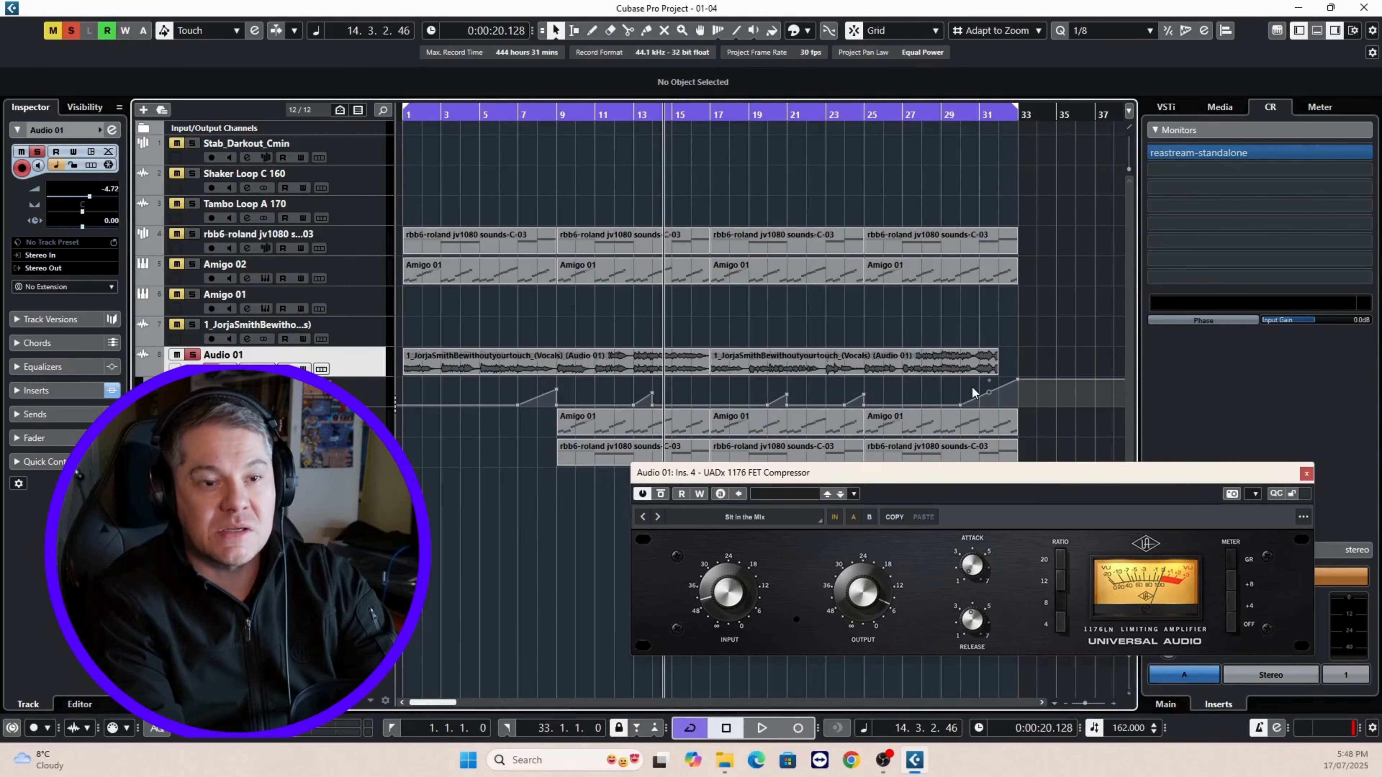
Play the soloed Audio 01 vocal from bar 3 with all inserts active, and close the compressor window.
{"action": "left_click", "coordinate": [521, 117]}
{"action": "left_click", "coordinate": [447, 116]}
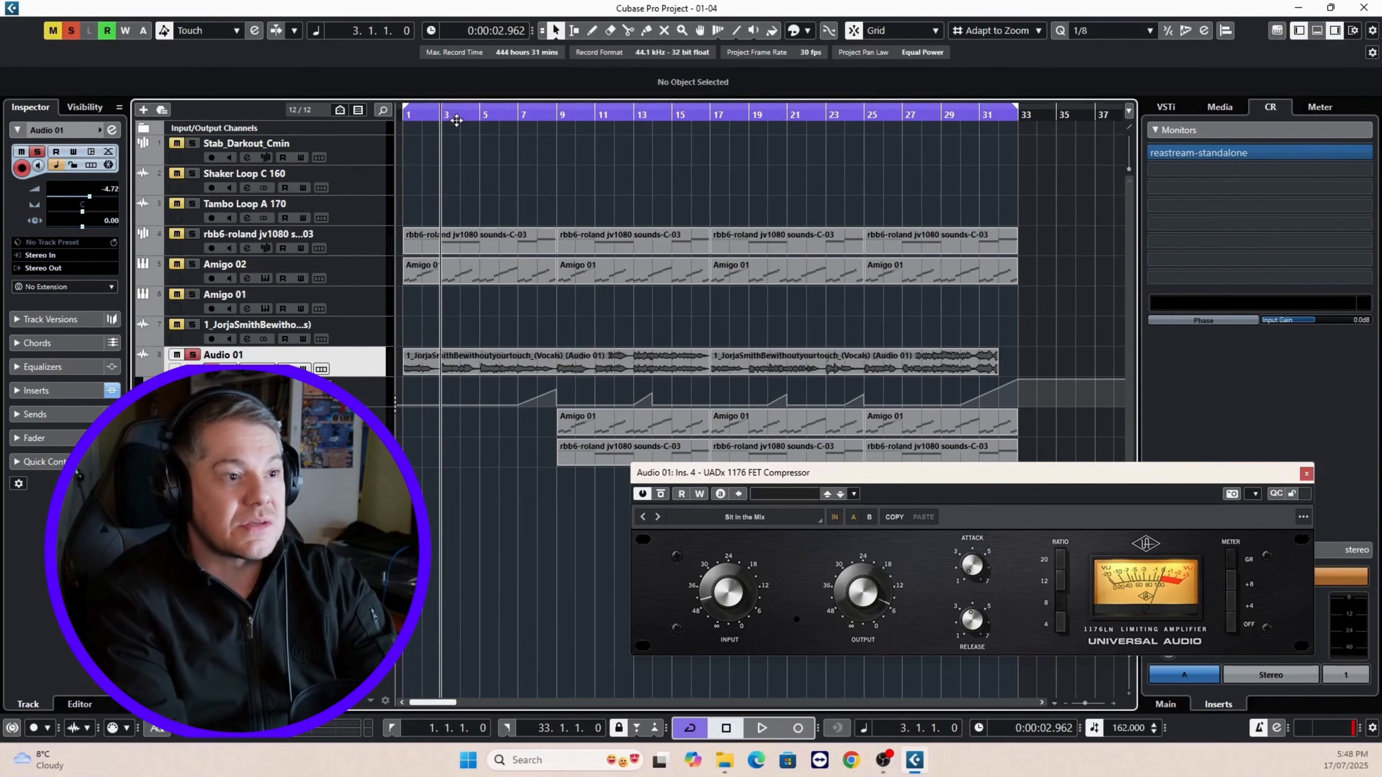
{"action": "key", "text": "space"}
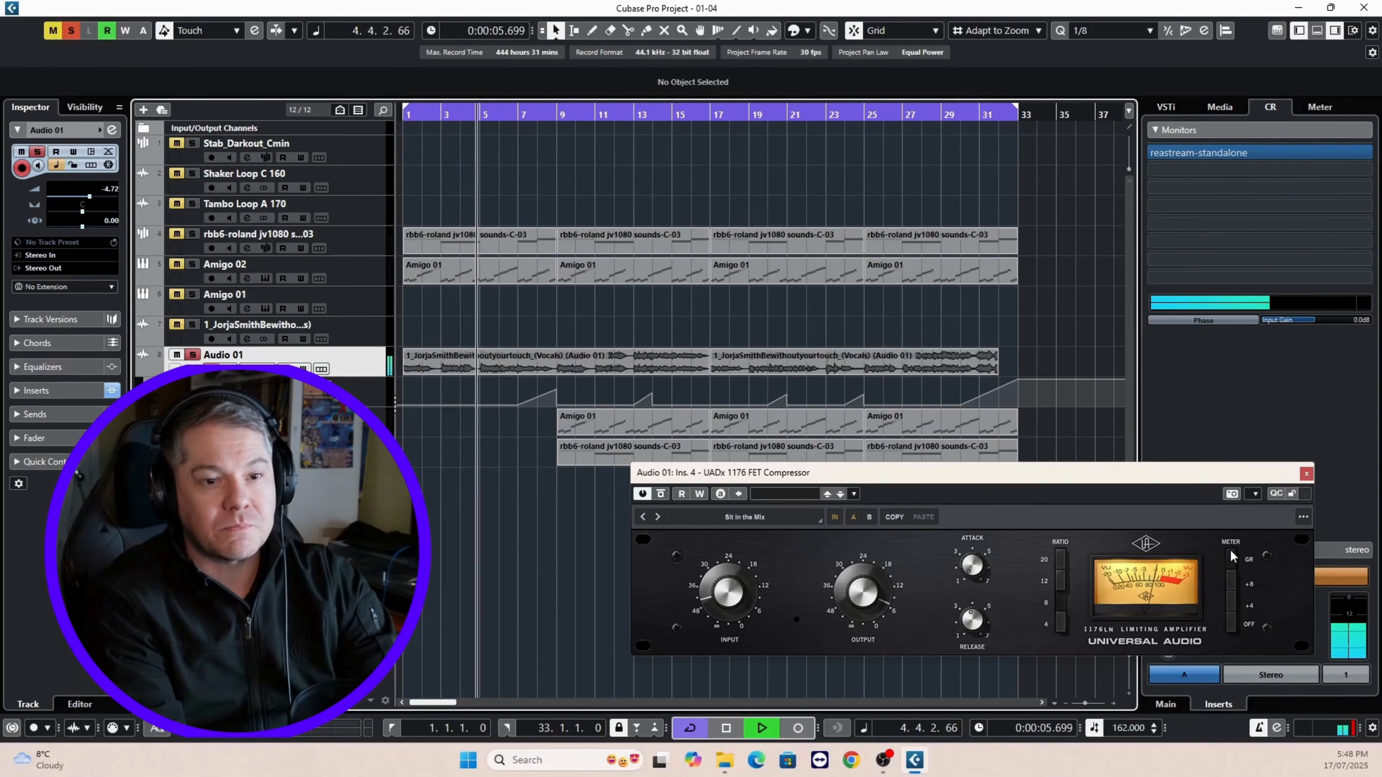
{"action": "left_click", "coordinate": [1307, 474]}
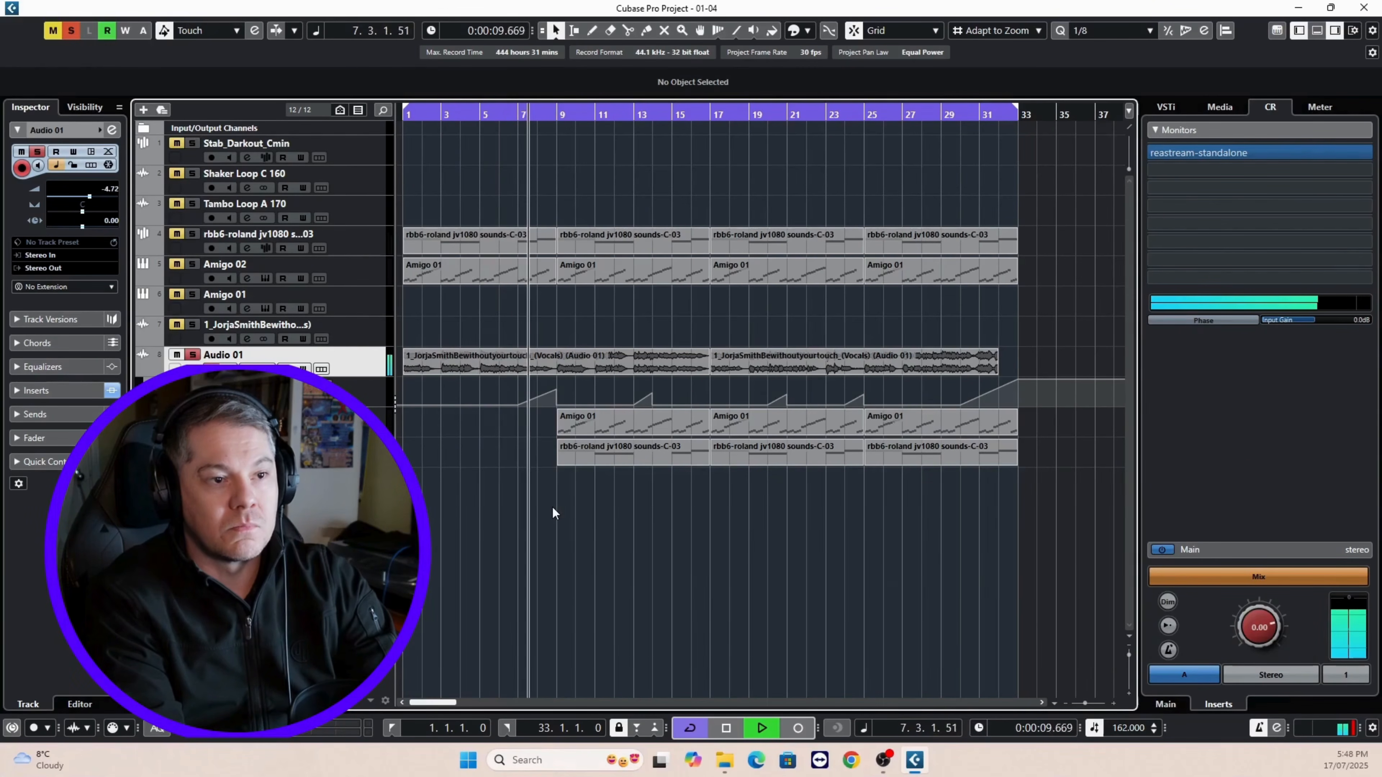
{"action": "key", "text": "space"}
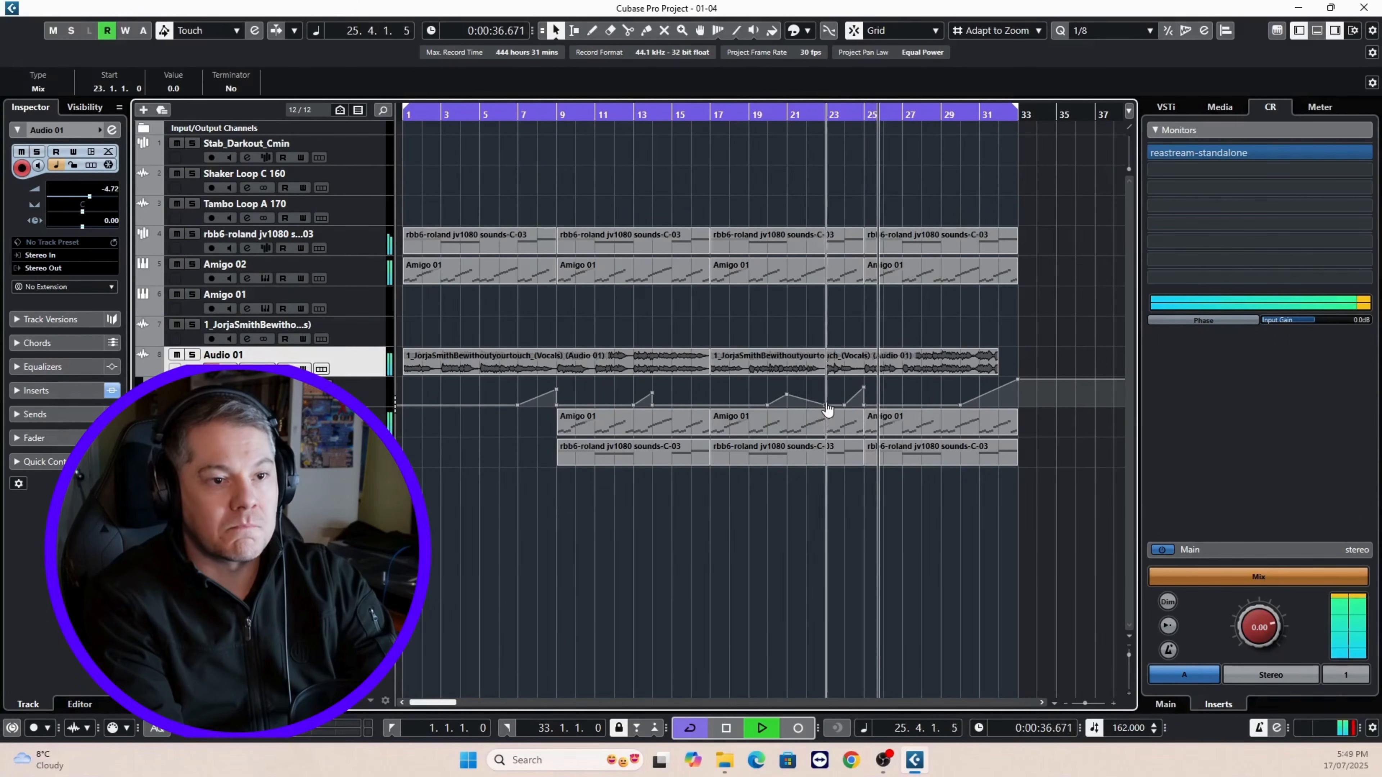
Move the Mix automation point at bar 23 below Audio 01 to bar 21.
{"action": "left_click_drag", "start_coordinate": [827, 406], "coordinate": [788, 405]}
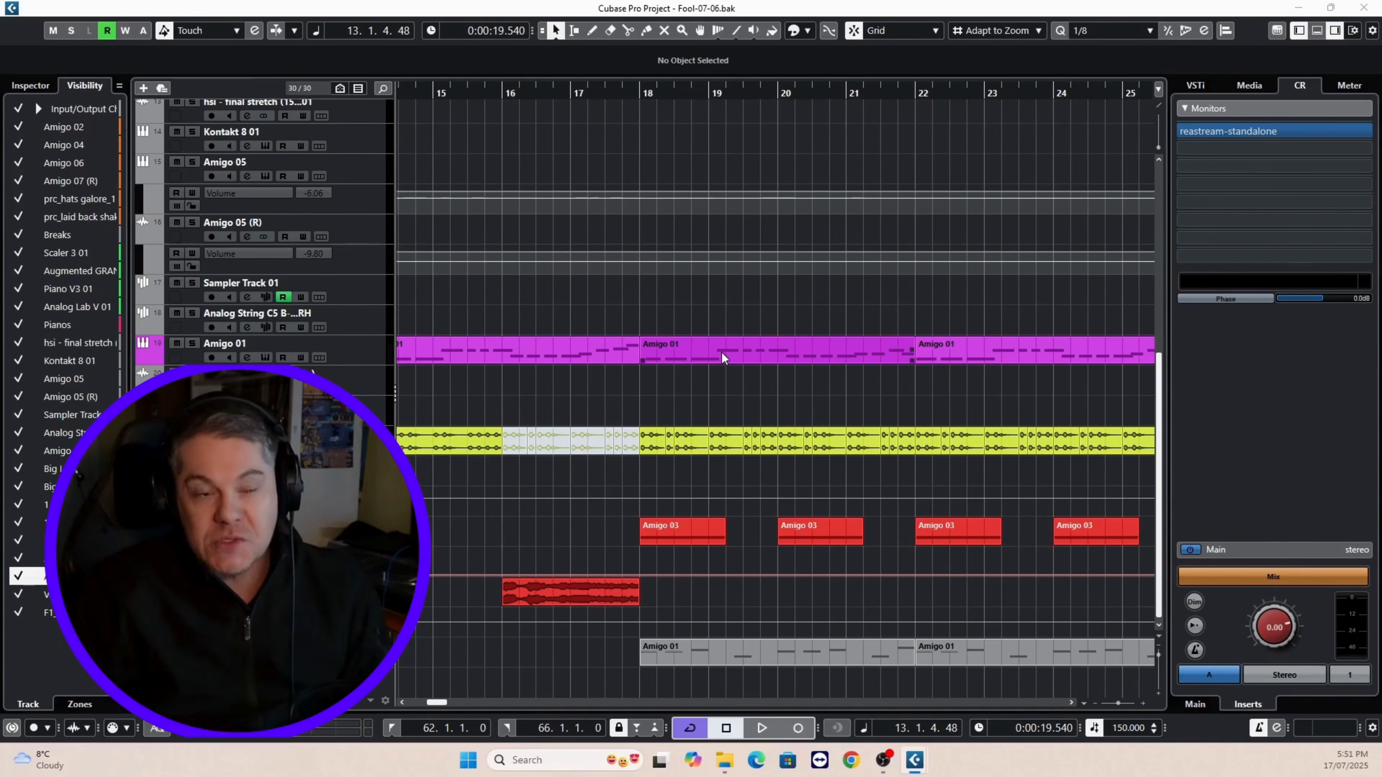
Loop the Tina Moore vocal clip from bar 16 to 18, solo its track and play it.
{"action": "left_click", "coordinate": [596, 589]}
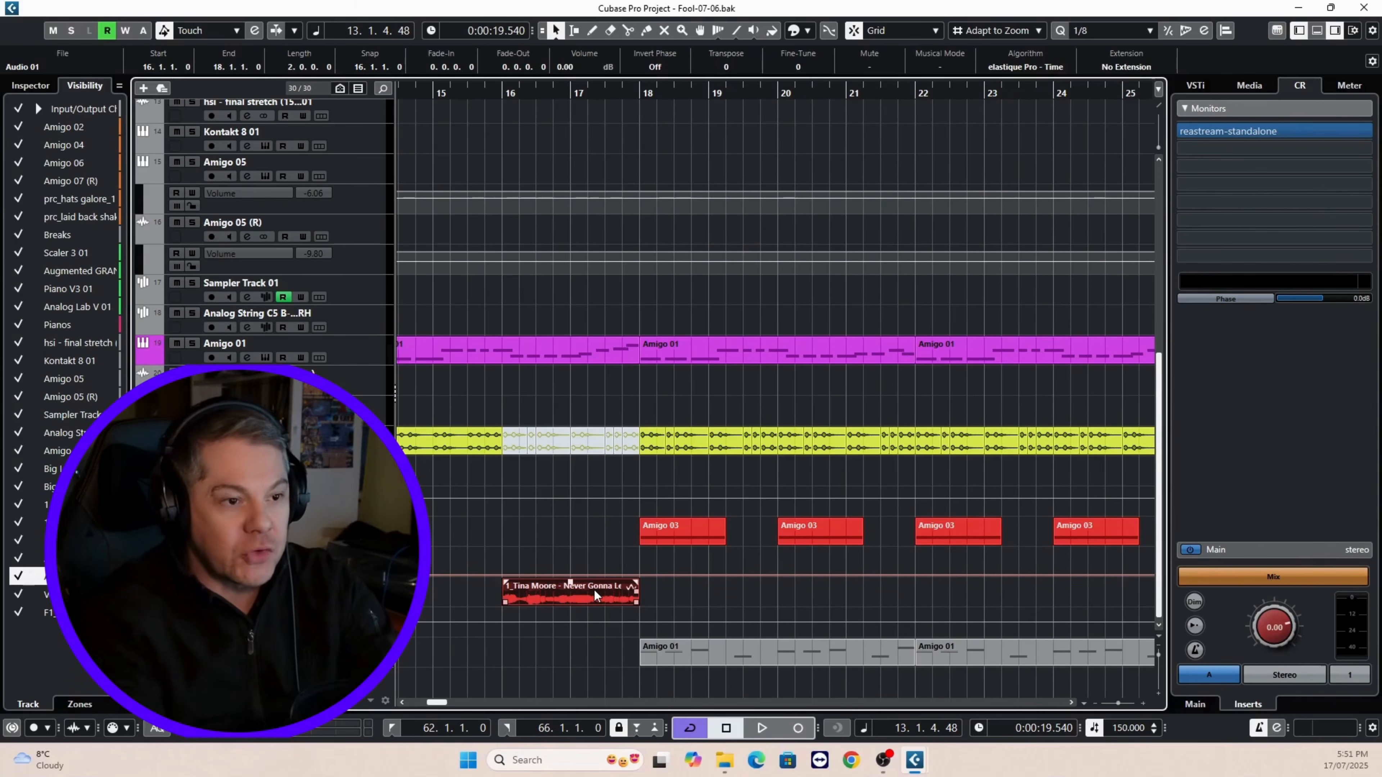
{"action": "key", "text": "p"}
{"action": "key", "text": "s"}
{"action": "key", "text": "l"}
{"action": "key", "text": "space"}
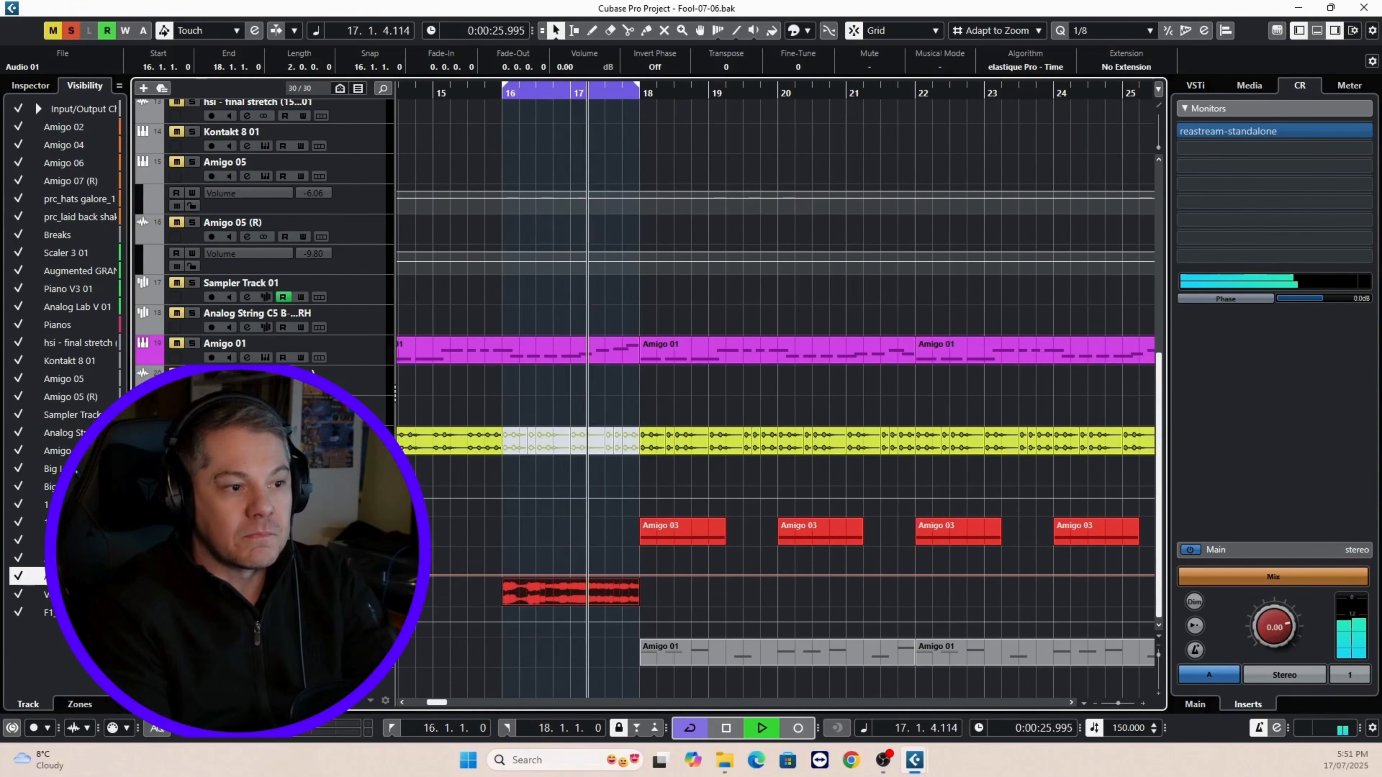
Switch on the ValhallaSupermassive insert in Audio 01's channel settings and play the looped vocal through it.
{"action": "key", "text": "e"}
{"action": "left_click", "coordinate": [281, 184]}
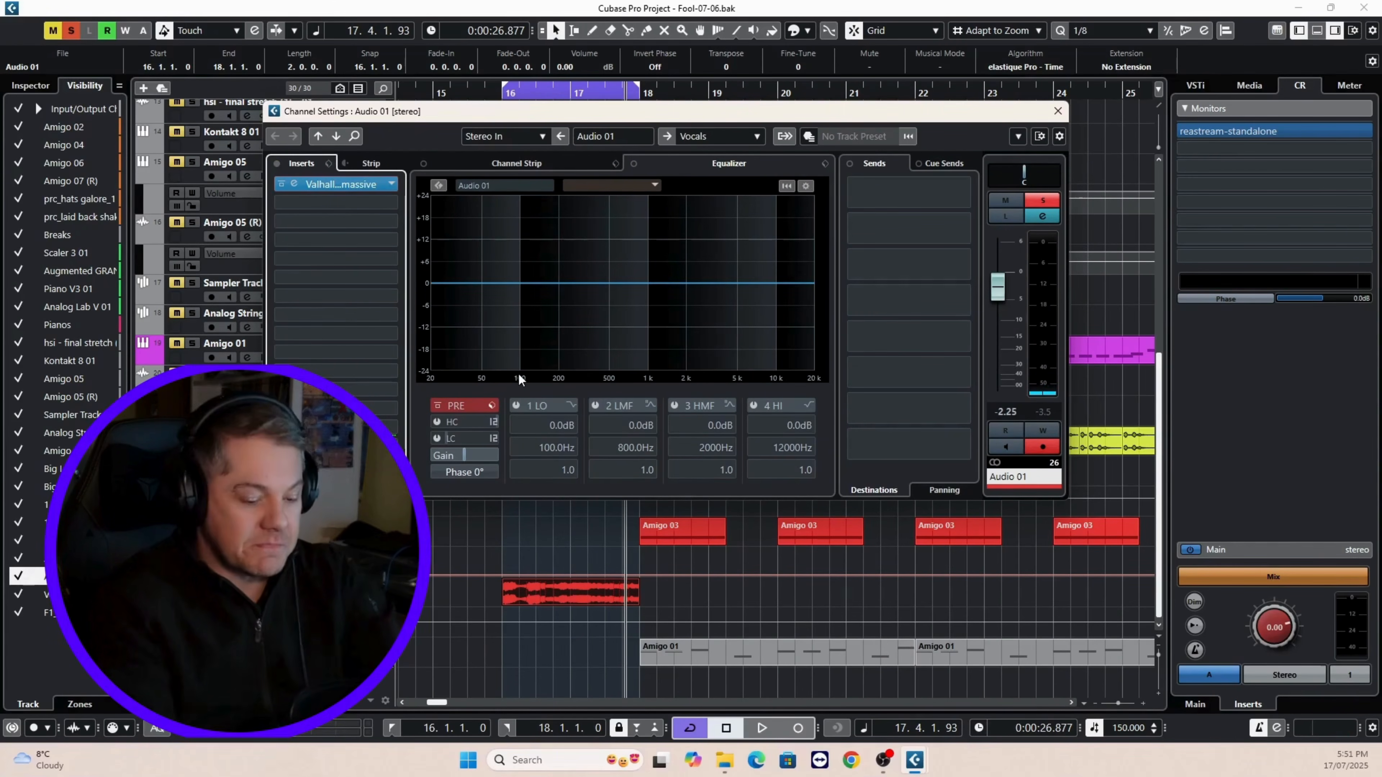
{"action": "key", "text": "space"}
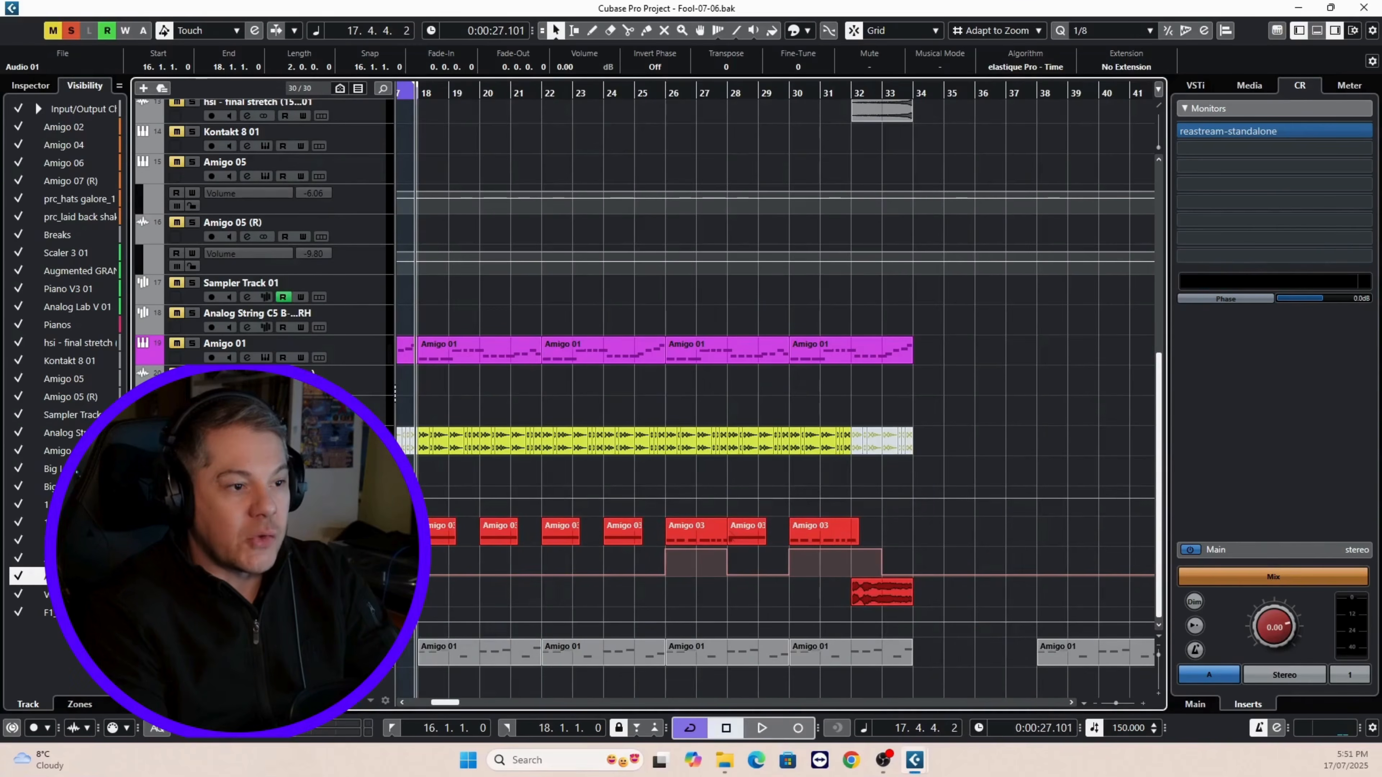
Inspect the sliced Audio 01 vocal sample in the 03 Amigo sampler, and close its window.
{"action": "left_click_drag", "start_coordinate": [317, 12], "coordinate": [736, 69]}
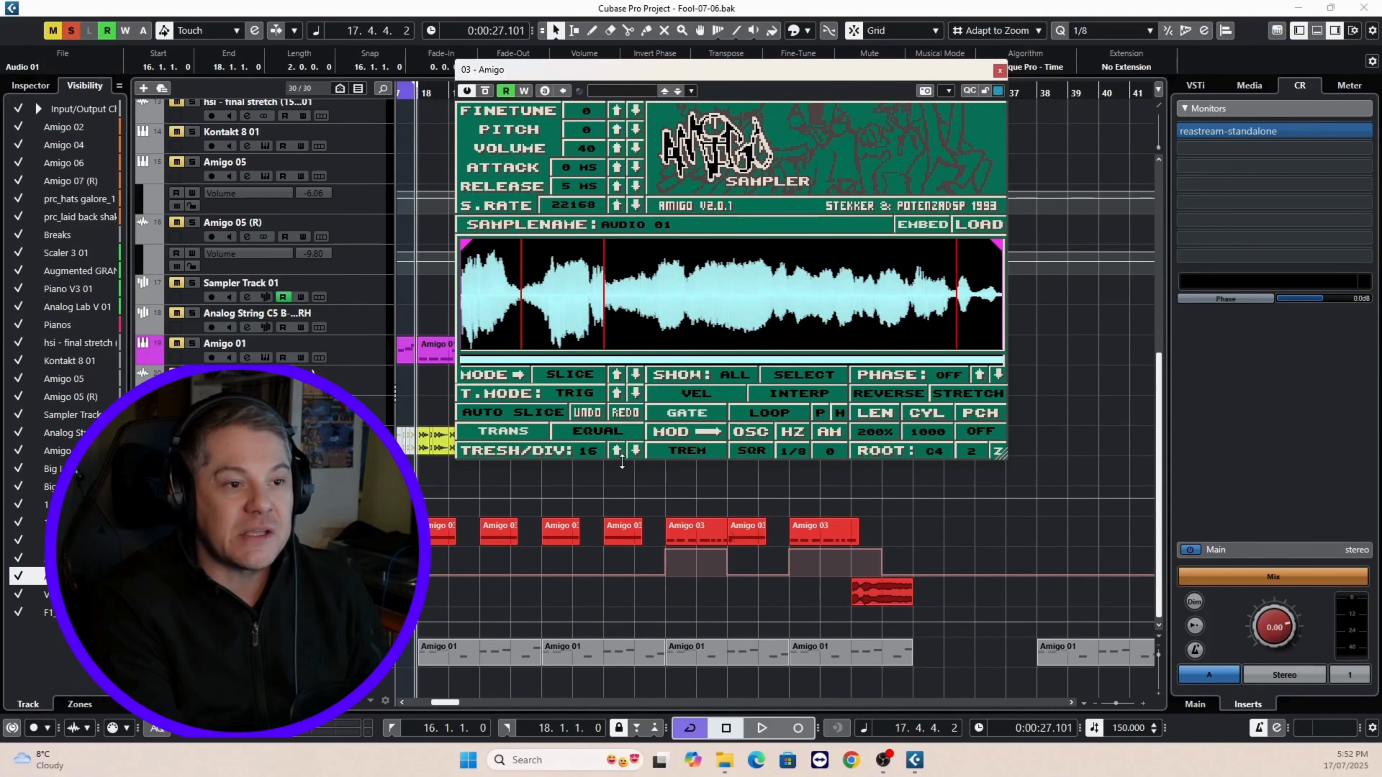
{"action": "left_click", "coordinate": [999, 71]}
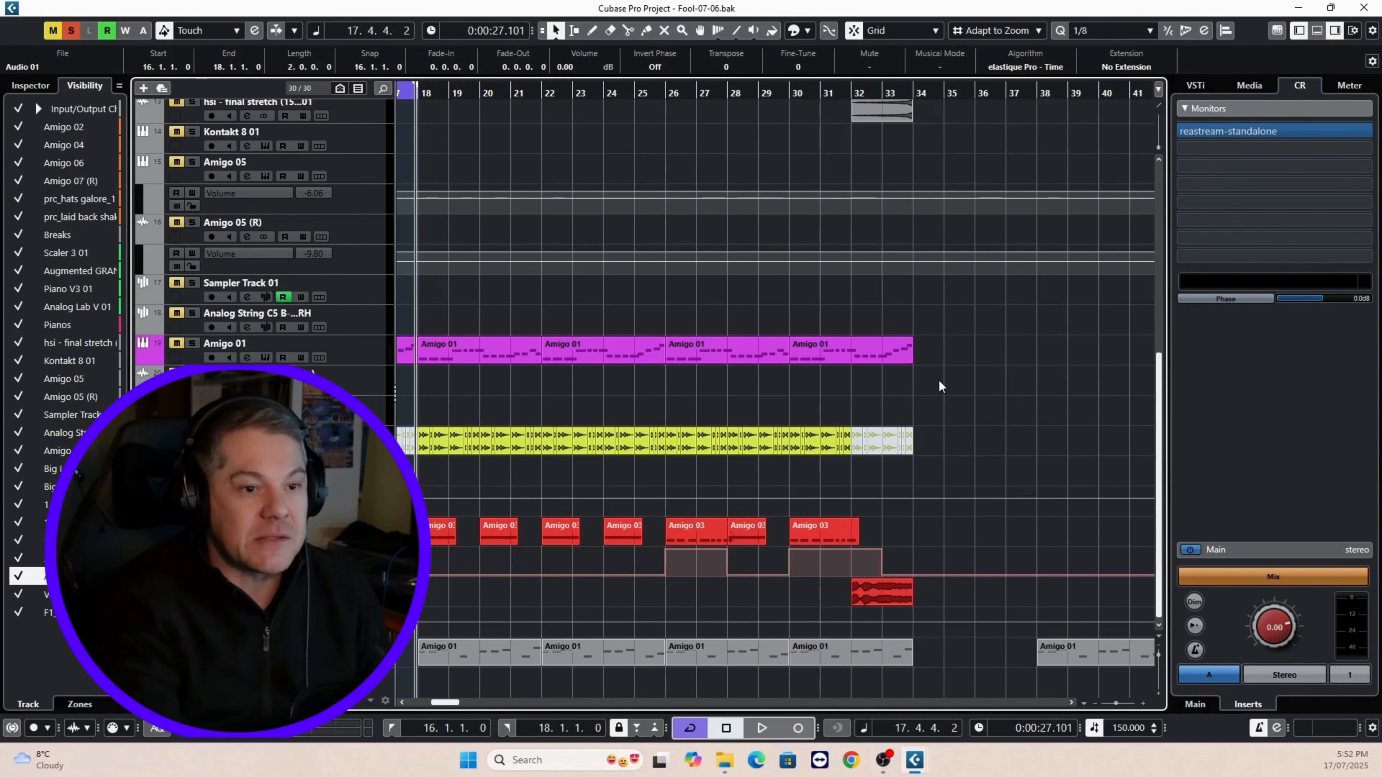
Set the loop around the Amigo 03 vocal parts from bar 18 to 34 and play them soloed.
{"action": "left_click_drag", "start_coordinate": [901, 534], "coordinate": [429, 575]}
{"action": "key", "text": "p"}
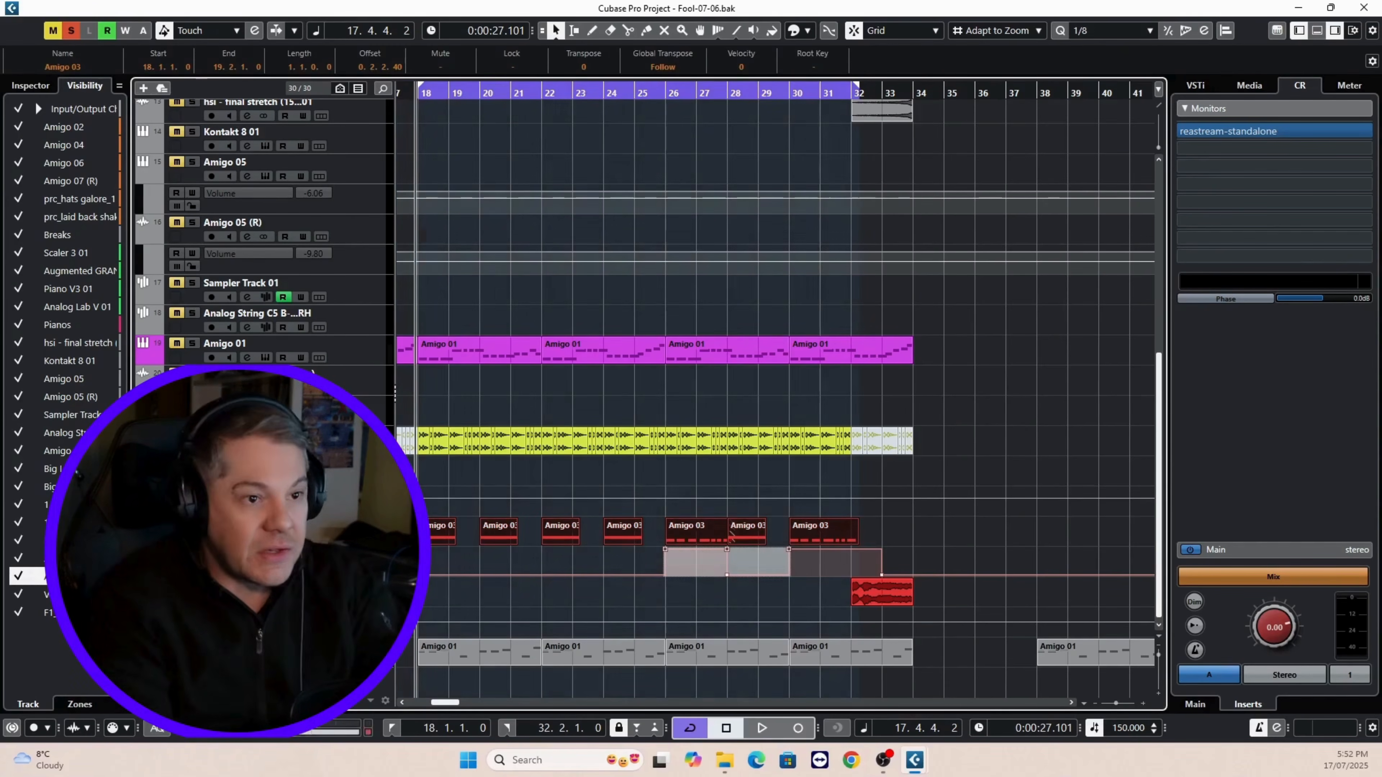
{"action": "left_click_drag", "start_coordinate": [870, 84], "coordinate": [912, 85]}
{"action": "key", "text": "space"}
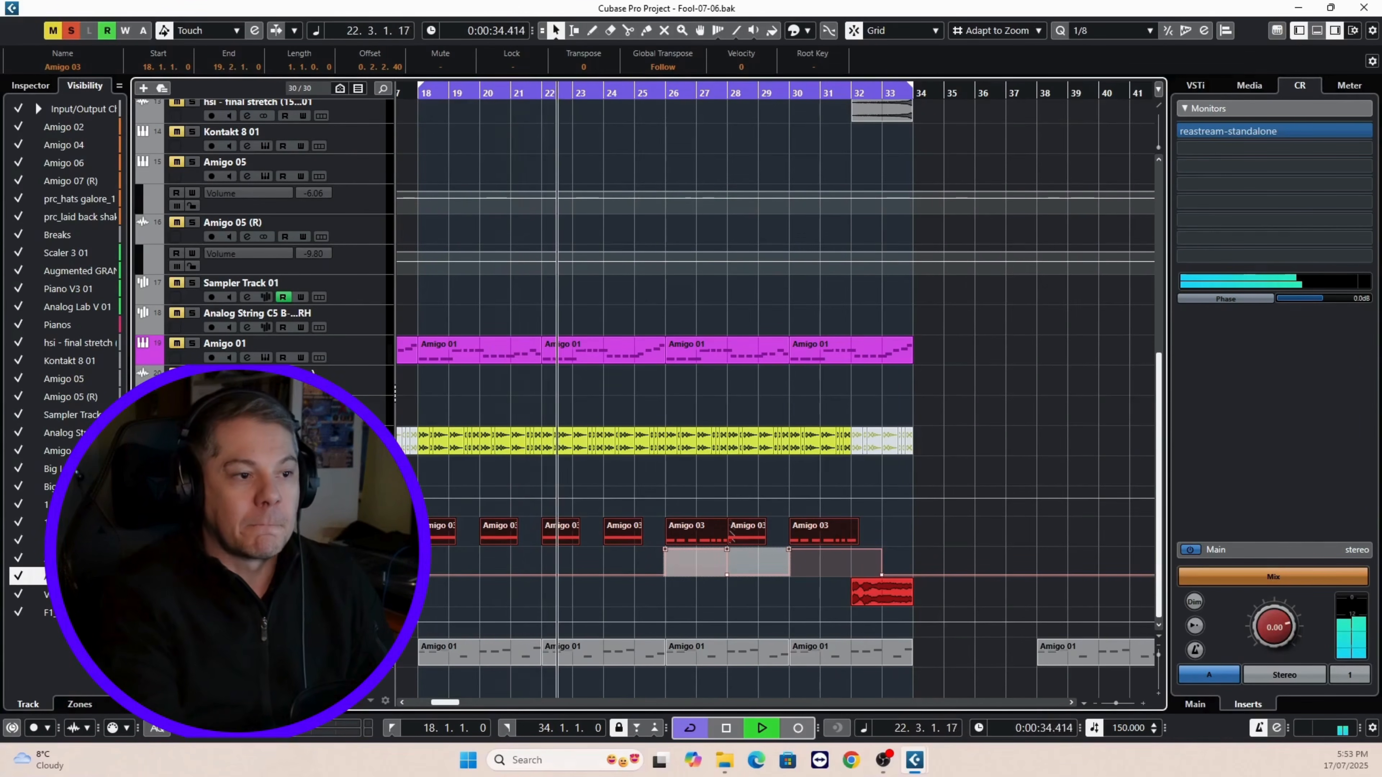
{"action": "left_click", "coordinate": [247, 539]}
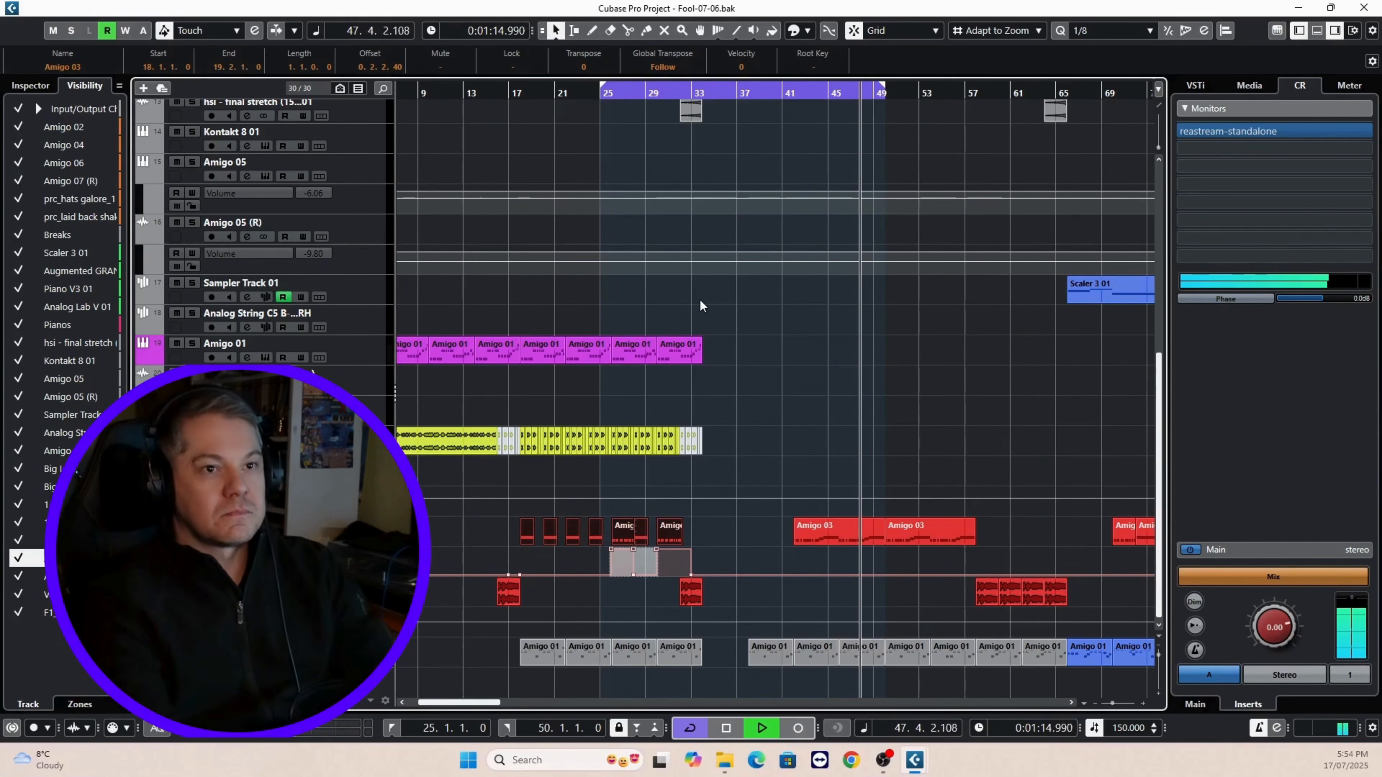
Clear the event selection and stop the full-mix playback.
{"action": "left_click", "coordinate": [800, 246]}
{"action": "key", "text": "space"}
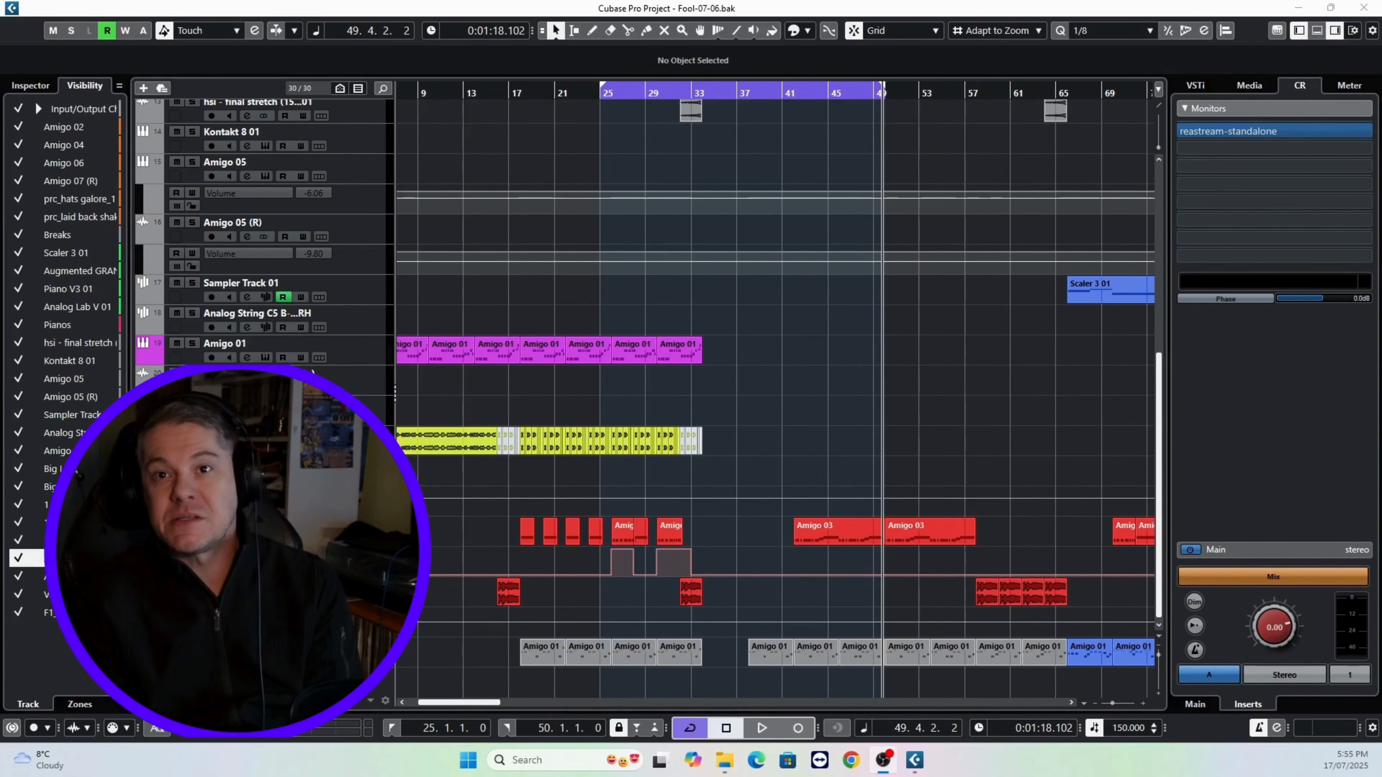